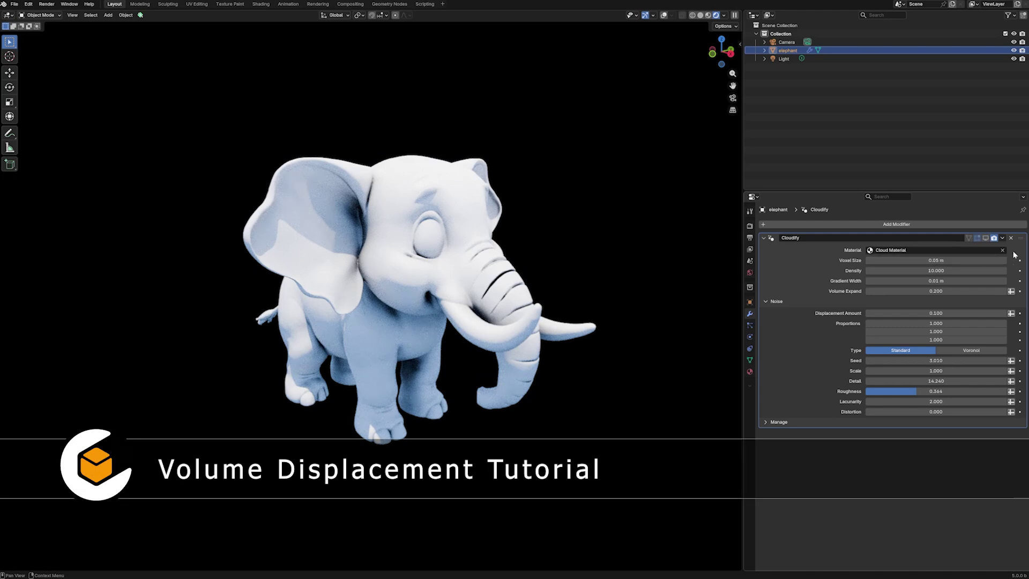
# Step: Turn on viewport display of the Cloudify modifier for the elephant and dragon, and examine the cloud effect on the elephant, dragon, car and skull
pyautogui.click(984, 238)
pyautogui.moveTo(468, 410); pyautogui.dragTo(539, 421, button='middle')
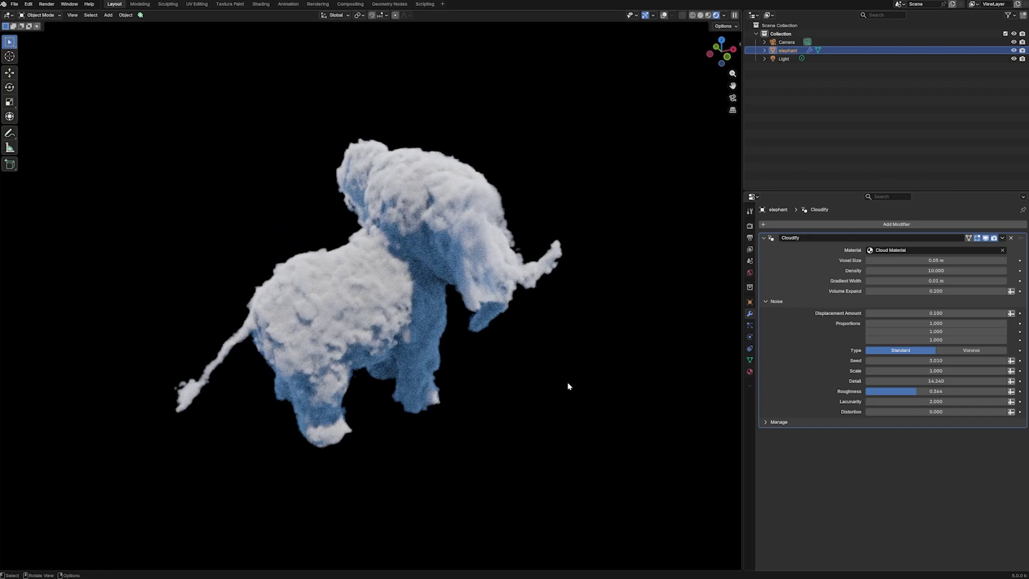
pyautogui.moveTo(578, 382); pyautogui.dragTo(516, 379, button='middle')
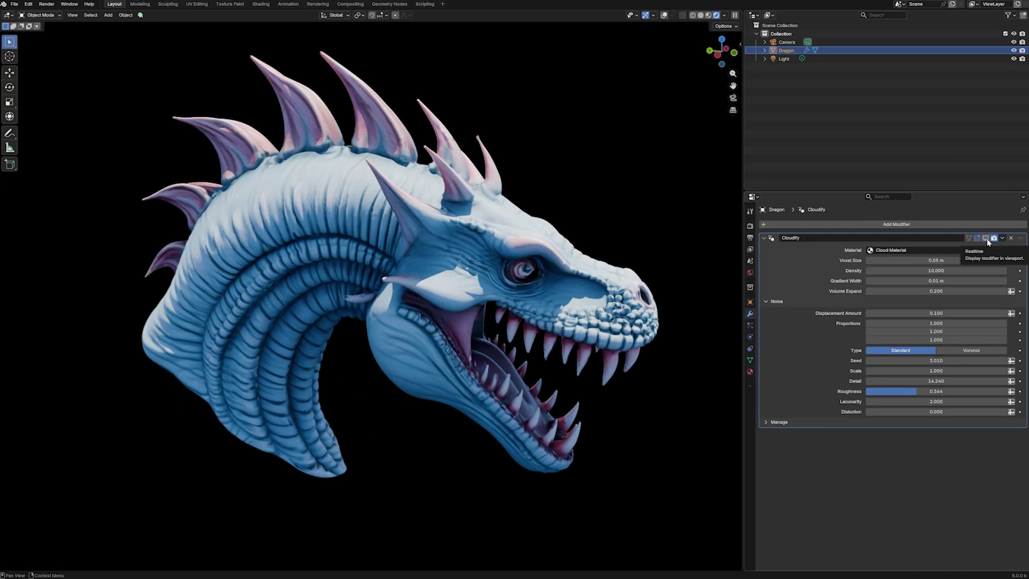
pyautogui.click(988, 240)
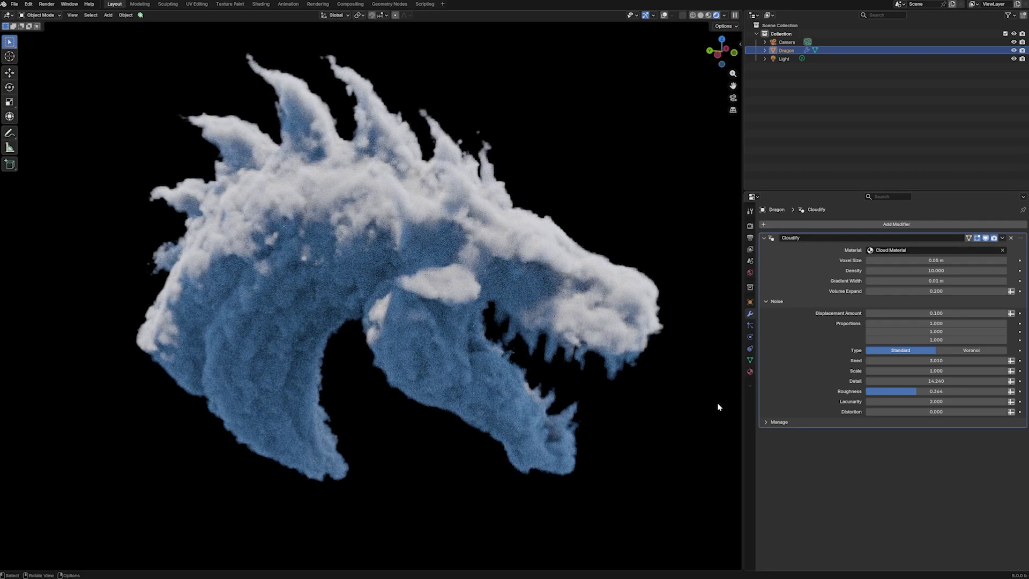
pyautogui.moveTo(703, 395); pyautogui.dragTo(652, 437, button='middle')
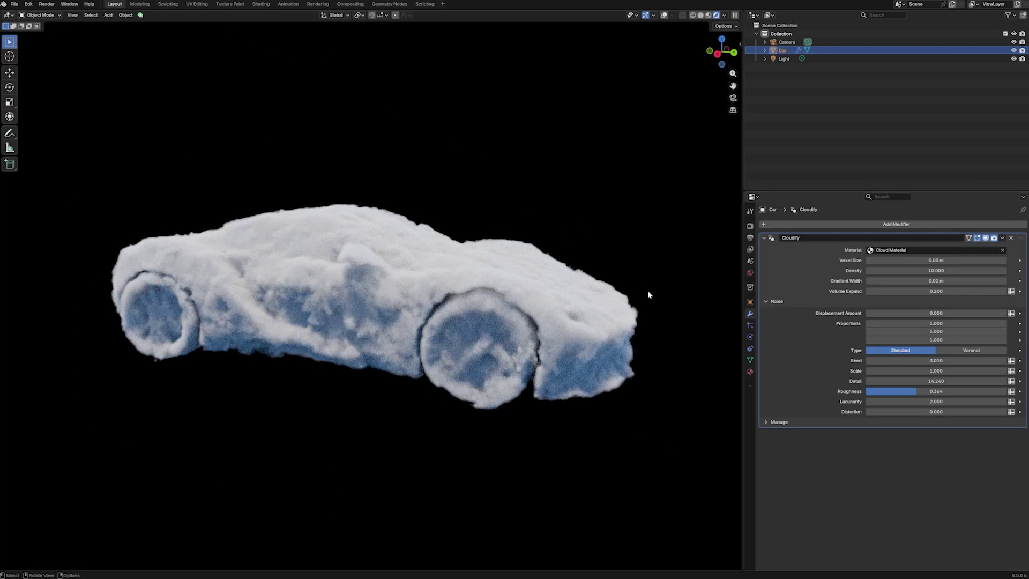
pyautogui.moveTo(650, 307); pyautogui.dragTo(471, 437, button='middle')
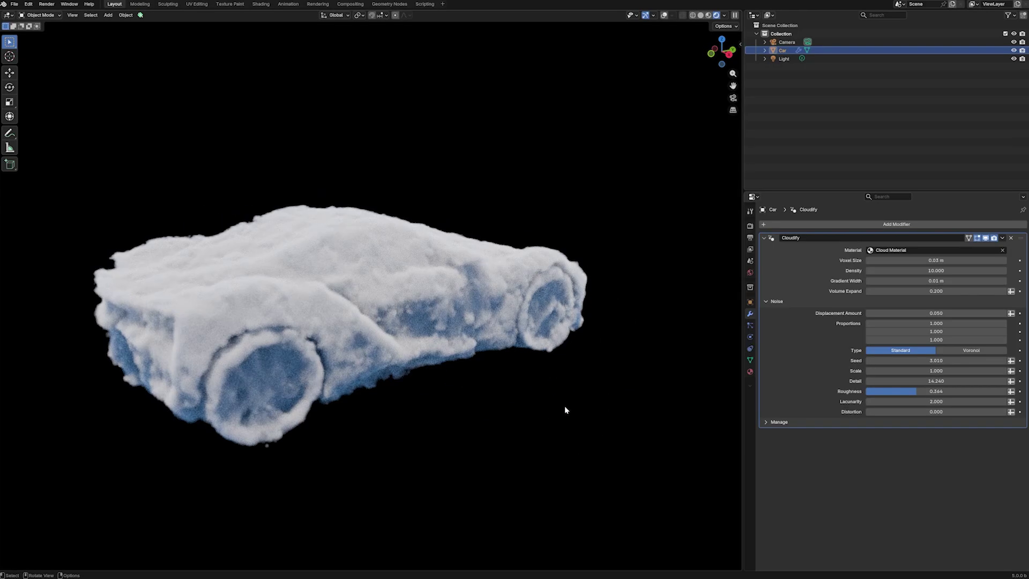
pyautogui.moveTo(565, 408); pyautogui.dragTo(511, 412, button='middle')
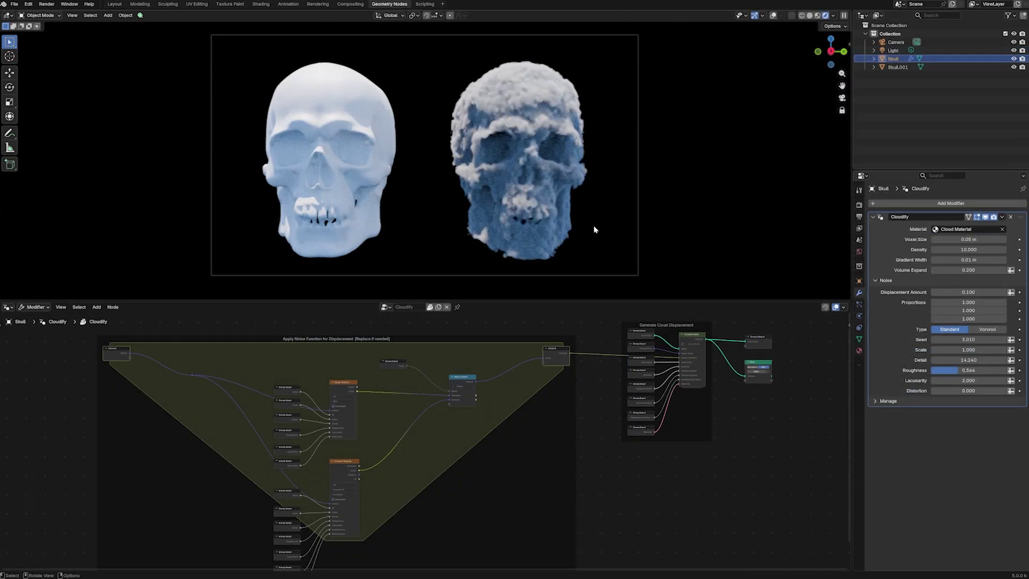
pyautogui.moveTo(594, 230); pyautogui.dragTo(539, 237, button='middle')
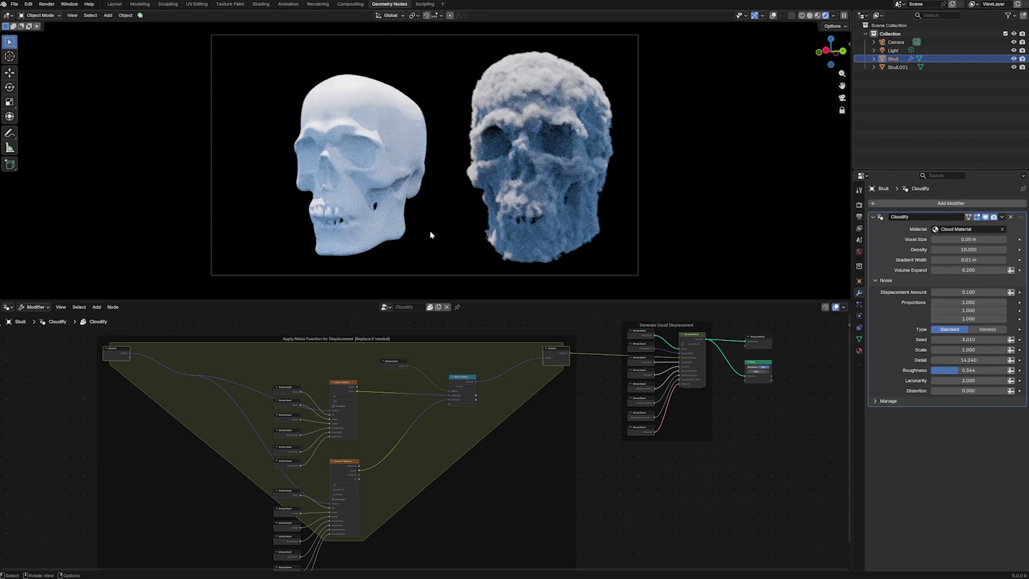
pyautogui.moveTo(432, 231); pyautogui.dragTo(477, 242, button='middle')
pyautogui.moveTo(581, 243); pyautogui.dragTo(546, 244, button='middle')
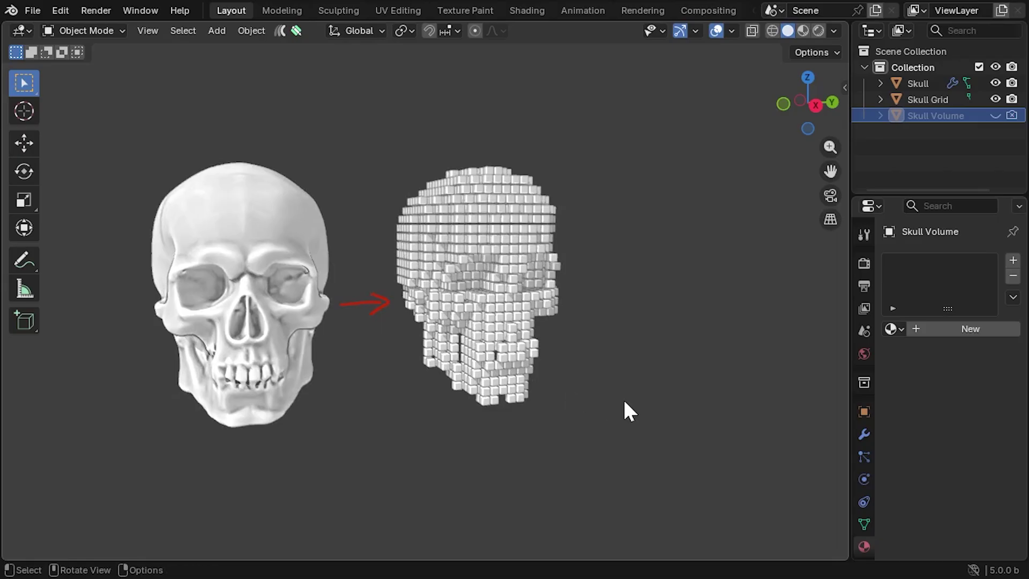
# Step: Unhide the Skull Volume object and compare it with the skull mesh and the voxel grid skull from several angles
pyautogui.moveTo(623, 402); pyautogui.dragTo(531, 343, button='middle')
pyautogui.scroll(3, 531, 343)
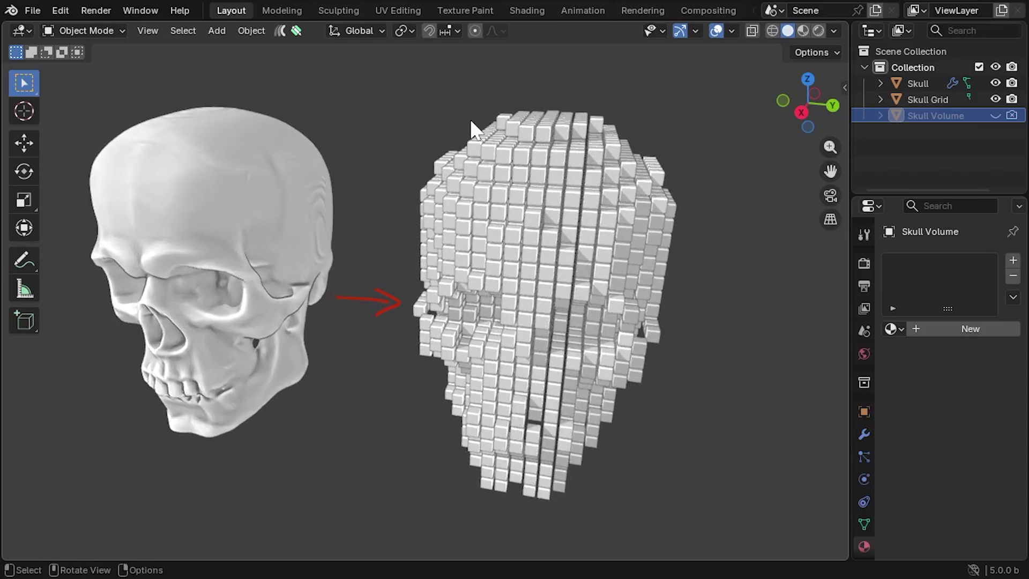
pyautogui.scroll(-1, 563, 395)
pyautogui.moveTo(626, 389)
pyautogui.mouseDown(button='middle')
pyautogui.moveTo(552, 400)
pyautogui.moveTo(618, 372)
pyautogui.mouseUp(button='middle')
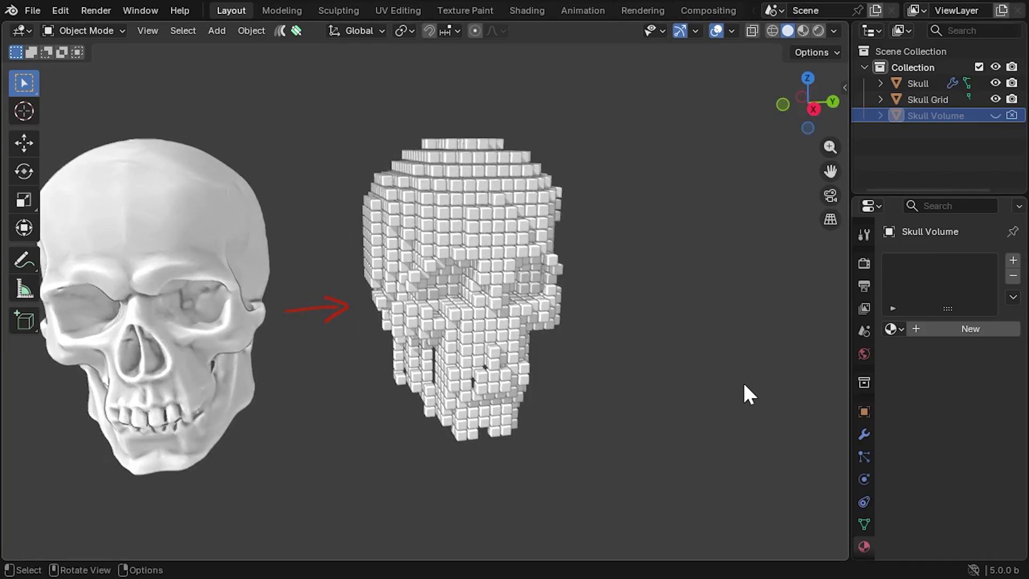
pyautogui.keyDown('shift'); pyautogui.moveTo(624, 432); pyautogui.dragTo(651, 429, button='middle'); pyautogui.keyUp('shift')
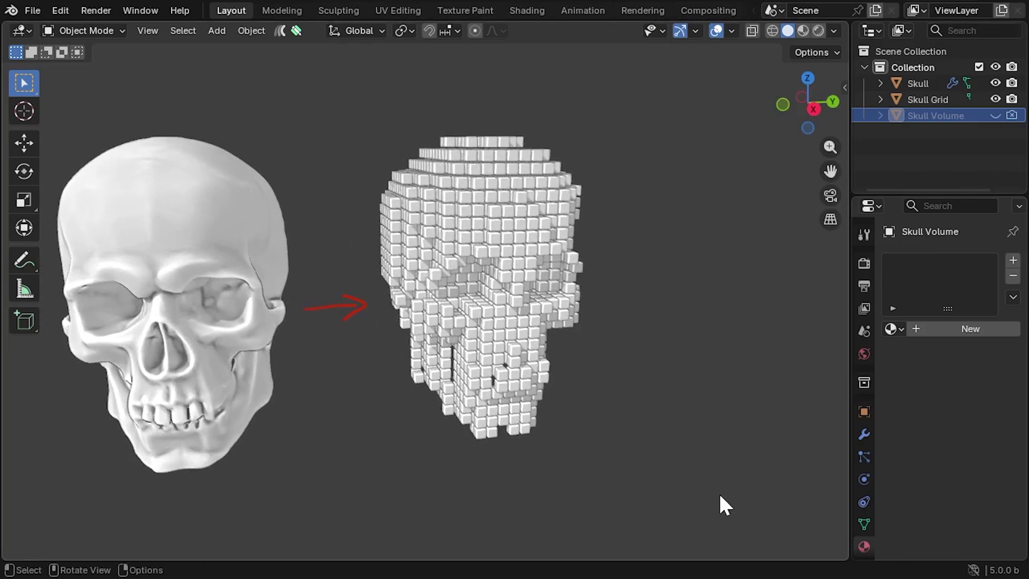
pyautogui.click(996, 115)
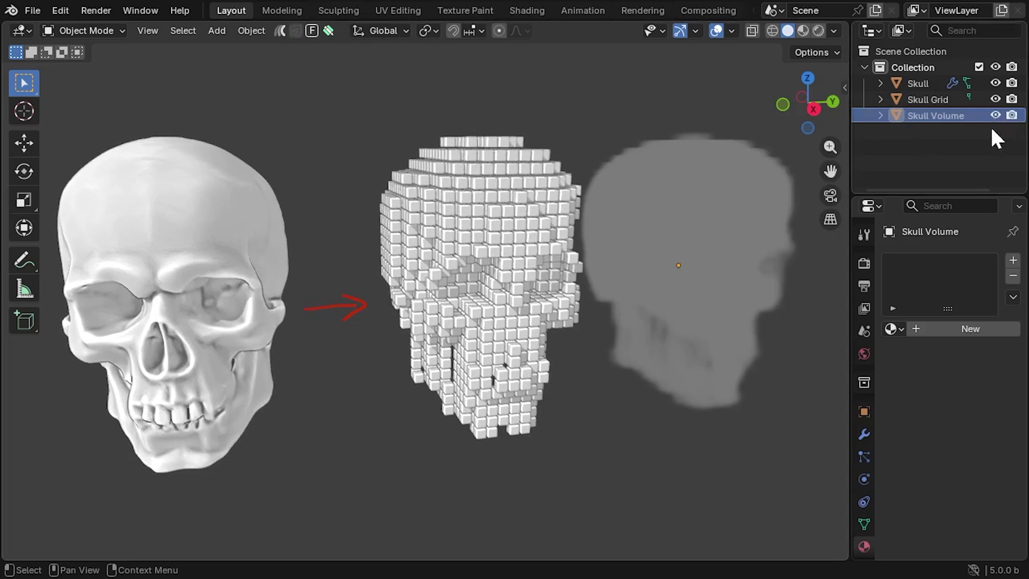
pyautogui.moveTo(794, 238); pyautogui.dragTo(610, 291, button='middle')
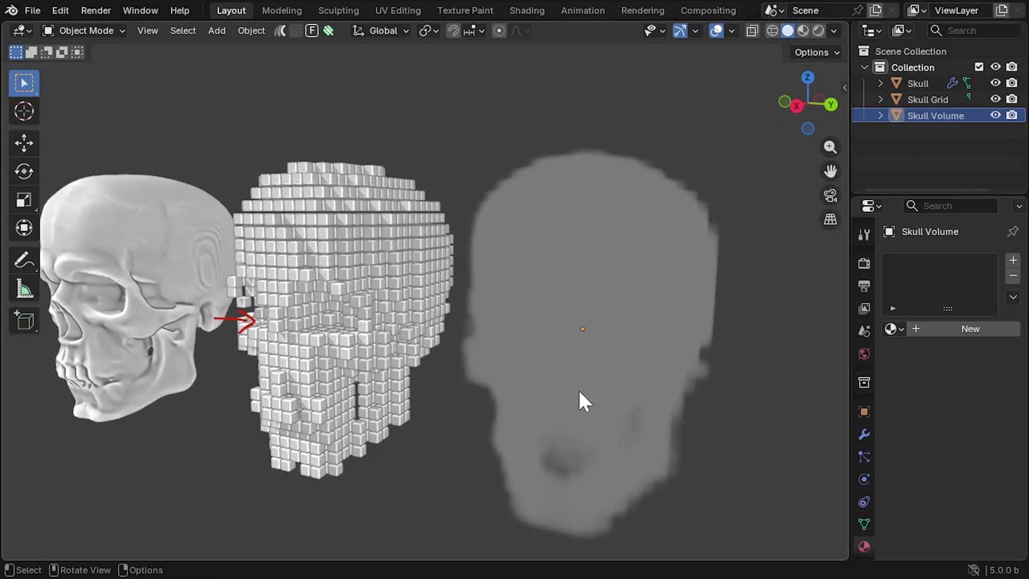
pyautogui.moveTo(600, 505); pyautogui.dragTo(625, 449, button='middle')
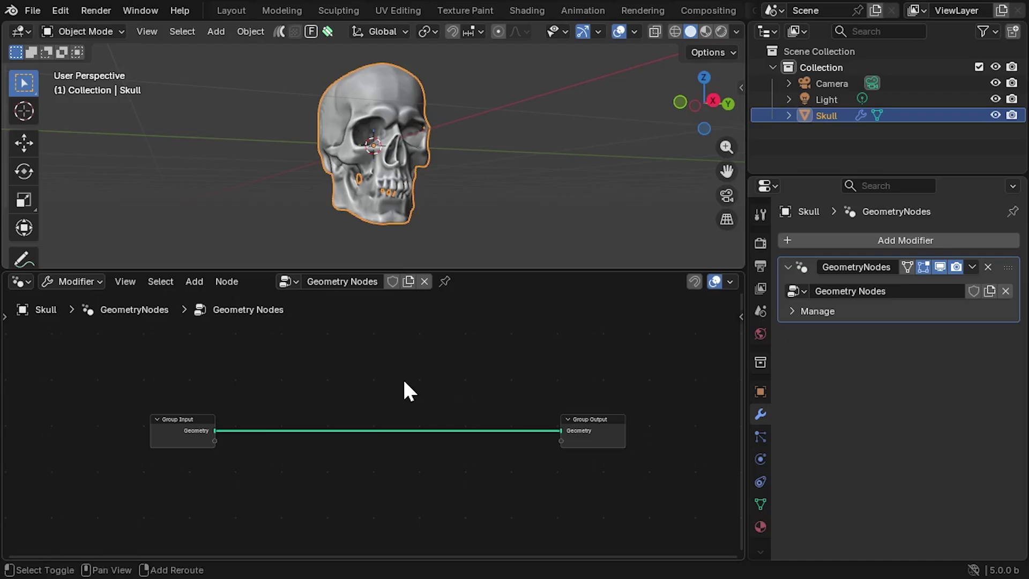
# Step: Add a Mesh to Density Grid node after the Group Input, with the input geometry feeding its Mesh socket
pyautogui.hotkey('shift', 'a')
pyautogui.click(327, 211)
pyautogui.write('mesh to de')
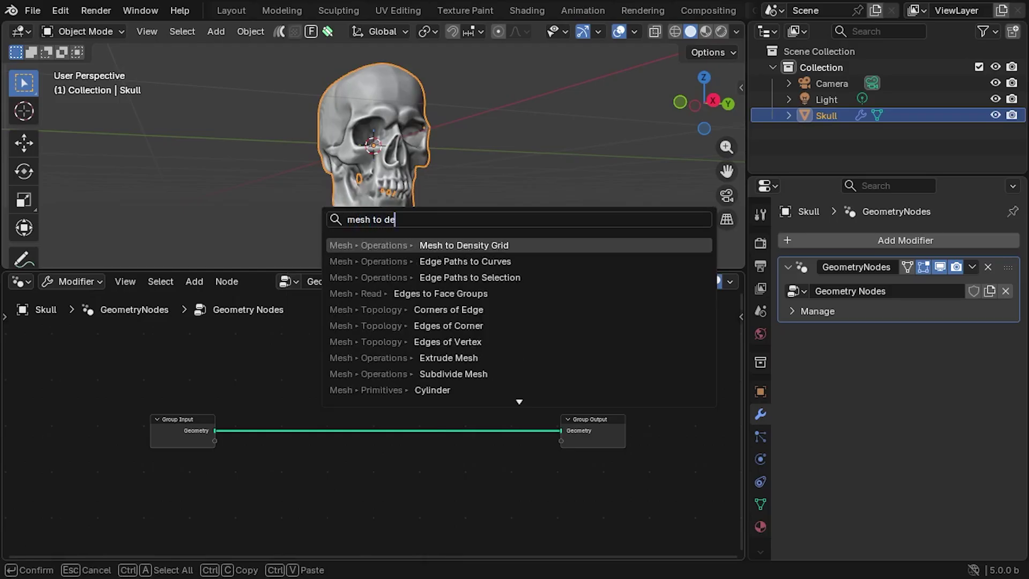
pyautogui.press('Return')
pyautogui.click(294, 354)
# Step: Add a Store Named Grid node whose Grid input takes the Density Grid output
pyautogui.moveTo(354, 413); pyautogui.dragTo(427, 397)
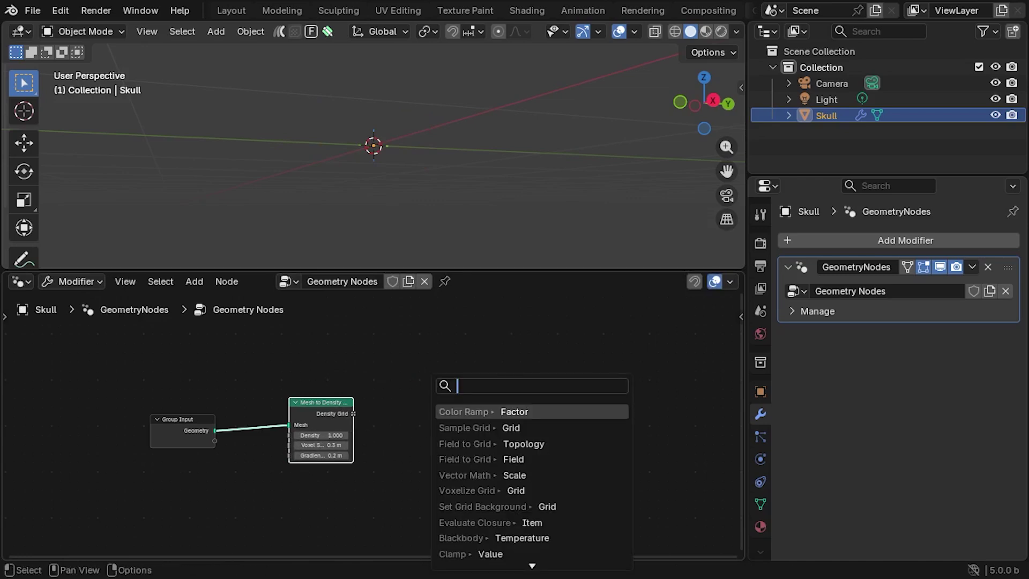
pyautogui.press('shift')
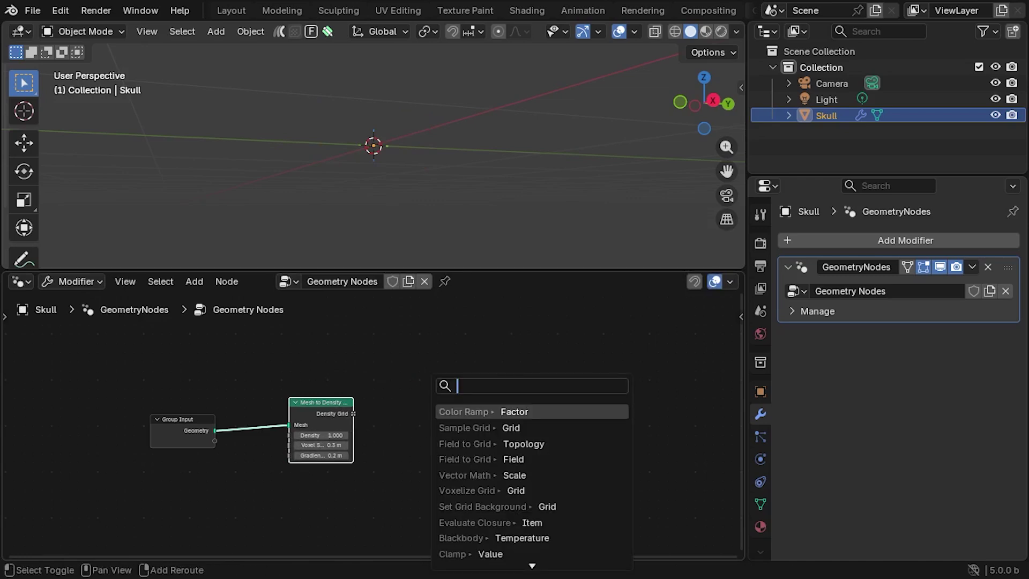
pyautogui.write('Store name')
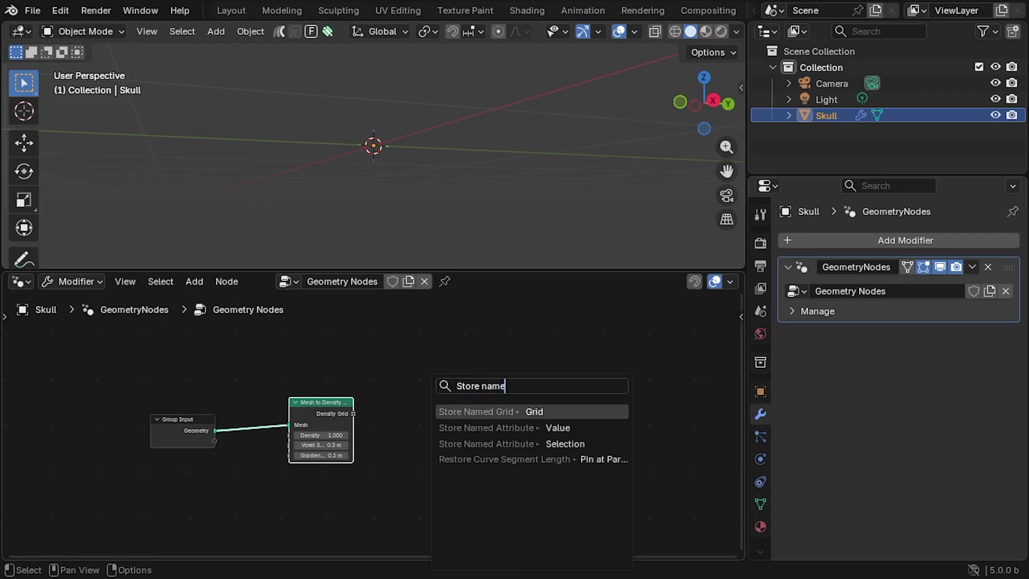
pyautogui.press('Return')
pyautogui.click(445, 393)
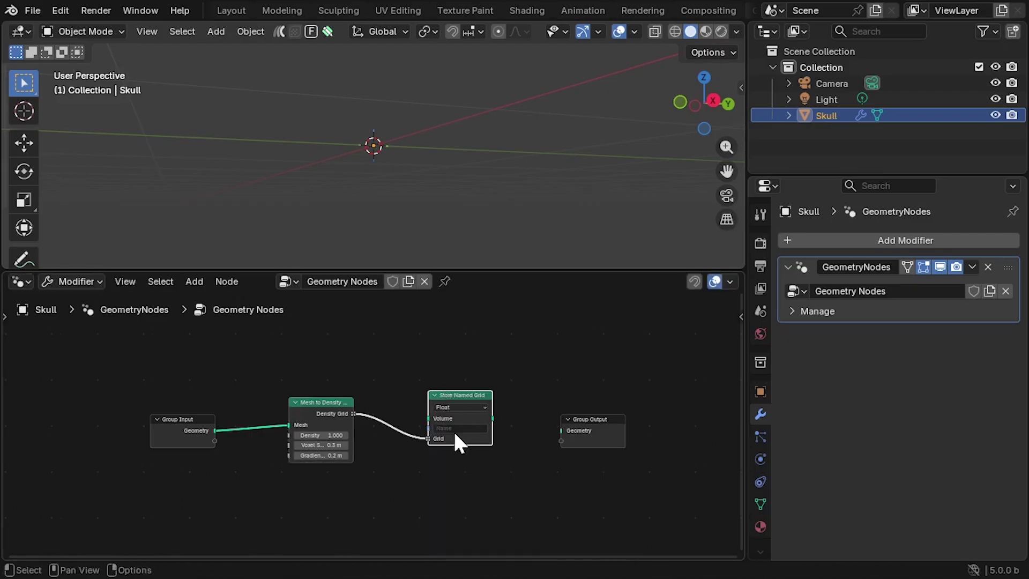
# Step: Name the stored grid "density" and connect the Store Named Grid volume output to the Group Output geometry
pyautogui.click(446, 427)
pyautogui.write('density')
pyautogui.press('Return')
pyautogui.moveTo(493, 418); pyautogui.dragTo(526, 376)
pyautogui.moveTo(559, 429); pyautogui.dragTo(558, 428)
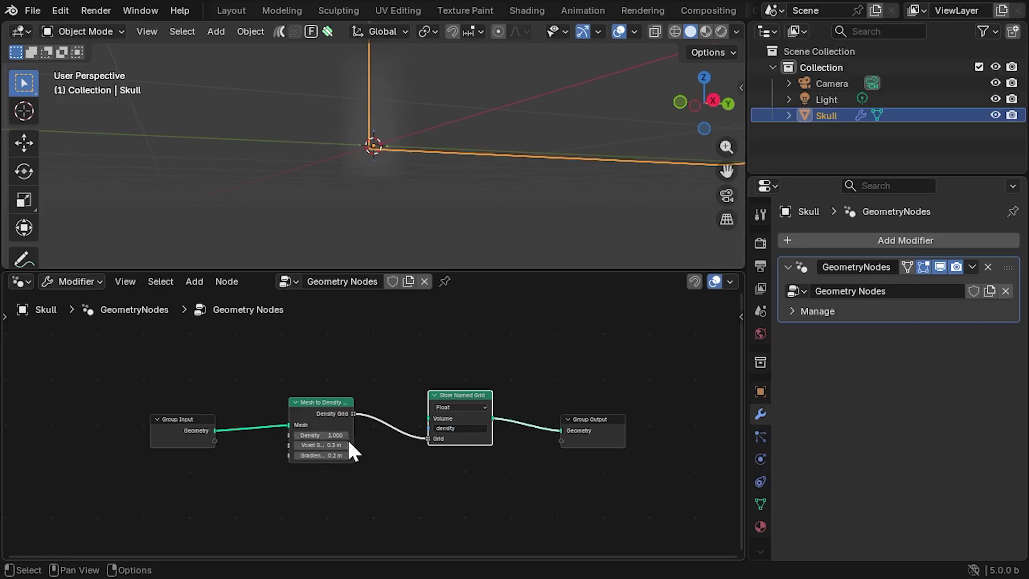
# Step: Set the Mesh to Density Grid node's density to 36.3 and voxel size to 0.01 m, checking the skull volume from several sides
pyautogui.moveTo(321, 435); pyautogui.dragTo(407, 435)
pyautogui.moveTo(322, 445); pyautogui.dragTo(381, 436)
pyautogui.moveTo(658, 179); pyautogui.dragTo(404, 214, button='middle')
pyautogui.scroll(3, 396, 185)
pyautogui.scroll(2, 354, 507)
pyautogui.scroll(1, 353, 506)
pyautogui.moveTo(353, 507); pyautogui.dragTo(315, 506, button='middle')
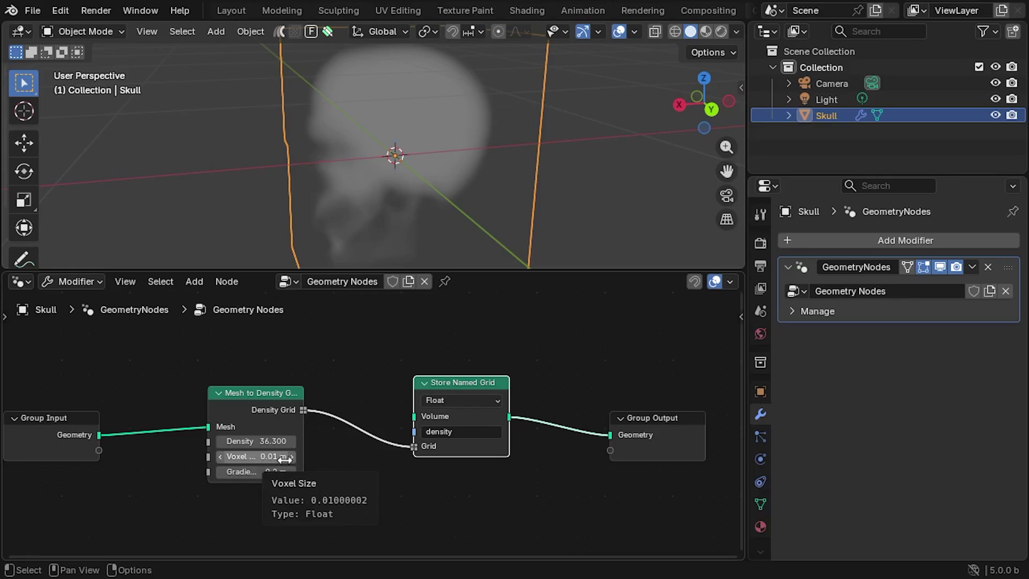
pyautogui.moveTo(501, 175); pyautogui.dragTo(501, 212, button='middle')
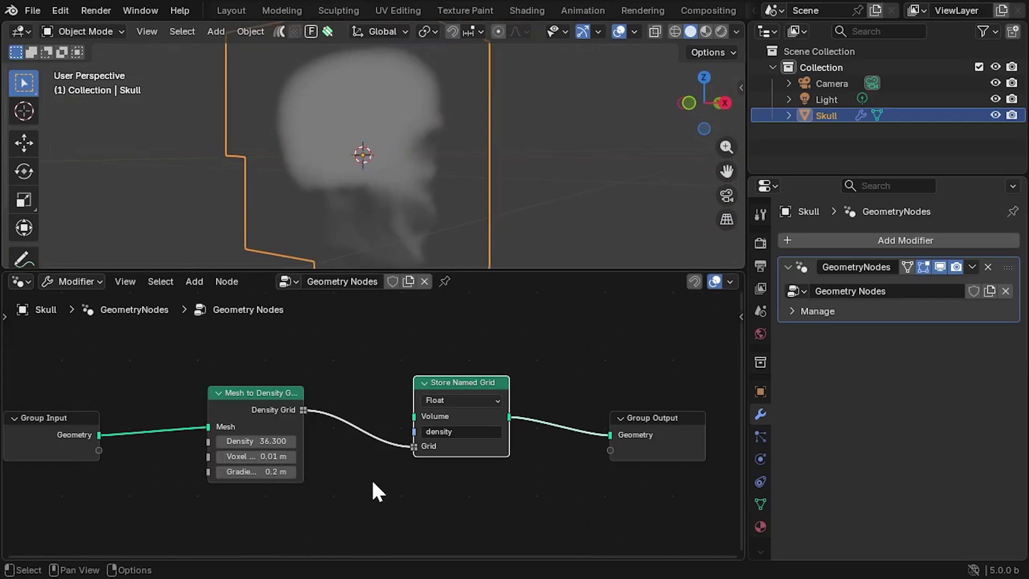
pyautogui.scroll(-1, 373, 483)
pyautogui.moveTo(372, 242); pyautogui.dragTo(406, 221, button='middle')
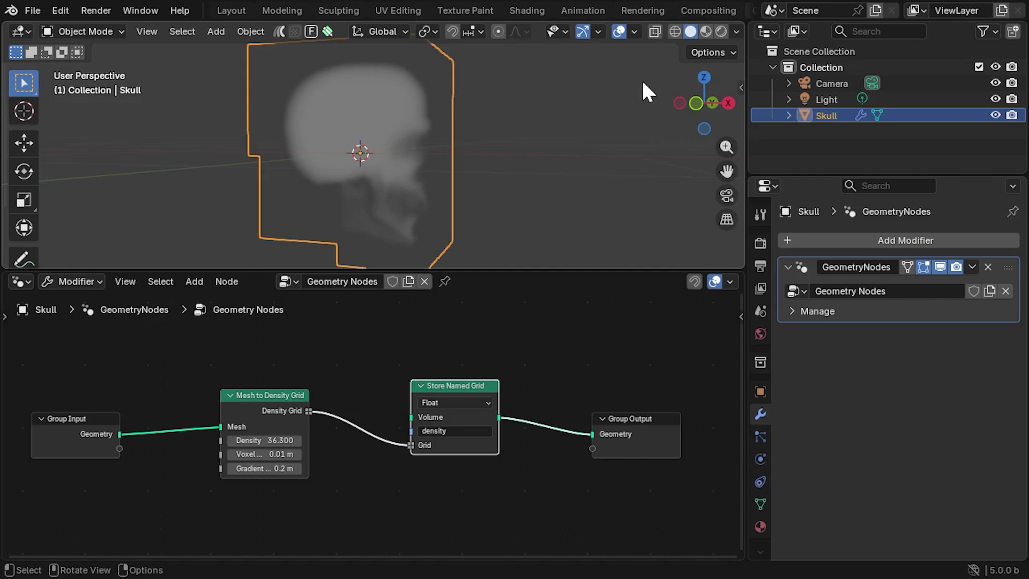
# Step: Show the viewport in rendered shading and set the render engine to Cycles with GPU Compute as the device
pyautogui.click(719, 30)
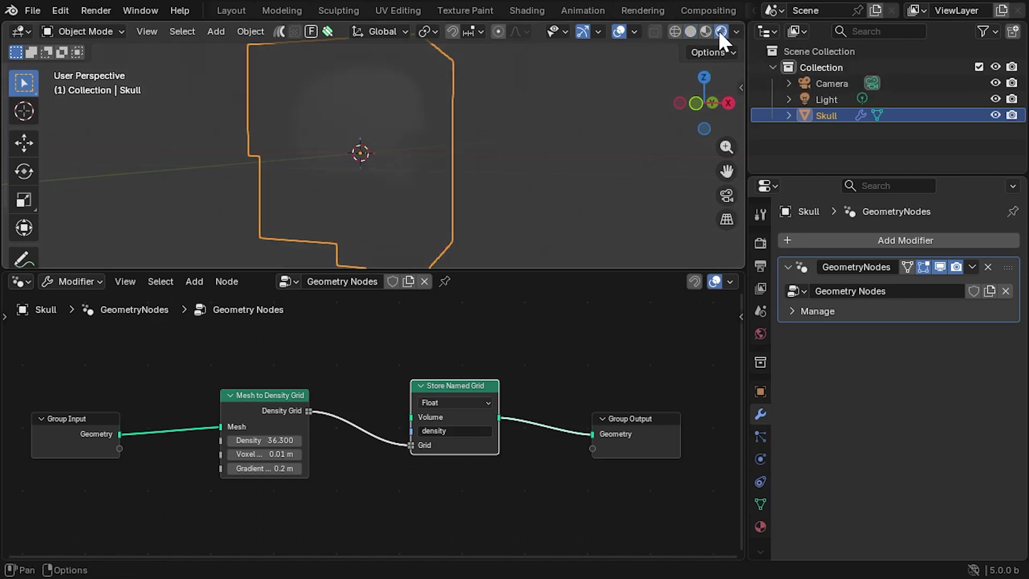
pyautogui.moveTo(553, 177); pyautogui.dragTo(417, 198, button='middle')
pyautogui.click(761, 242)
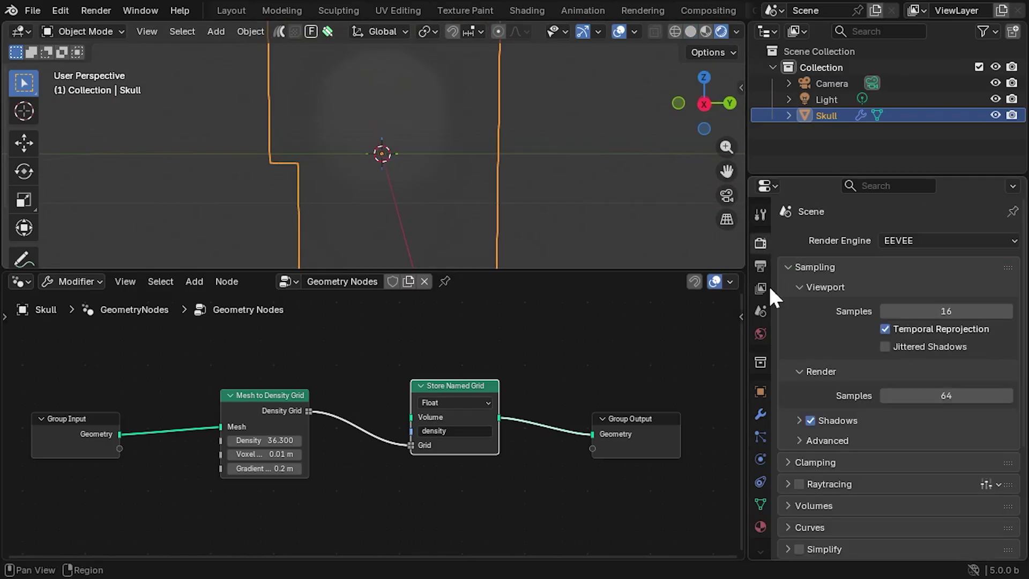
pyautogui.click(898, 240)
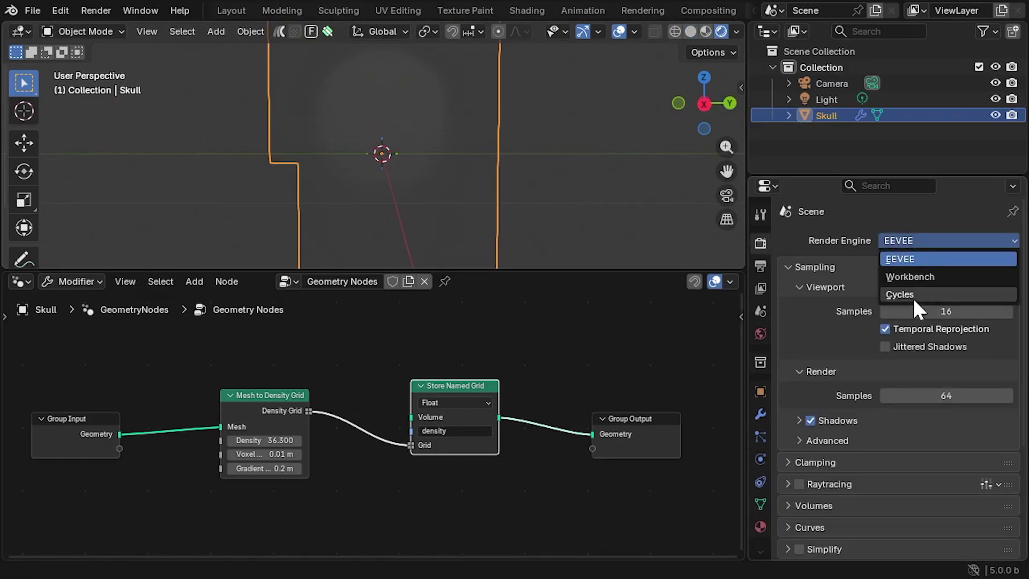
pyautogui.click(912, 297)
pyautogui.click(899, 262)
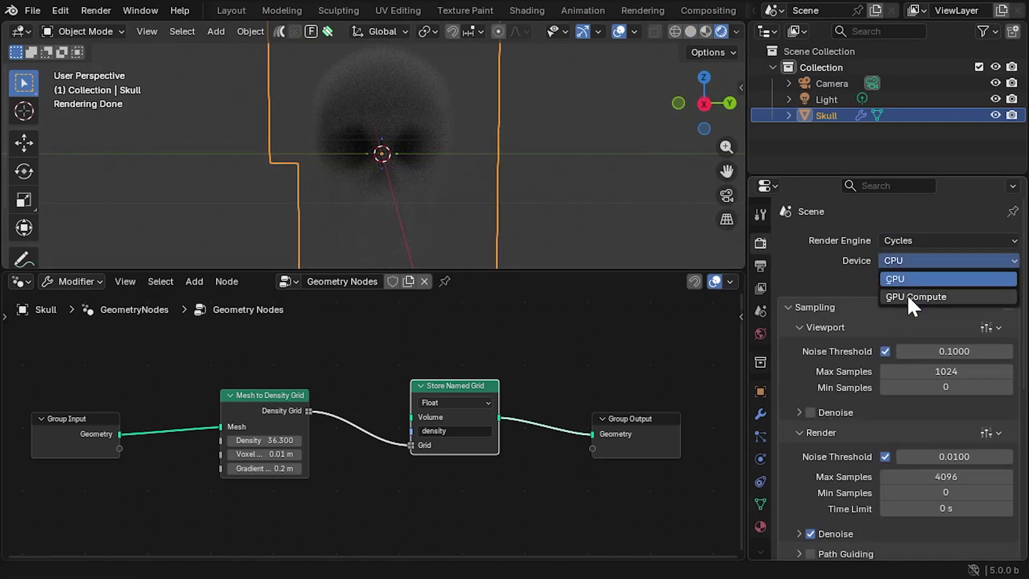
pyautogui.click(907, 295)
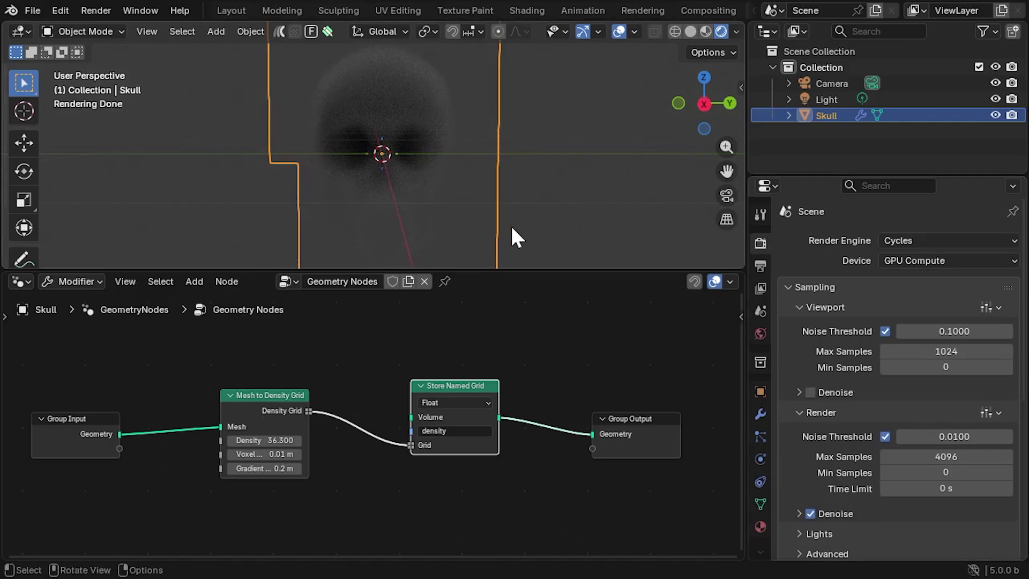
# Step: Raise the point light's power to 10000 and check the skull volume's lighting
pyautogui.click(828, 100)
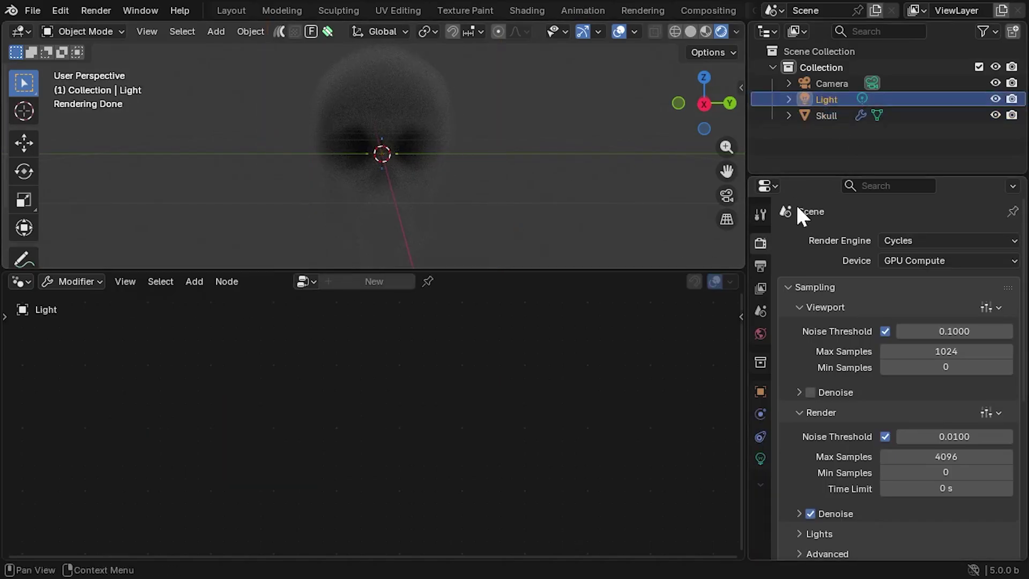
pyautogui.click(761, 459)
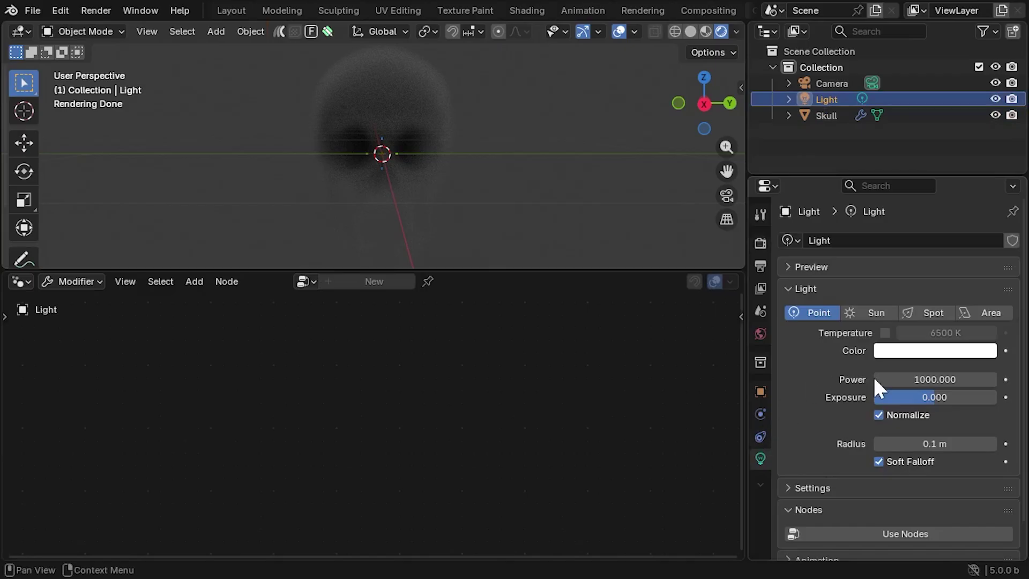
pyautogui.click(905, 379)
pyautogui.click(890, 380)
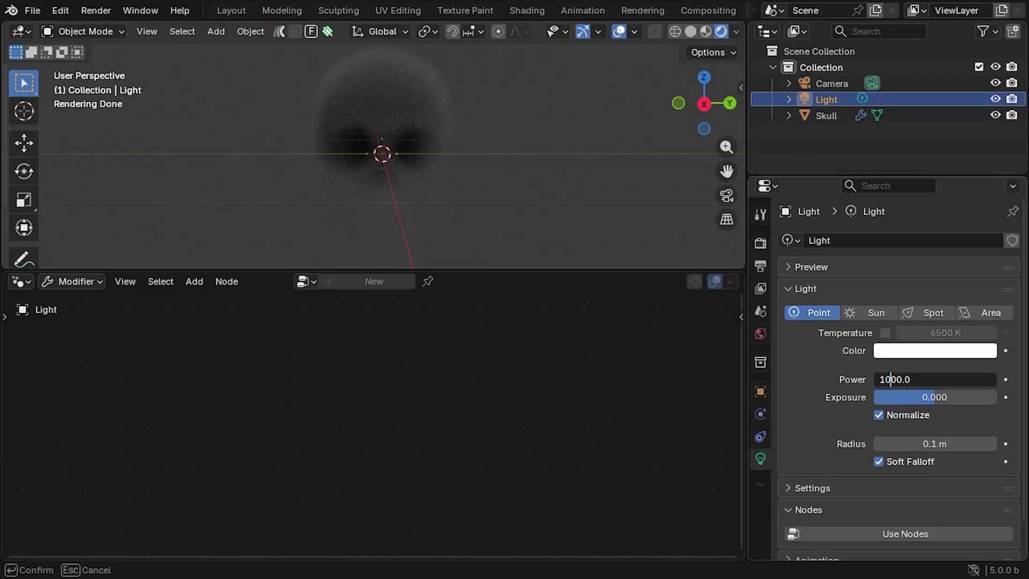
pyautogui.write('0')
pyautogui.press('Return')
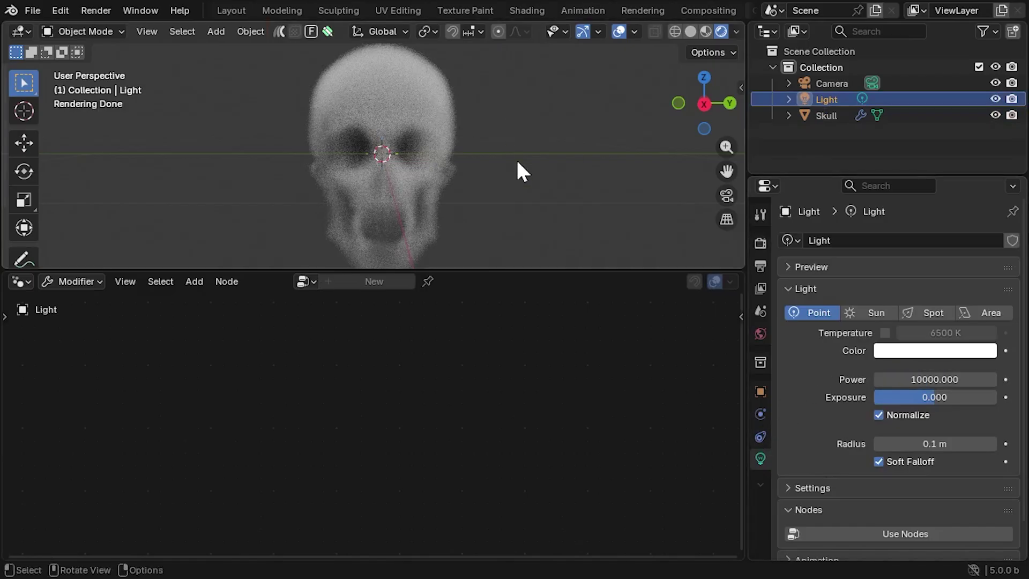
pyautogui.moveTo(530, 172); pyautogui.dragTo(506, 186, button='middle')
# Step: Reselect the skull so its geometry node tree is shown for editing
pyautogui.click(447, 170)
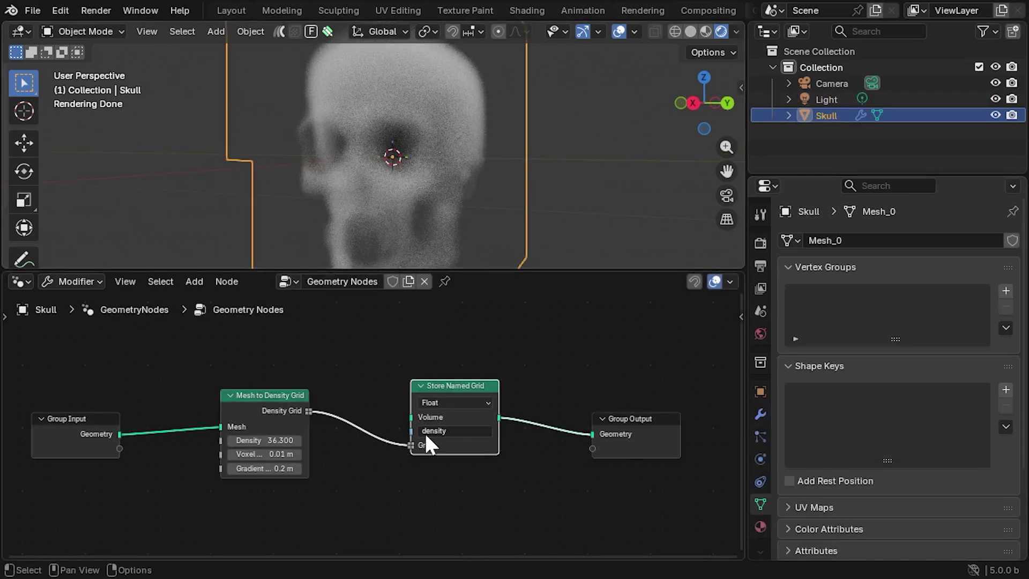
pyautogui.moveTo(397, 198); pyautogui.dragTo(464, 189, button='middle')
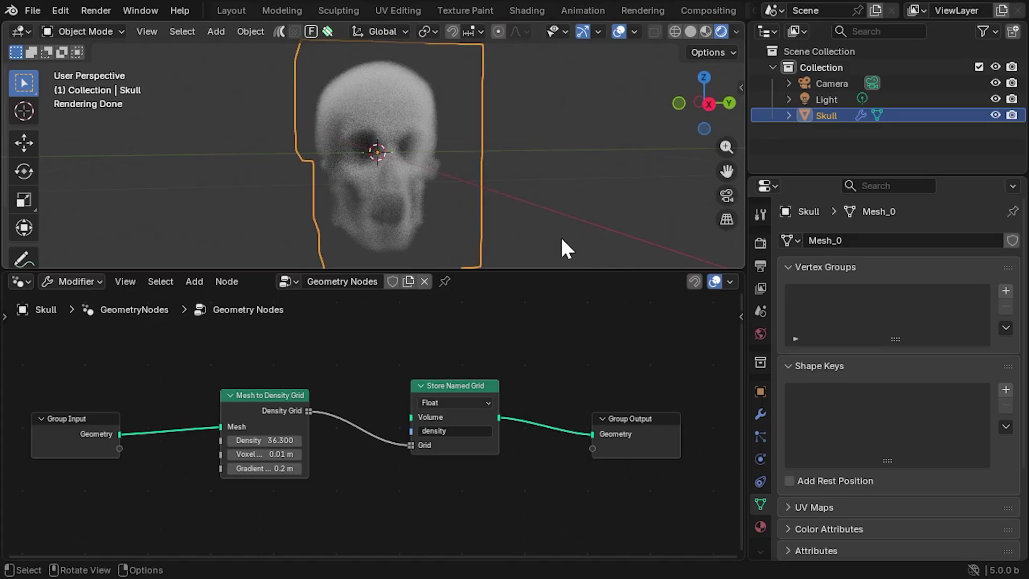
pyautogui.moveTo(353, 398); pyautogui.dragTo(402, 374, button='middle')
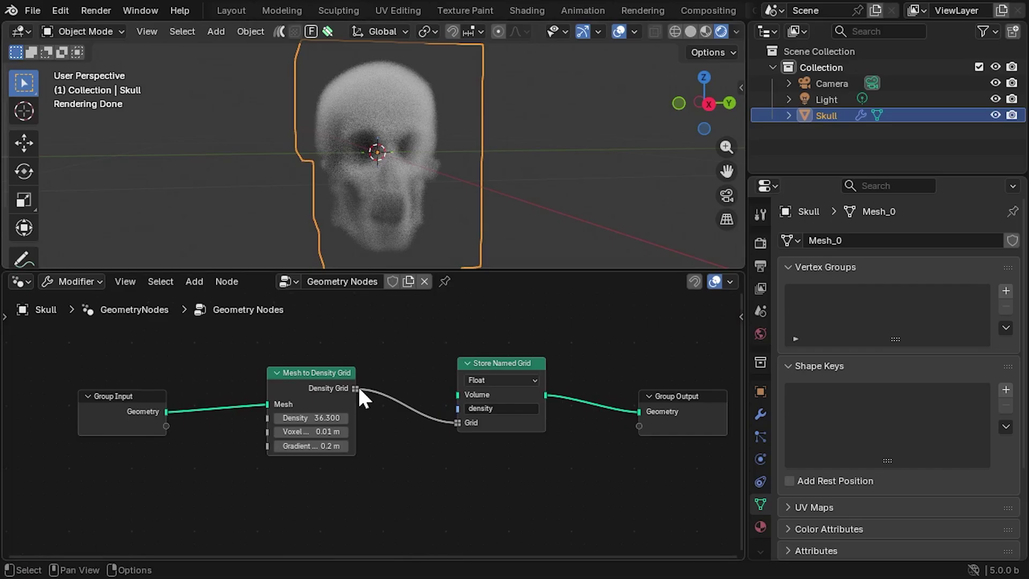
# Step: Add a Sample Grid node fed by the density grid, and move the Store Named Grid and Group Output nodes further along
pyautogui.moveTo(355, 388); pyautogui.dragTo(417, 480)
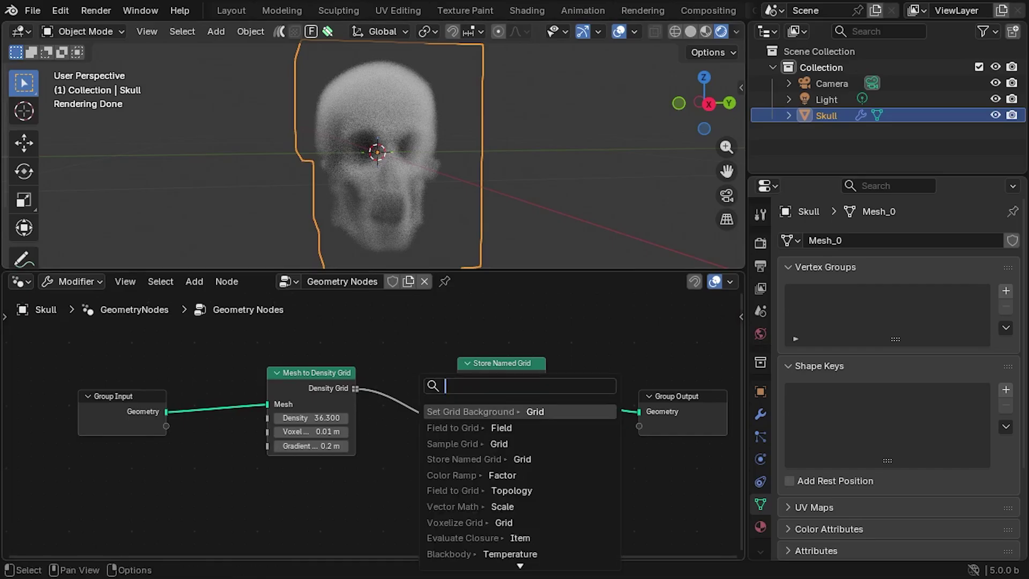
pyautogui.write('sample')
pyautogui.press('Return')
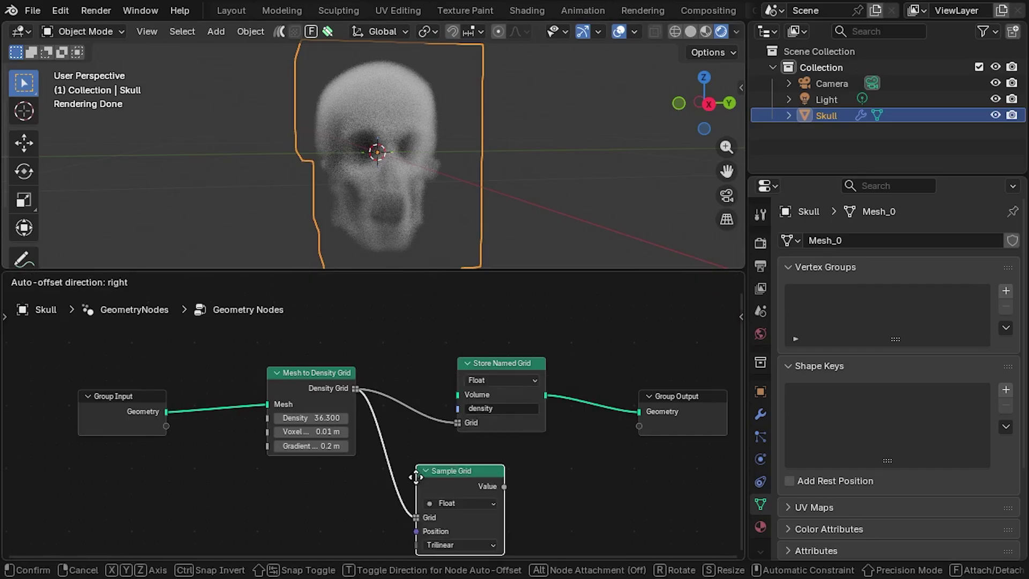
pyautogui.click(385, 465)
pyautogui.moveTo(402, 477); pyautogui.dragTo(361, 529, button='middle')
pyautogui.moveTo(617, 361); pyautogui.dragTo(538, 438)
pyautogui.moveTo(321, 501); pyautogui.dragTo(329, 430, button='middle')
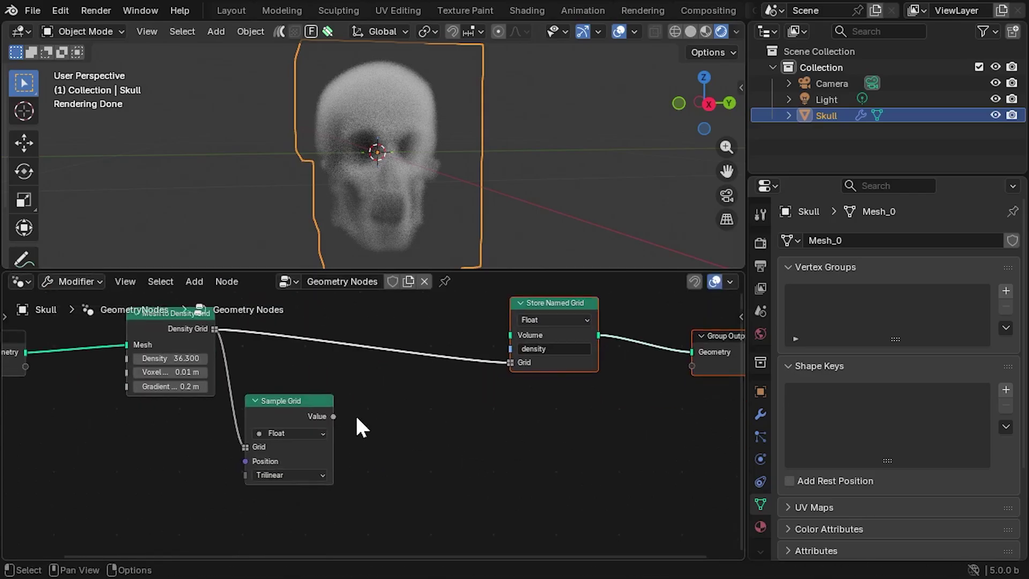
# Step: Add a Field to Grid node taking the Sample Grid value, and connect the density grid to its Topology input
pyautogui.moveTo(332, 417); pyautogui.dragTo(432, 387)
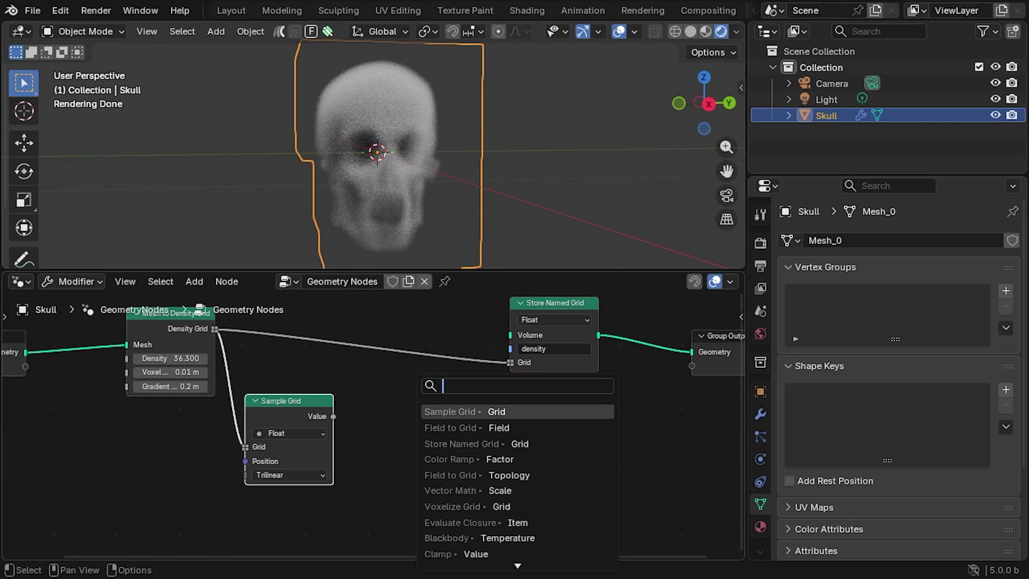
pyautogui.write('Field to g')
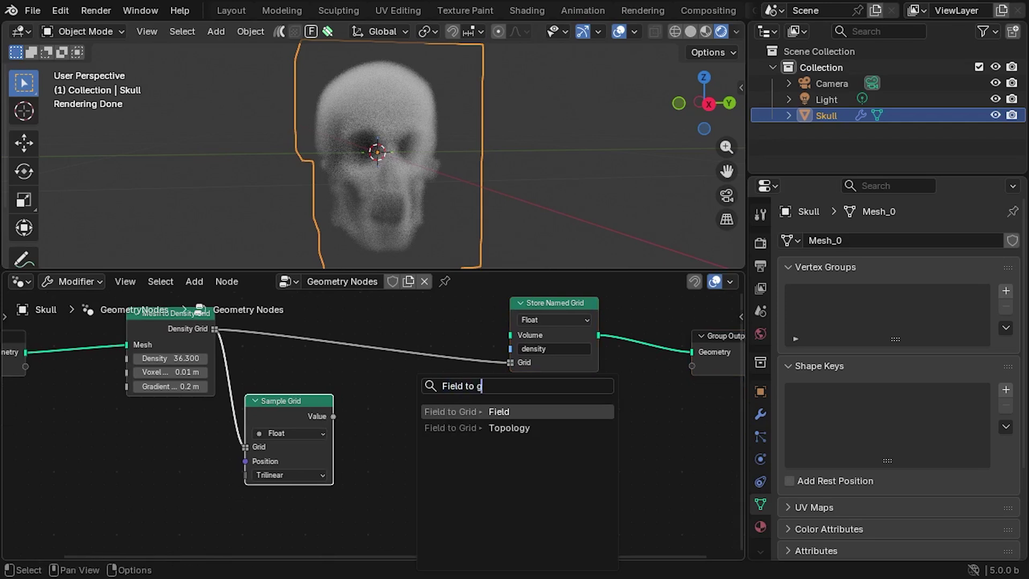
pyautogui.press('Return')
pyautogui.click(413, 412)
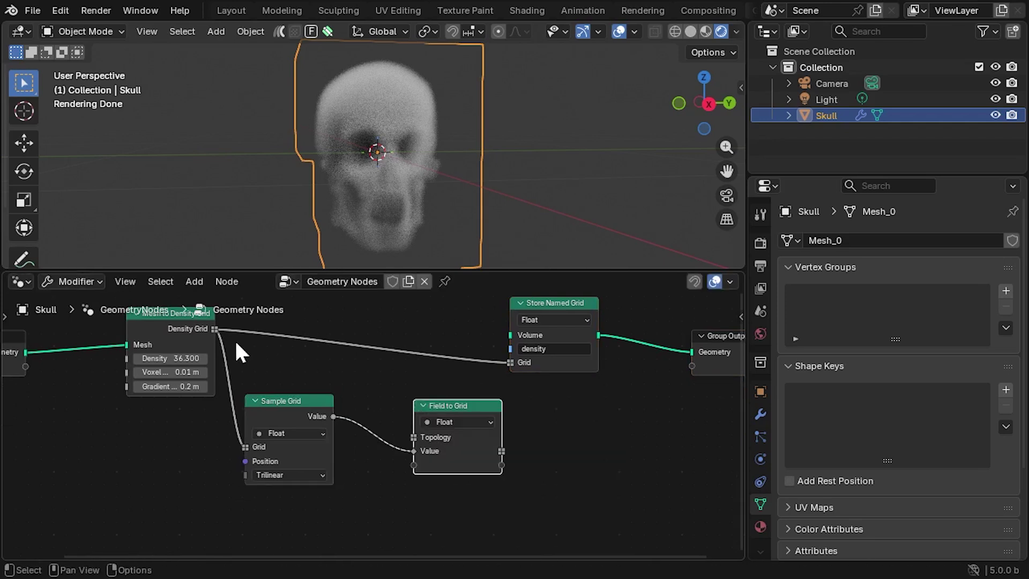
pyautogui.moveTo(214, 328); pyautogui.dragTo(410, 432)
pyautogui.moveTo(291, 420); pyautogui.dragTo(297, 475)
pyautogui.hscroll(5, 343, 488)
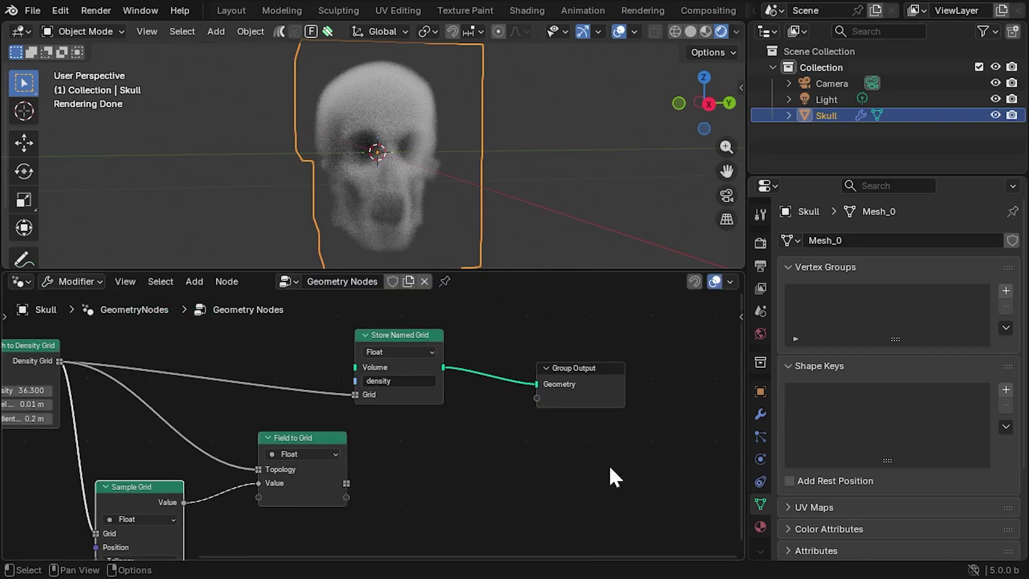
# Step: Insert a Set Grid Background node between Field to Grid and Store Named Grid, spacing the output nodes to make room
pyautogui.moveTo(611, 468); pyautogui.dragTo(587, 365)
pyautogui.moveTo(346, 482); pyautogui.dragTo(445, 386)
pyautogui.write('backgr')
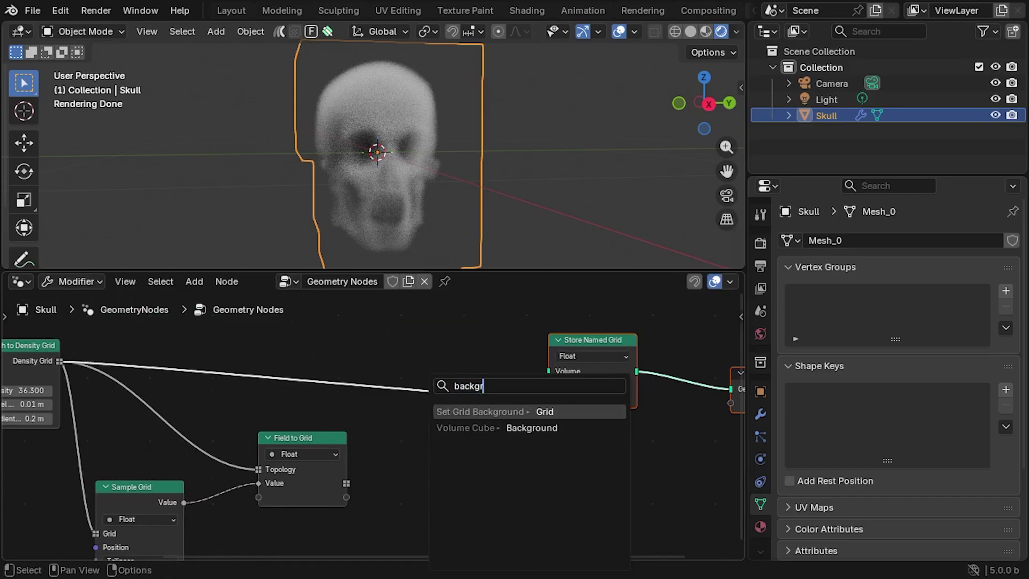
pyautogui.press('Return')
pyautogui.click(425, 440)
pyautogui.moveTo(514, 464); pyautogui.dragTo(523, 448)
pyautogui.moveTo(531, 399); pyautogui.dragTo(541, 397)
pyautogui.scroll(-2, 395, 489)
pyautogui.press('Home')
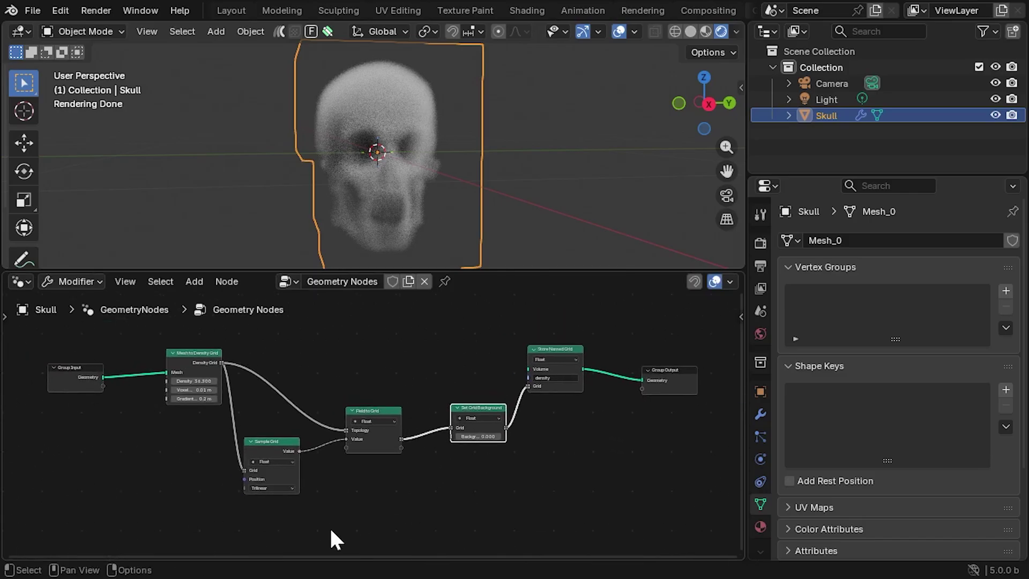
# Step: Add a Position node connected to the Sample Grid's Position input, and tidy the placement of the output-end nodes
pyautogui.scroll(3, 321, 482)
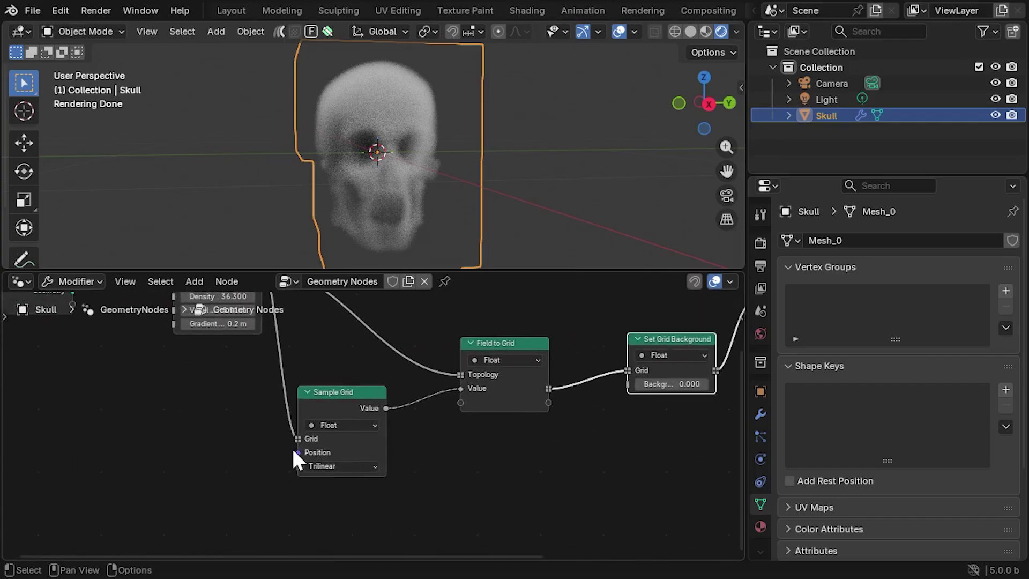
pyautogui.moveTo(294, 456); pyautogui.dragTo(133, 466)
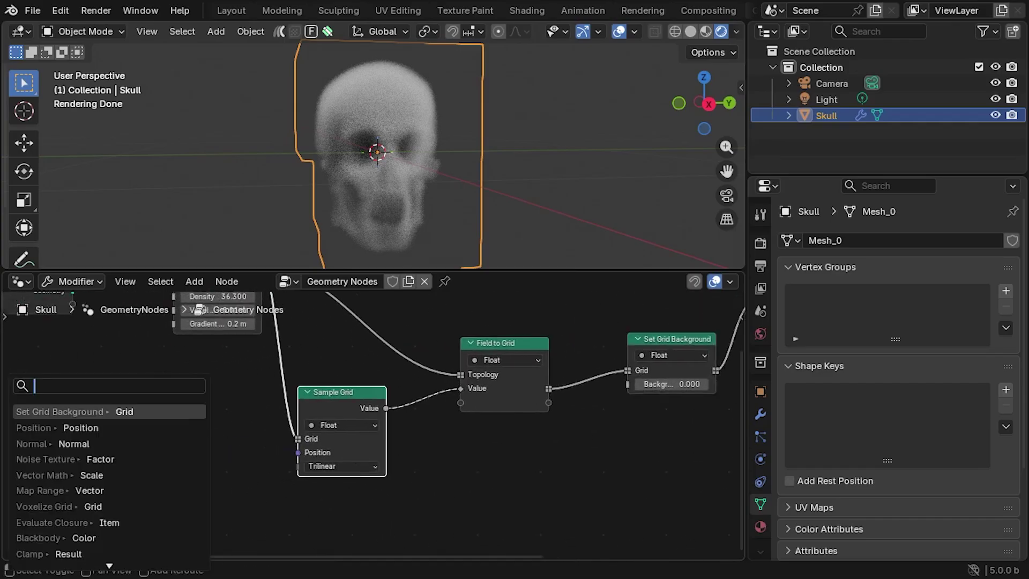
pyautogui.write('Posi')
pyautogui.press('Return')
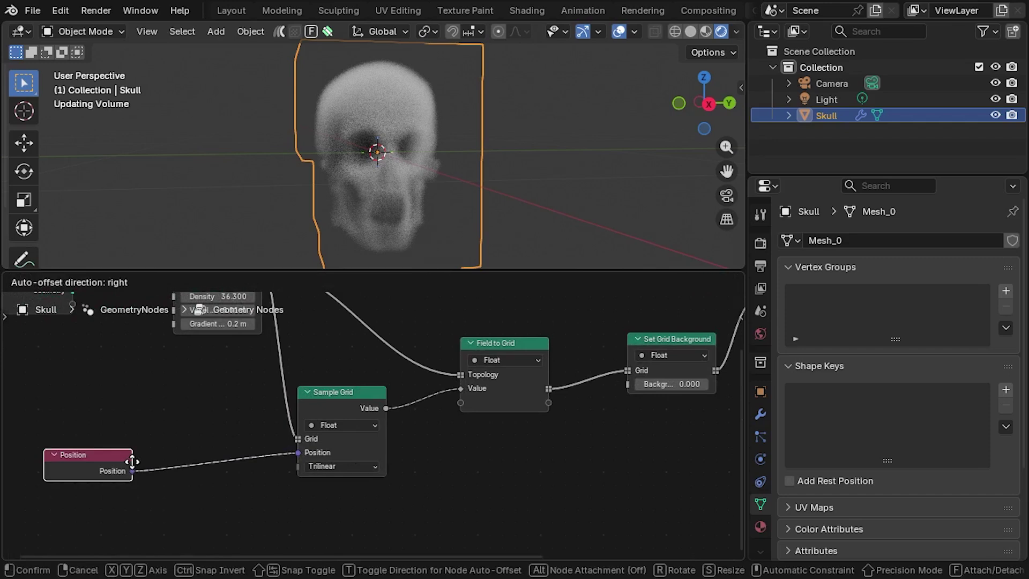
pyautogui.click(131, 460)
pyautogui.scroll(-2, 376, 461)
pyautogui.moveTo(378, 456); pyautogui.dragTo(299, 473, button='middle')
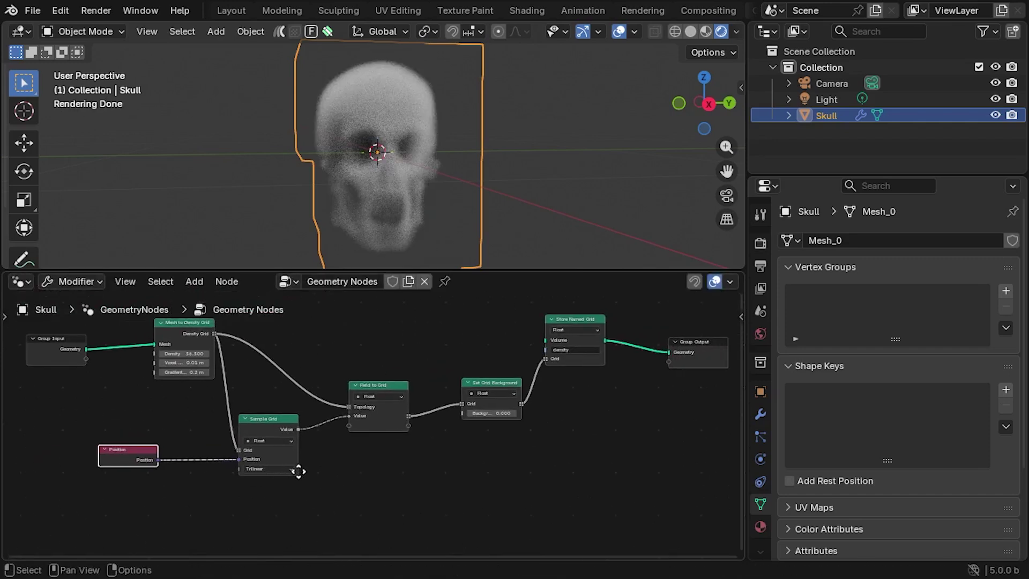
pyautogui.moveTo(702, 442); pyautogui.dragTo(488, 317)
pyautogui.press('g')
pyautogui.click(596, 438)
pyautogui.click(440, 469)
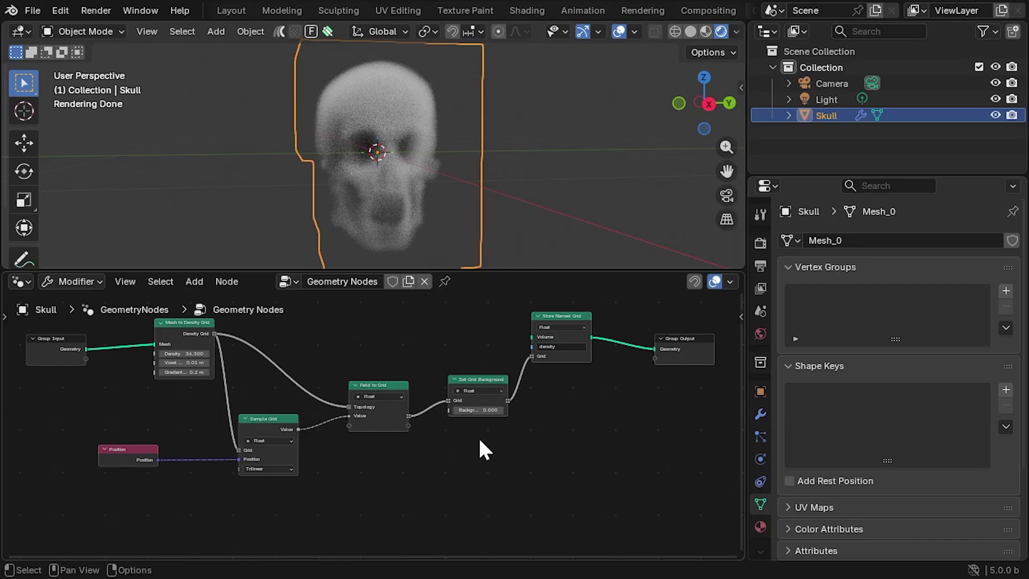
# Step: Insert a Vector Math Add node on the link between the Position and Sample Grid nodes, moving Position back for space
pyautogui.moveTo(226, 501); pyautogui.dragTo(430, 502, button='middle')
pyautogui.scroll(3, 375, 472)
pyautogui.moveTo(368, 461); pyautogui.dragTo(134, 460)
pyautogui.click(343, 415)
pyautogui.hotkey('shift', 'a')
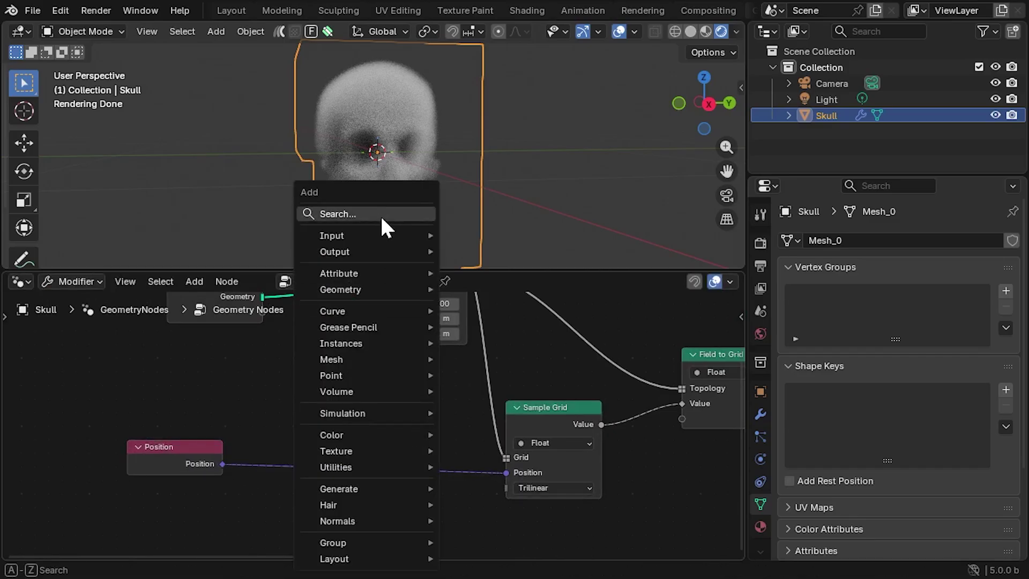
pyautogui.click(377, 214)
pyautogui.write('Add')
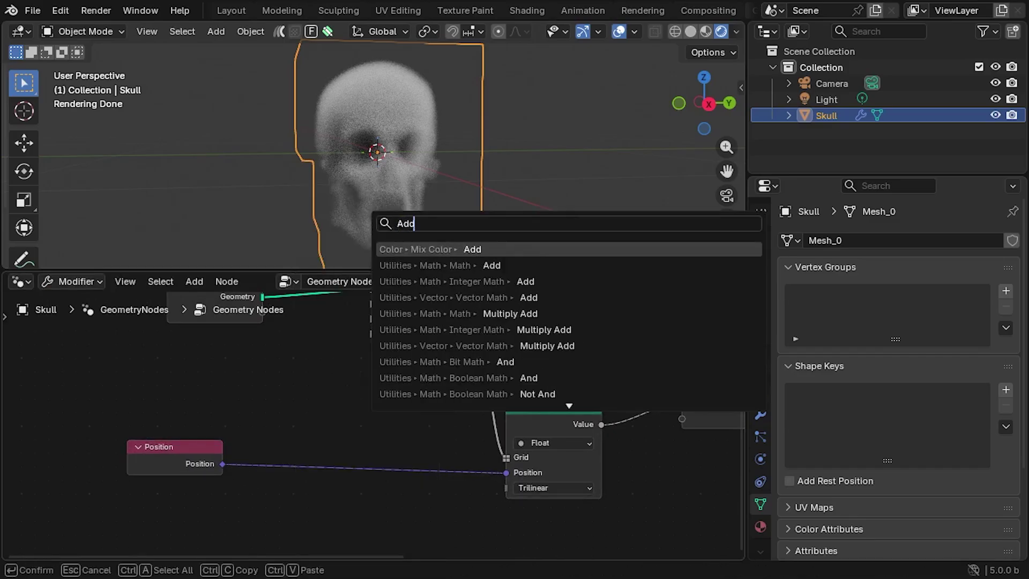
pyautogui.click(524, 296)
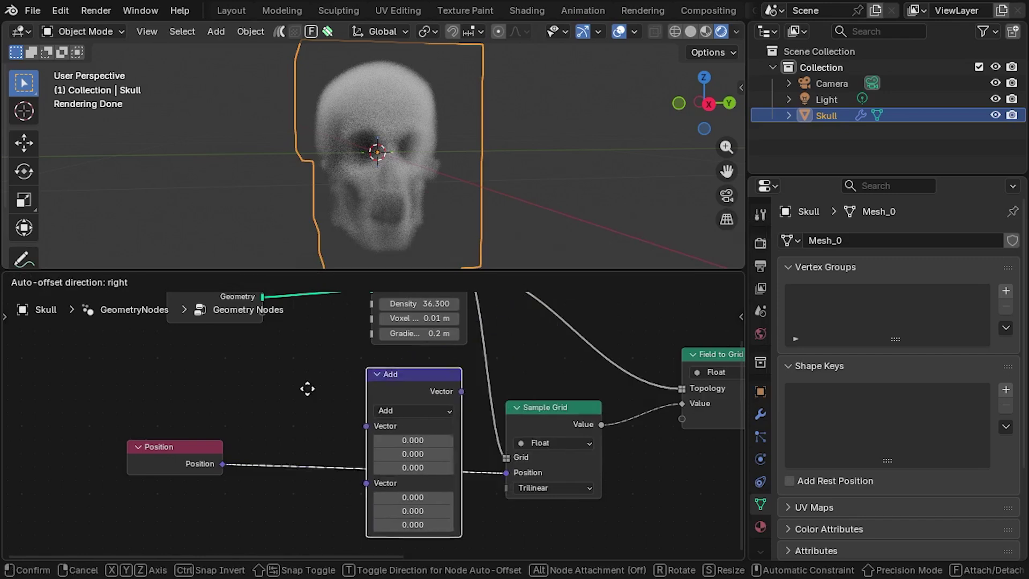
pyautogui.click(308, 393)
pyautogui.scroll(-3, 343, 455)
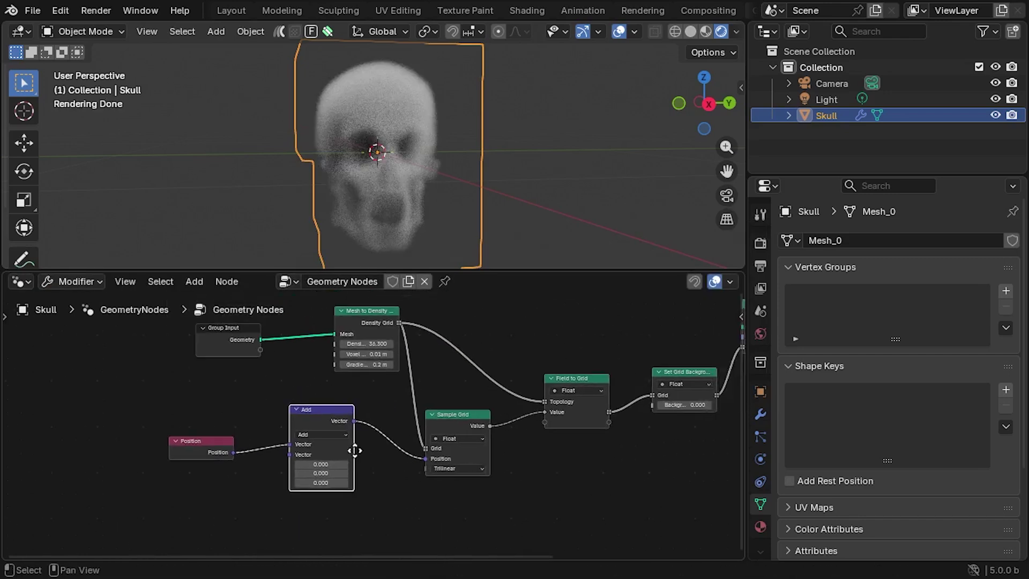
# Step: Vary the Add node's Z offset, trying -0.170 and 0.100 before a small negative value, and check the skull volume from the side
pyautogui.scroll(2, 375, 477)
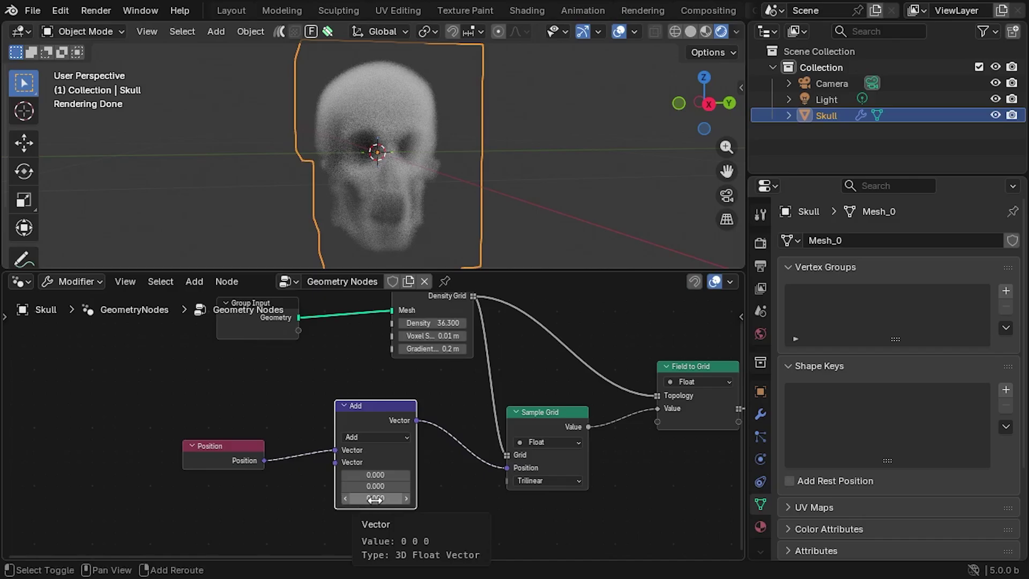
pyautogui.moveTo(375, 498)
pyautogui.mouseDown()
pyautogui.moveTo(388, 499)
pyautogui.moveTo(370, 498)
pyautogui.mouseUp()
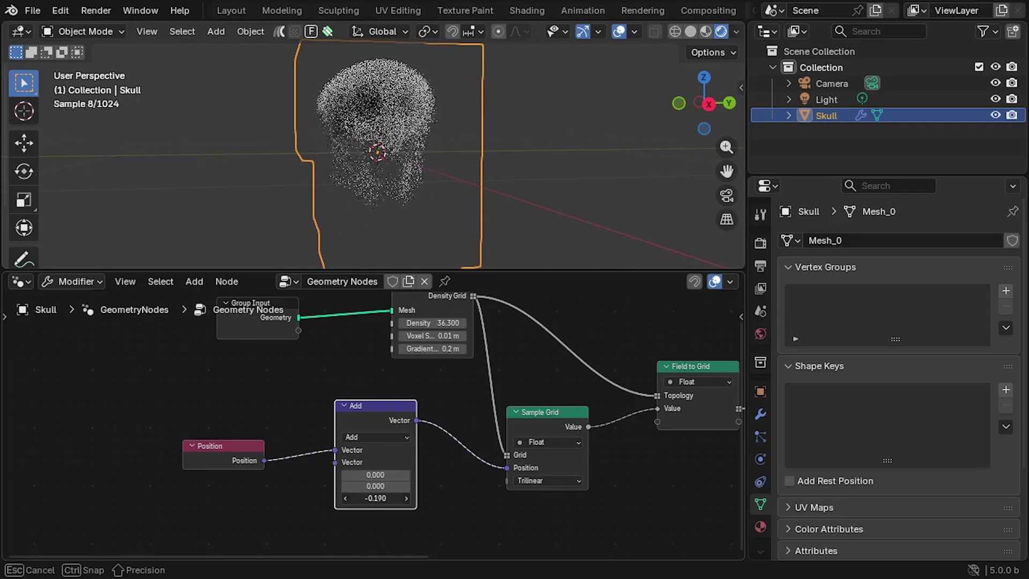
pyautogui.moveTo(370, 498); pyautogui.dragTo(343, 498)
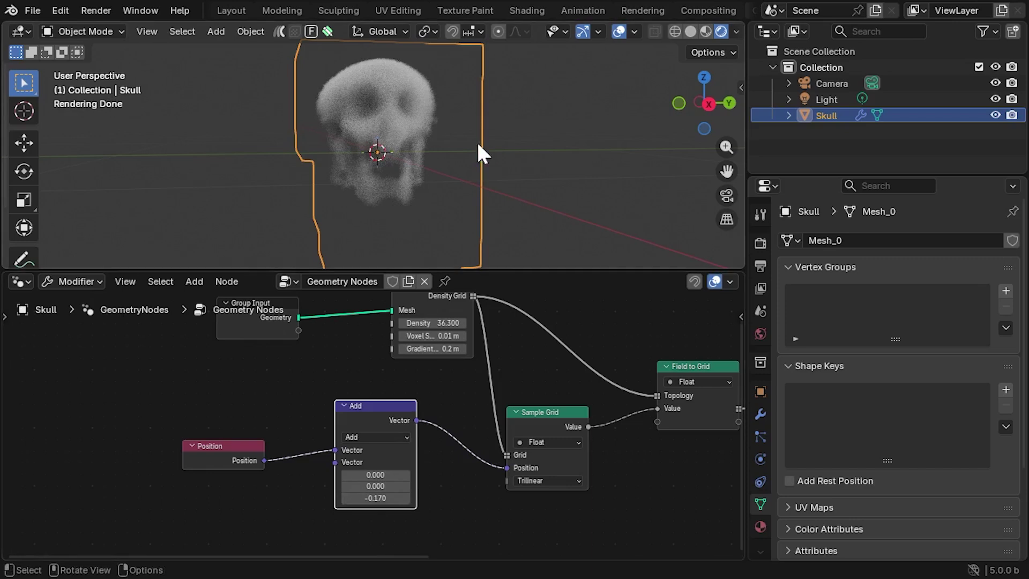
pyautogui.moveTo(470, 138); pyautogui.dragTo(396, 169, button='middle')
pyautogui.moveTo(424, 224); pyautogui.dragTo(431, 251, button='middle')
pyautogui.moveTo(383, 499)
pyautogui.mouseDown()
pyautogui.moveTo(399, 498)
pyautogui.moveTo(383, 501)
pyautogui.mouseUp()
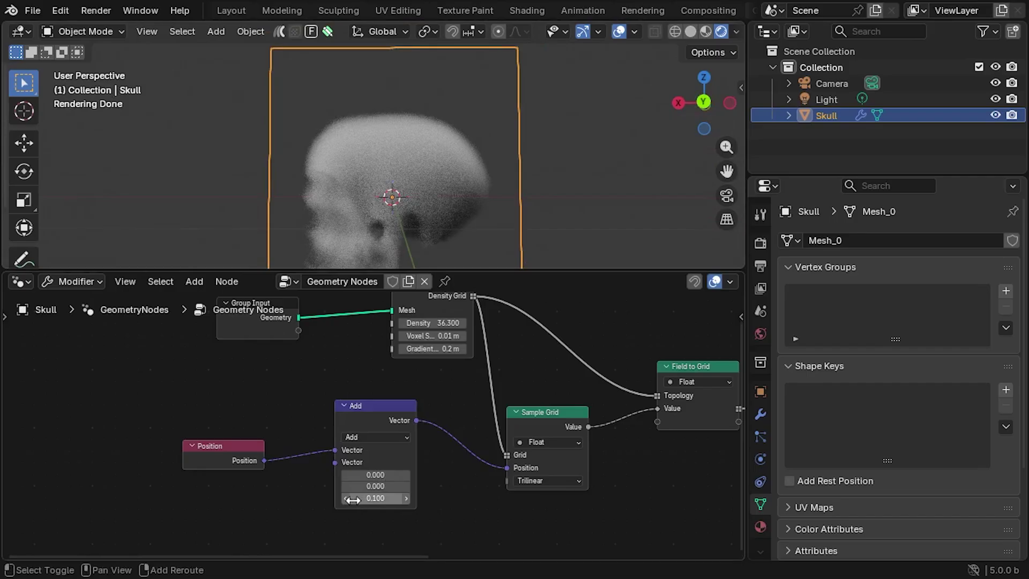
pyautogui.moveTo(352, 500); pyautogui.dragTo(378, 494)
# Step: Move the Group Input node back and add a Bounding Box node fed by its geometry
pyautogui.scroll(-5, 418, 354)
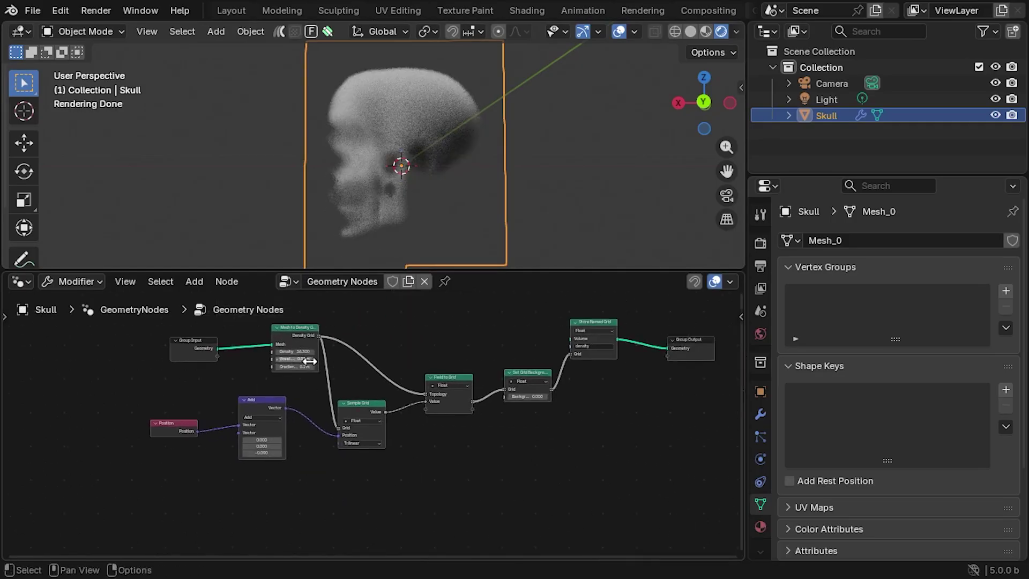
pyautogui.moveTo(315, 371); pyautogui.dragTo(258, 377, button='middle')
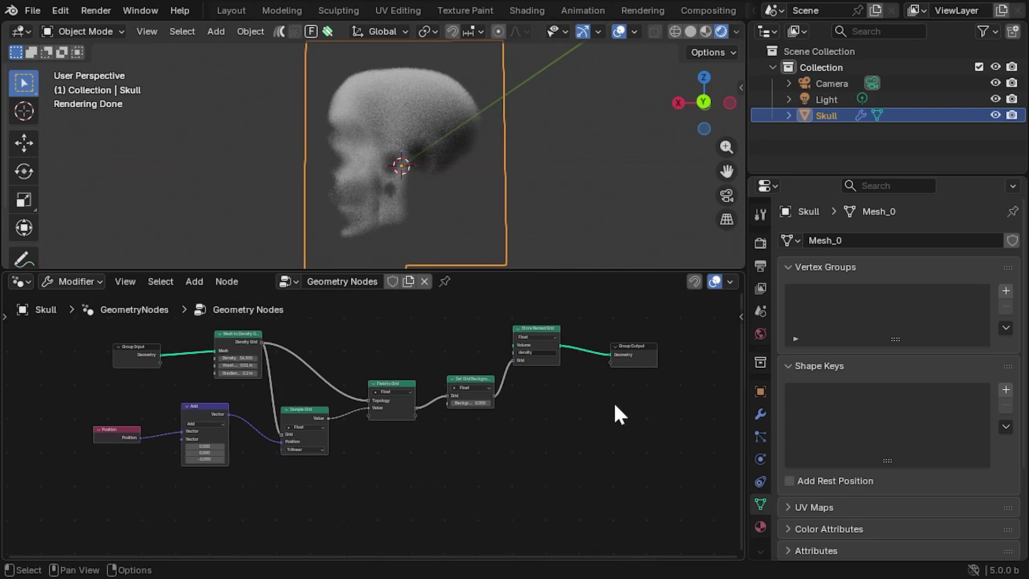
pyautogui.hscroll(-5, 380, 397)
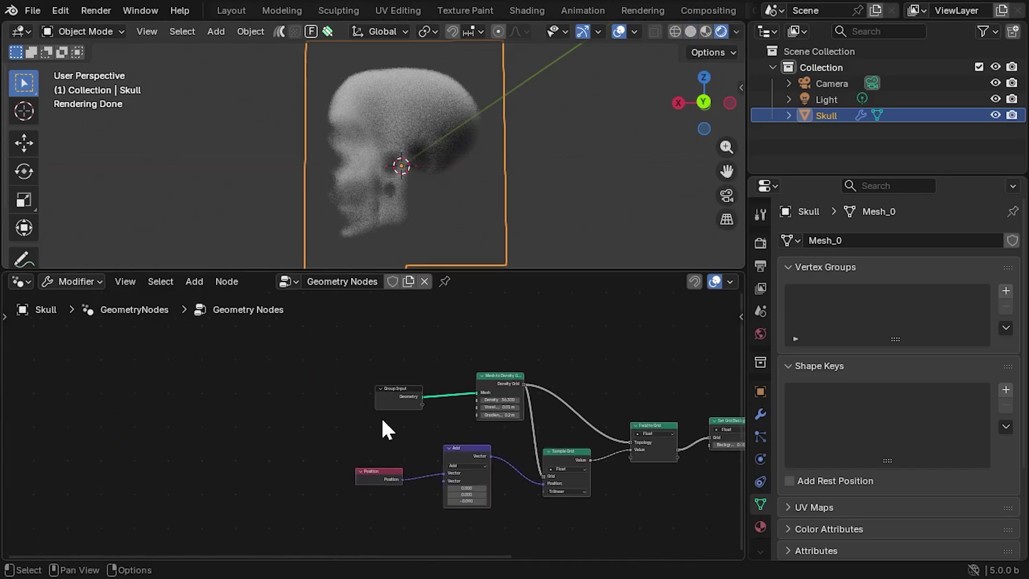
pyautogui.moveTo(380, 397); pyautogui.dragTo(230, 394)
pyautogui.scroll(3, 288, 400)
pyautogui.scroll(2, 178, 442)
pyautogui.moveTo(164, 439); pyautogui.dragTo(233, 343)
pyautogui.write('bou')
pyautogui.press('Return')
pyautogui.click(234, 347)
# Step: Add a Transform Geometry node after the Bounding Box and set its scale to 1.2 on all three axes
pyautogui.moveTo(315, 355); pyautogui.dragTo(370, 362)
pyautogui.write('trans')
pyautogui.press('Return')
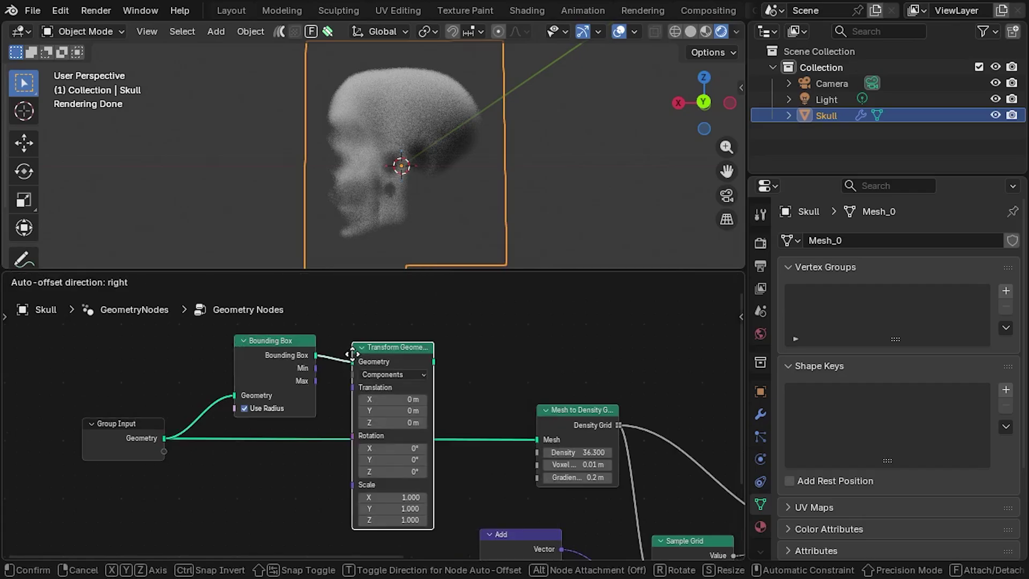
pyautogui.click(393, 429)
pyautogui.doubleClick(393, 498)
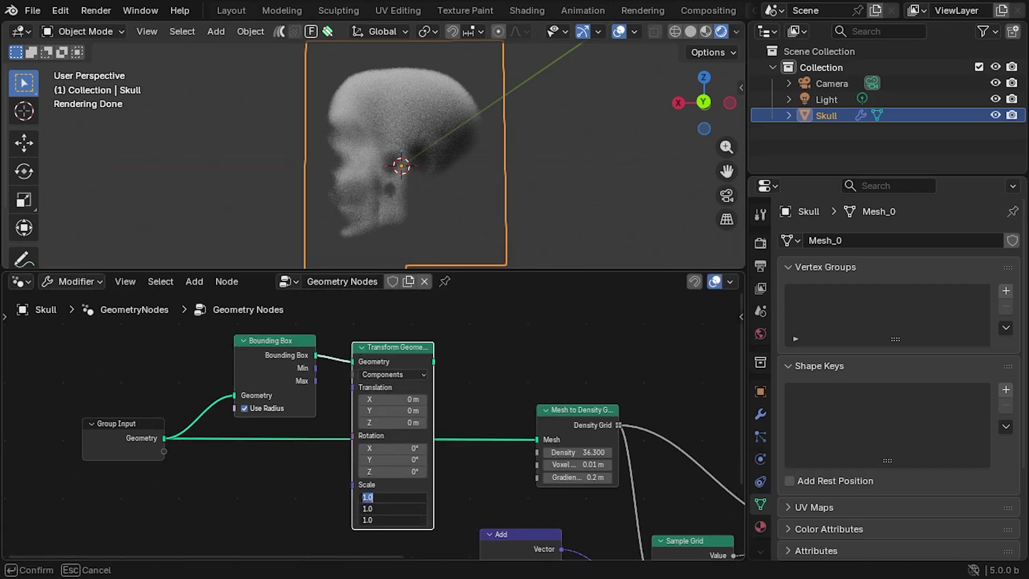
pyautogui.write('1')
pyautogui.press('Return')
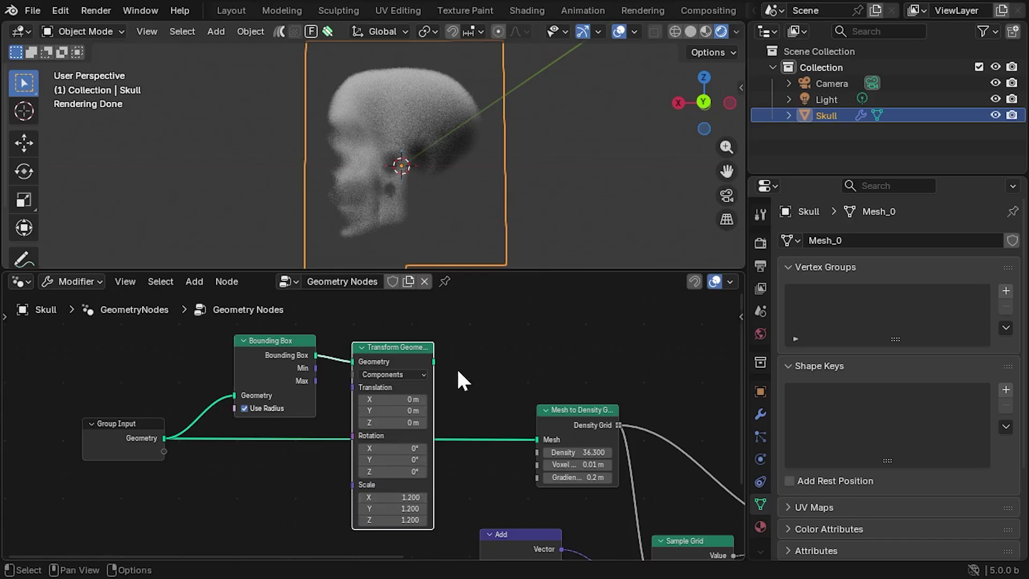
# Step: Duplicate the Mesh to Density Grid node above the original, feed it the transformed bounding box, and move Transform Geometry clear
pyautogui.click(585, 417)
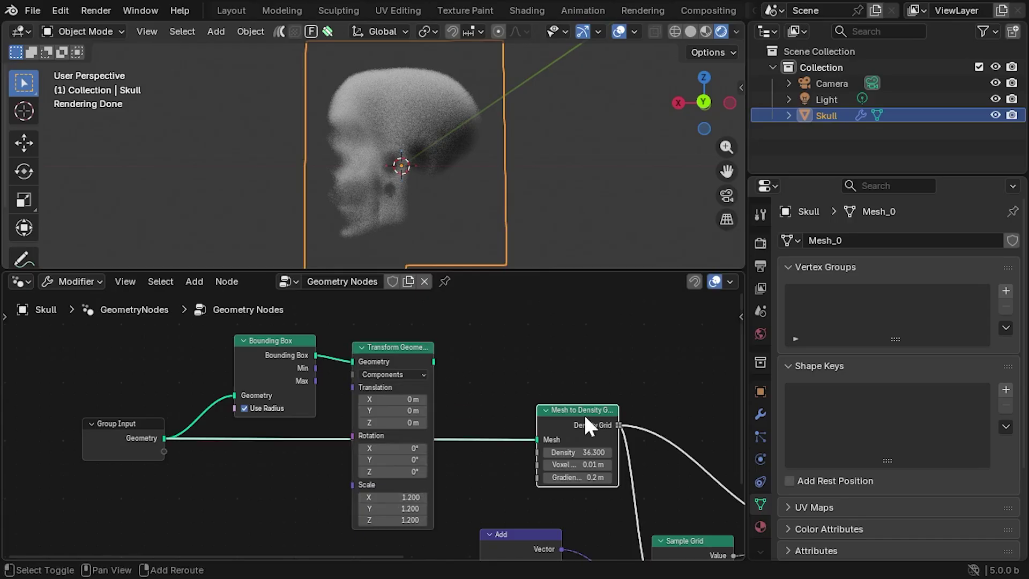
pyautogui.hotkey('shift', 'd')
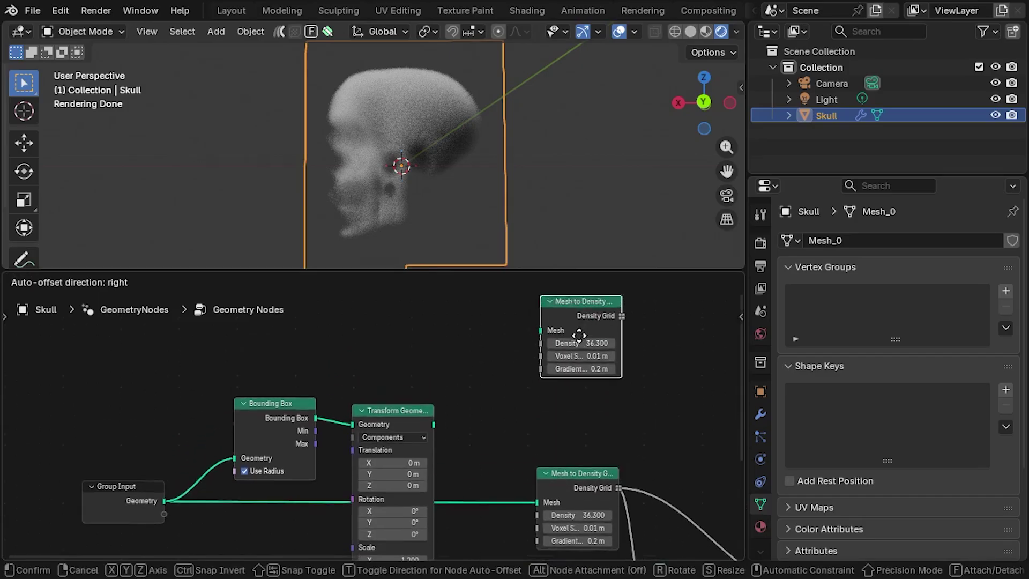
pyautogui.click(585, 372)
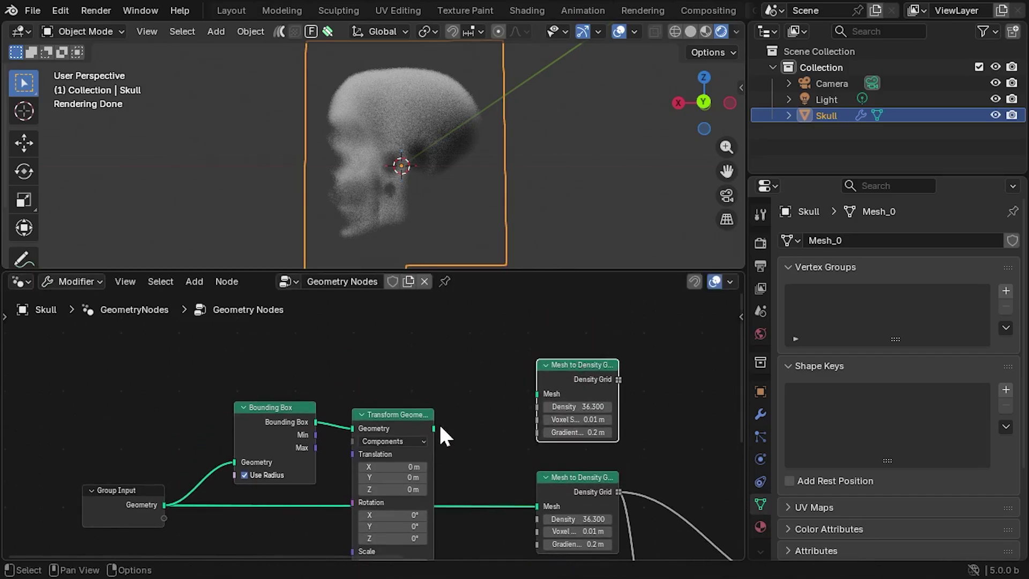
pyautogui.moveTo(434, 428); pyautogui.dragTo(538, 393)
pyautogui.moveTo(400, 423); pyautogui.dragTo(417, 324)
# Step: Add a Voxelize Grid node after the upper Mesh to Density Grid and feed its output into Field to Grid's Topology
pyautogui.scroll(-2, 494, 480)
pyautogui.moveTo(459, 468); pyautogui.dragTo(324, 432, button='middle')
pyautogui.scroll(-1, 472, 434)
pyautogui.moveTo(488, 433); pyautogui.dragTo(456, 409, button='middle')
pyautogui.scroll(-1, 419, 427)
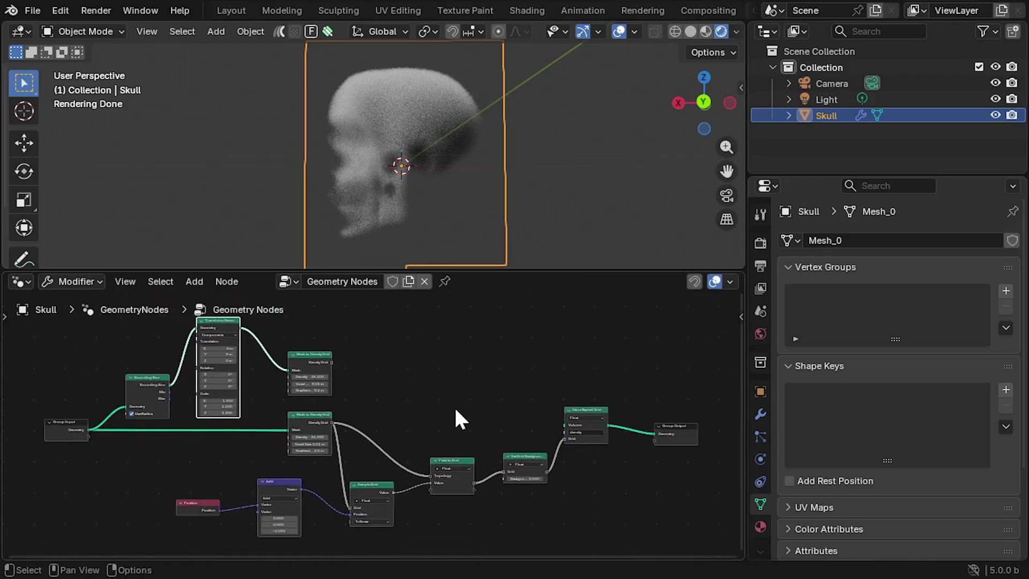
pyautogui.click(456, 410)
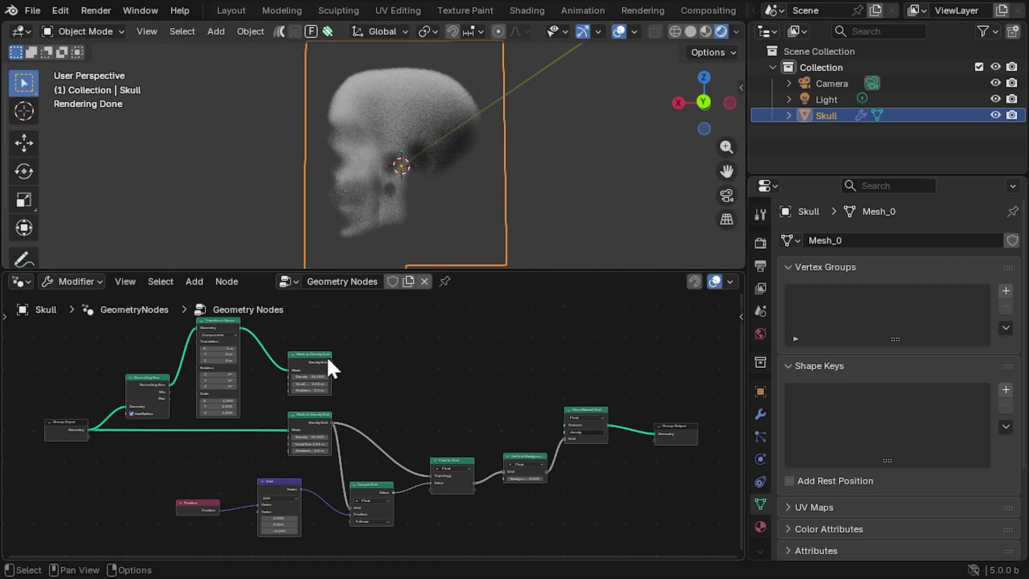
pyautogui.moveTo(338, 362); pyautogui.dragTo(384, 348)
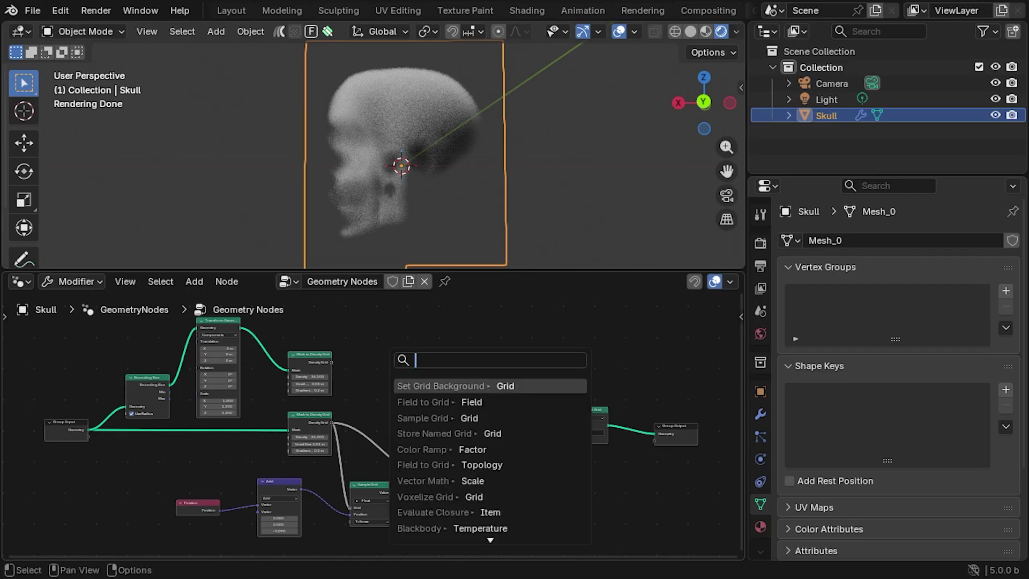
pyautogui.write('voxe')
pyautogui.press('Return')
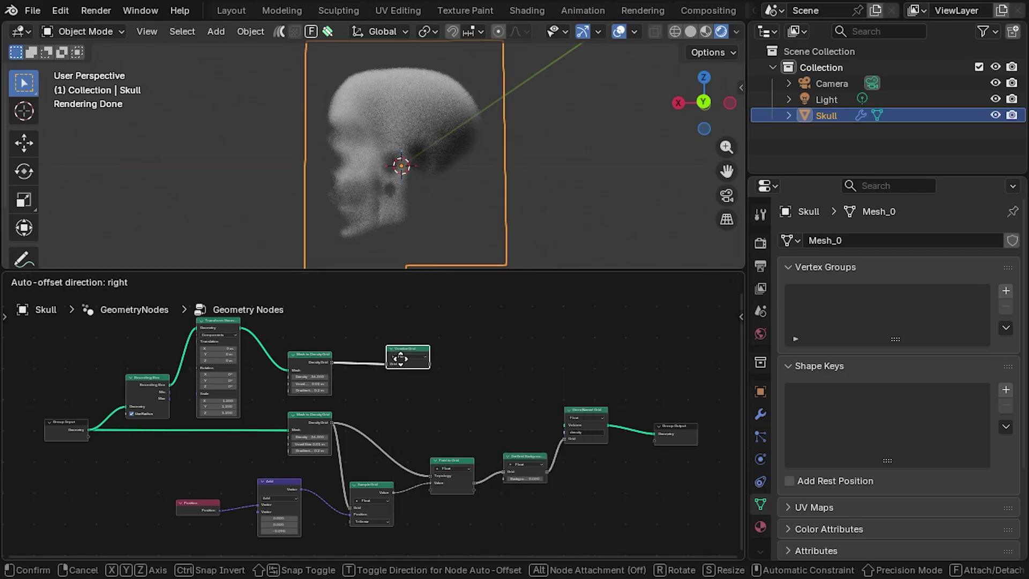
pyautogui.click(381, 388)
pyautogui.scroll(4, 433, 478)
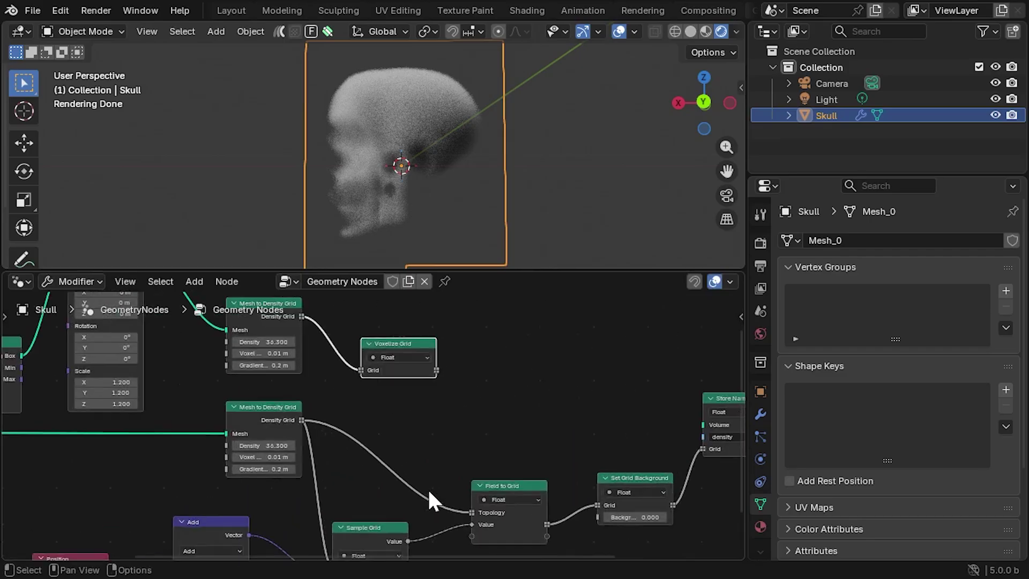
pyautogui.moveTo(371, 345); pyautogui.dragTo(407, 486)
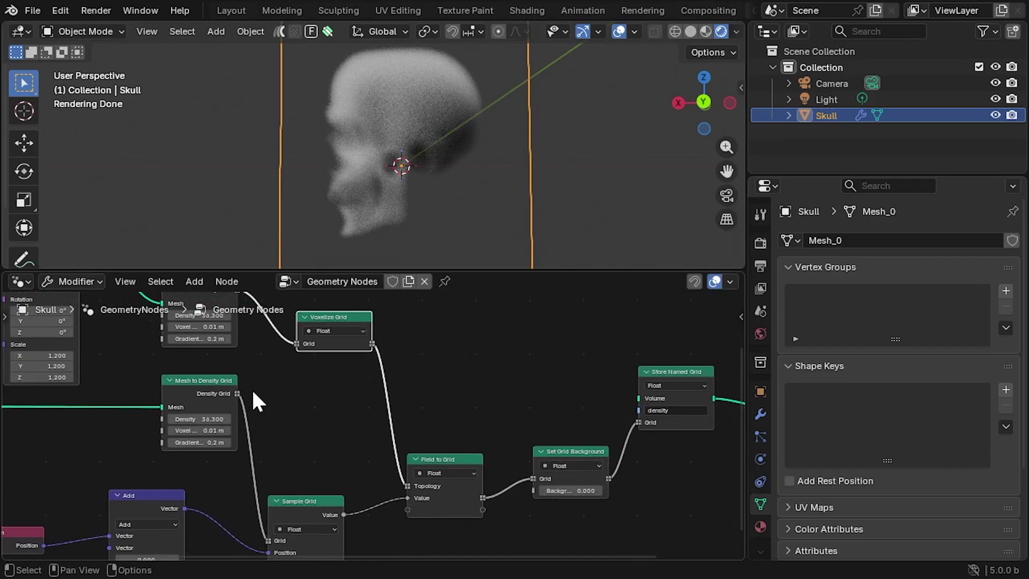
# Step: Set the Transform Geometry node's scale to 2 on all three axes and check the enlarged bounds around the skull
pyautogui.moveTo(356, 179); pyautogui.dragTo(386, 251, button='middle')
pyautogui.moveTo(308, 385); pyautogui.dragTo(570, 403, button='middle')
pyautogui.moveTo(365, 380); pyautogui.dragTo(395, 407, button='middle')
pyautogui.moveTo(332, 401); pyautogui.dragTo(375, 400)
pyautogui.scroll(-5, 419, 432)
pyautogui.moveTo(456, 540)
pyautogui.mouseDown()
pyautogui.moveTo(478, 540)
pyautogui.moveTo(434, 540)
pyautogui.moveTo(444, 540)
pyautogui.mouseUp()
pyautogui.keyDown('shift'); pyautogui.scroll(2, 416, 431); pyautogui.keyUp('shift')
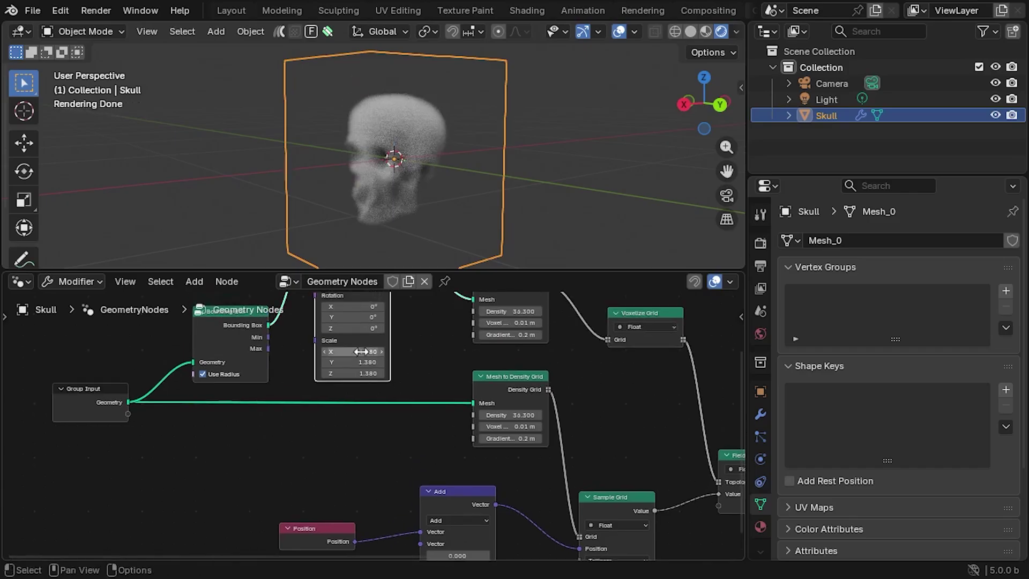
pyautogui.moveTo(361, 352); pyautogui.dragTo(361, 373)
pyautogui.write('2')
pyautogui.press('Return')
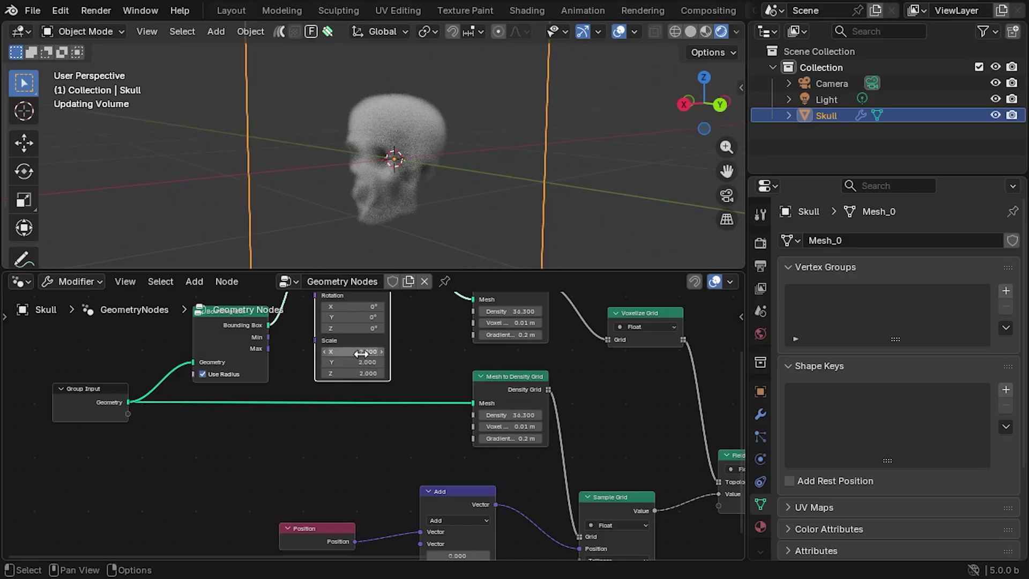
pyautogui.moveTo(454, 200); pyautogui.dragTo(498, 220, button='middle')
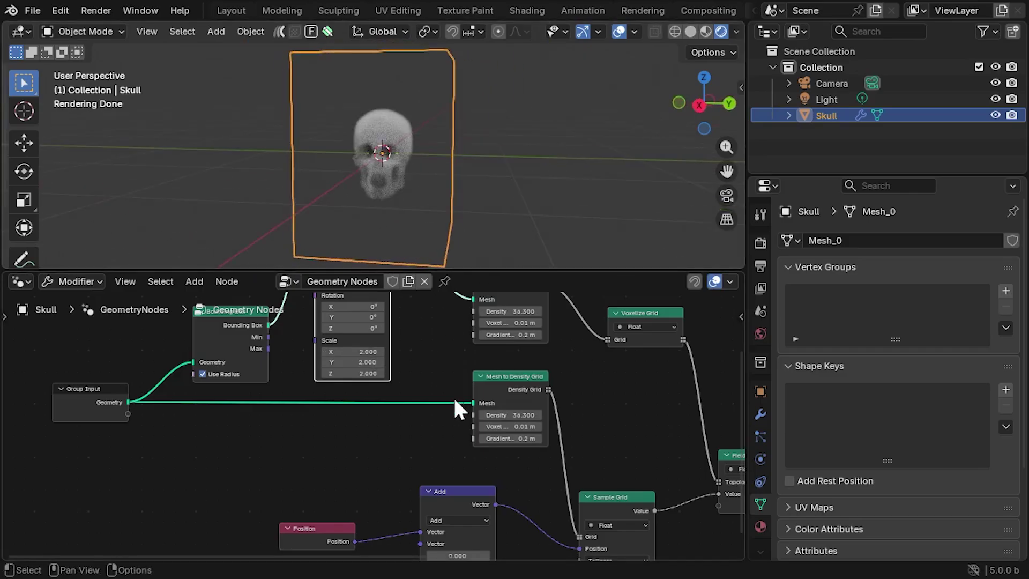
# Step: Try a Y offset of 0.200 on the Add node and undo the offset changes
pyautogui.moveTo(419, 426); pyautogui.dragTo(406, 384, button='middle')
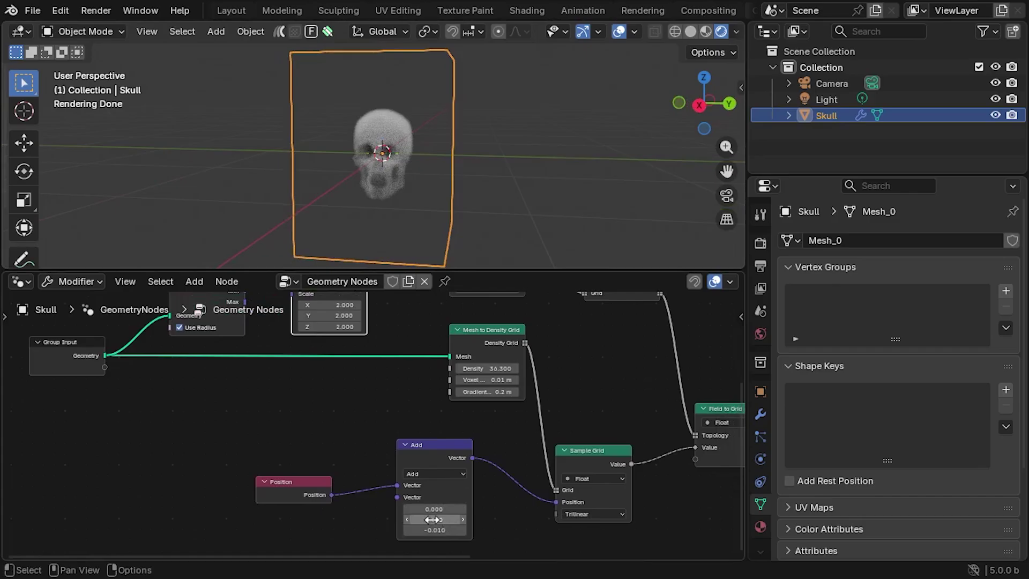
pyautogui.moveTo(432, 520); pyautogui.dragTo(455, 519)
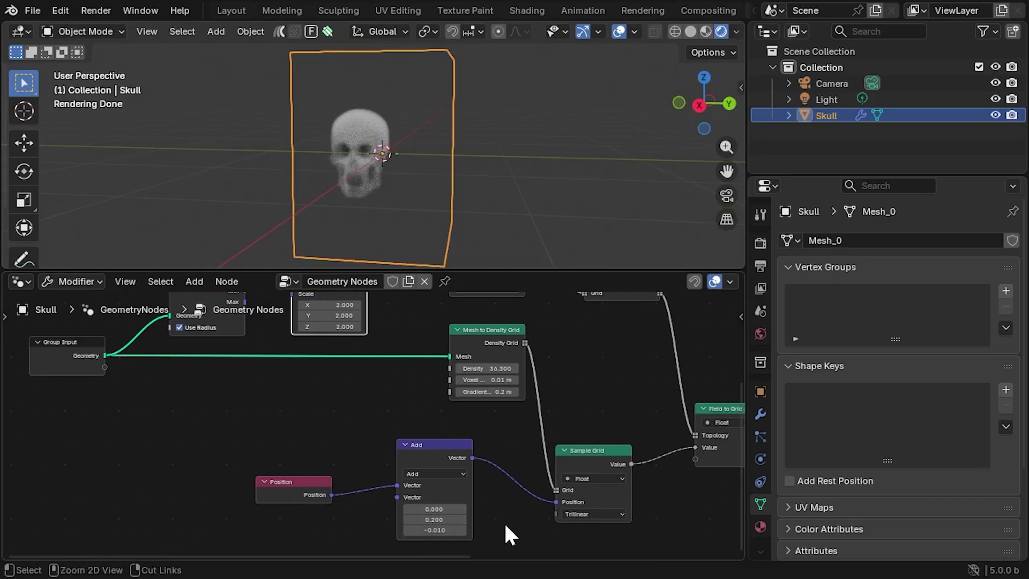
pyautogui.hotkey('ctrl', 'z')
# Step: Add a Noise Texture node below Position and connect its Color output to the Add node's second Vector input
pyautogui.scroll(-2, 374, 417)
pyautogui.moveTo(374, 417); pyautogui.dragTo(252, 439, button='middle')
pyautogui.scroll(-2, 260, 421)
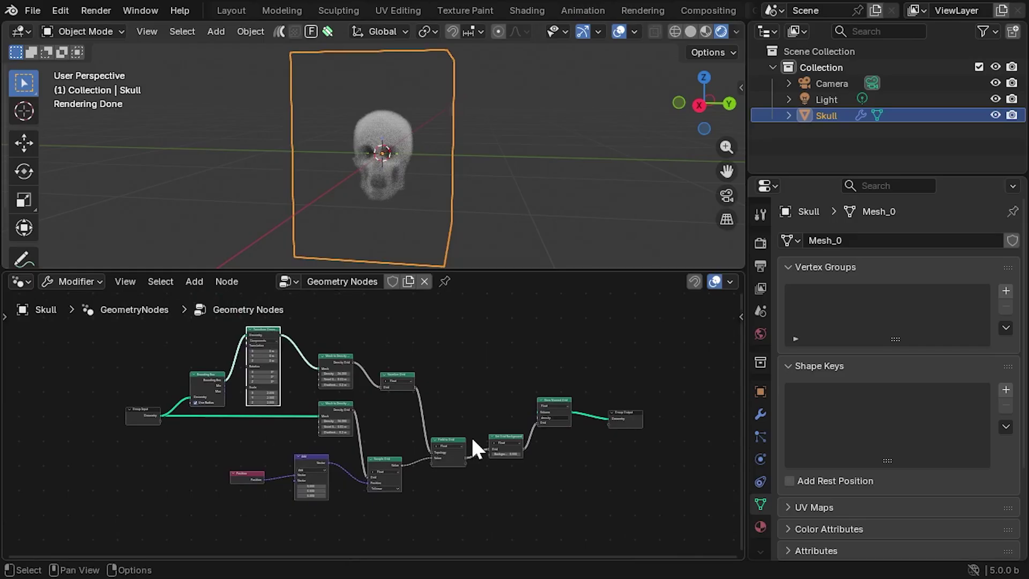
pyautogui.hscroll(-5, 364, 480)
pyautogui.scroll(4, 413, 485)
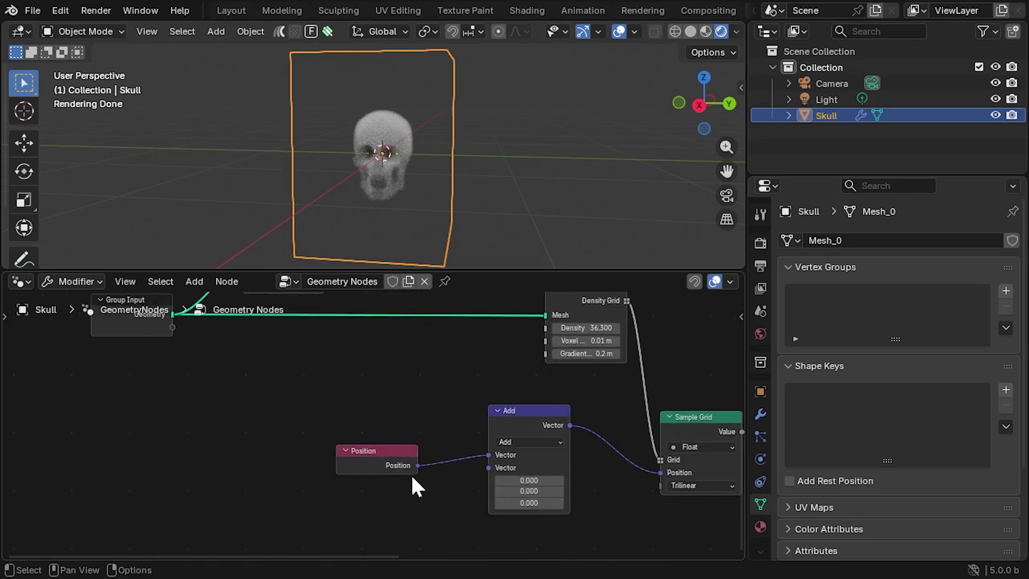
pyautogui.hscroll(6, 321, 425)
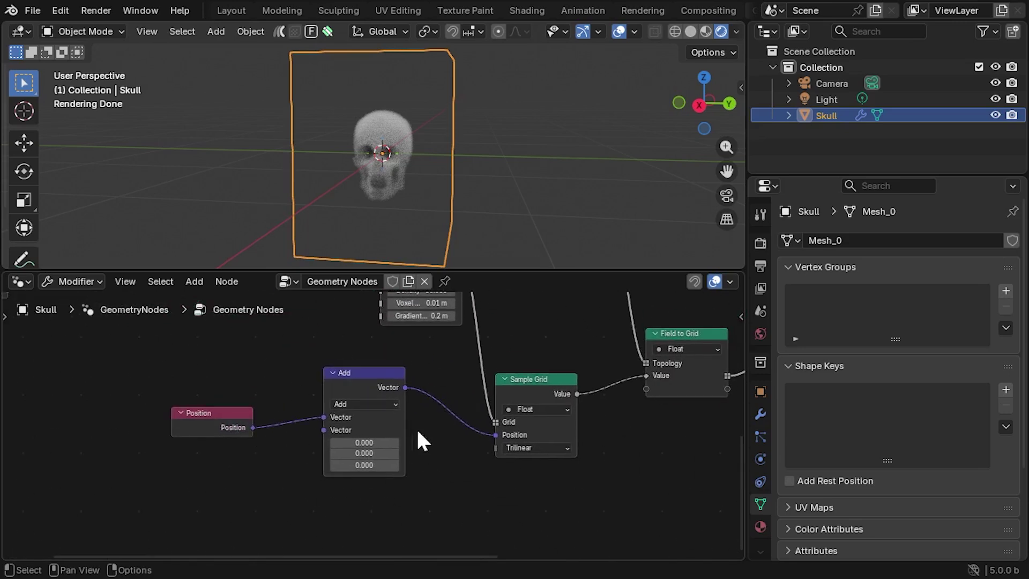
pyautogui.hscroll(-5, 309, 512)
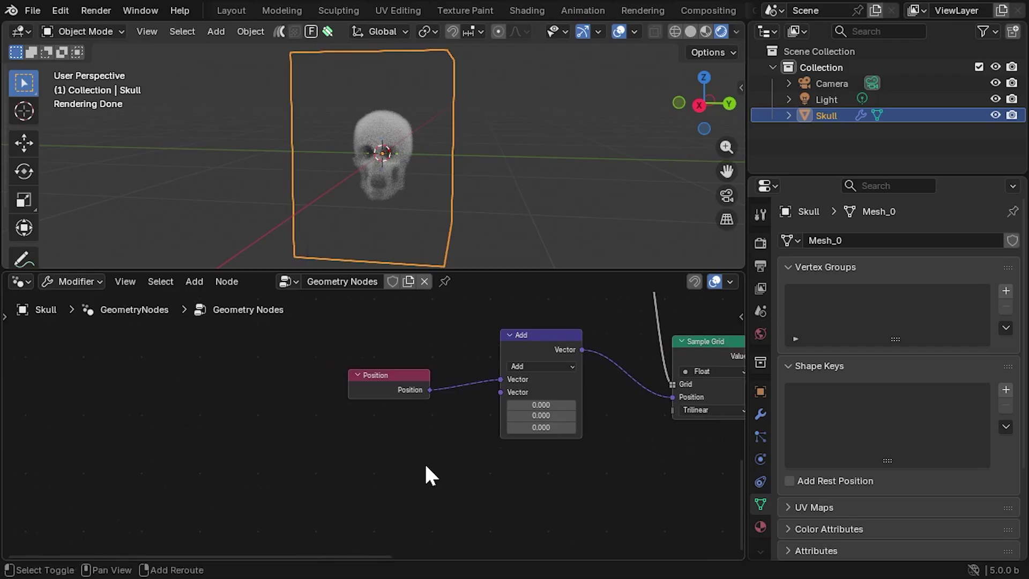
pyautogui.hotkey('shift', 'a')
pyautogui.click(349, 212)
pyautogui.write('noi')
pyautogui.press('Return')
pyautogui.click(322, 400)
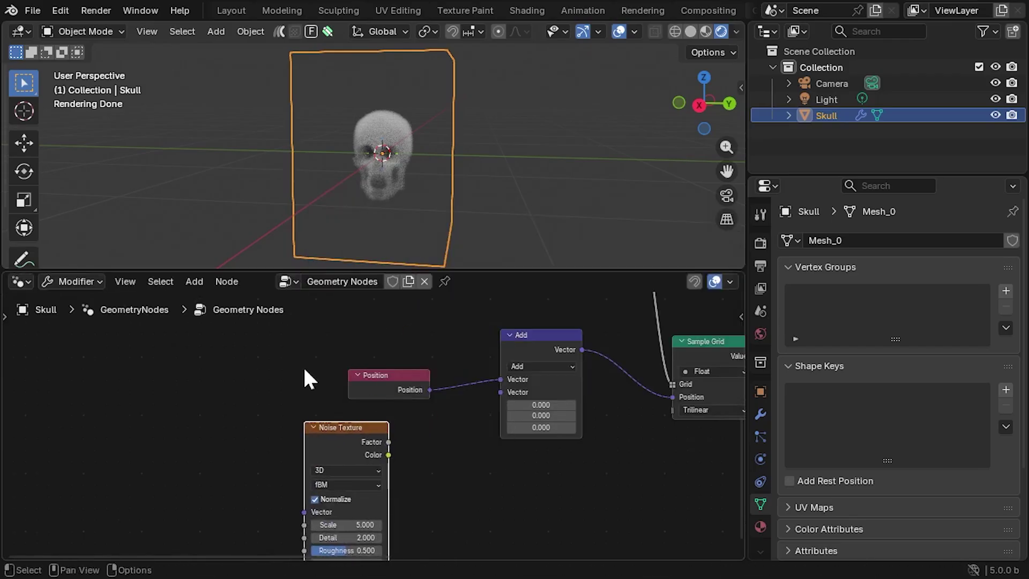
pyautogui.moveTo(389, 455); pyautogui.dragTo(402, 464)
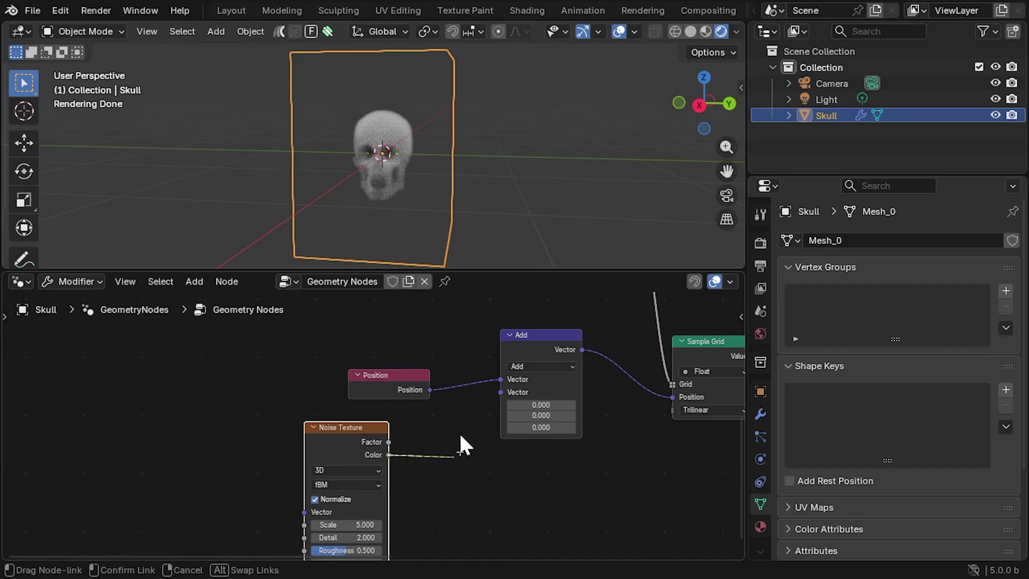
pyautogui.moveTo(462, 434); pyautogui.dragTo(493, 393)
# Step: Examine the noise-displaced volume inside its bounding box from several angles
pyautogui.moveTo(339, 223); pyautogui.dragTo(397, 186, button='middle')
pyautogui.scroll(5, 397, 185)
pyautogui.scroll(-4, 338, 231)
pyautogui.keyDown('shift'); pyautogui.moveTo(339, 231); pyautogui.dragTo(406, 138, button='middle'); pyautogui.keyUp('shift')
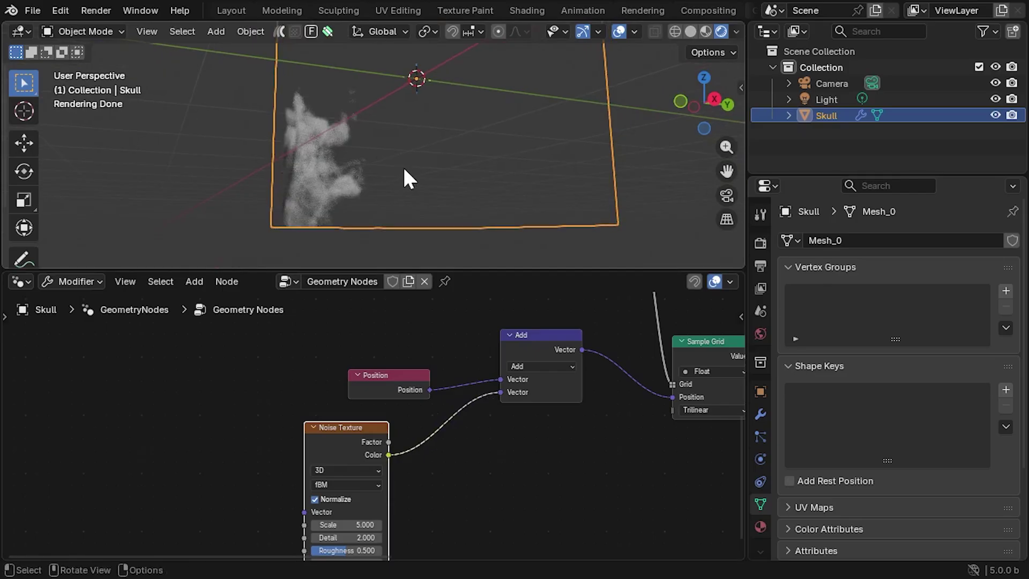
pyautogui.scroll(-3, 435, 139)
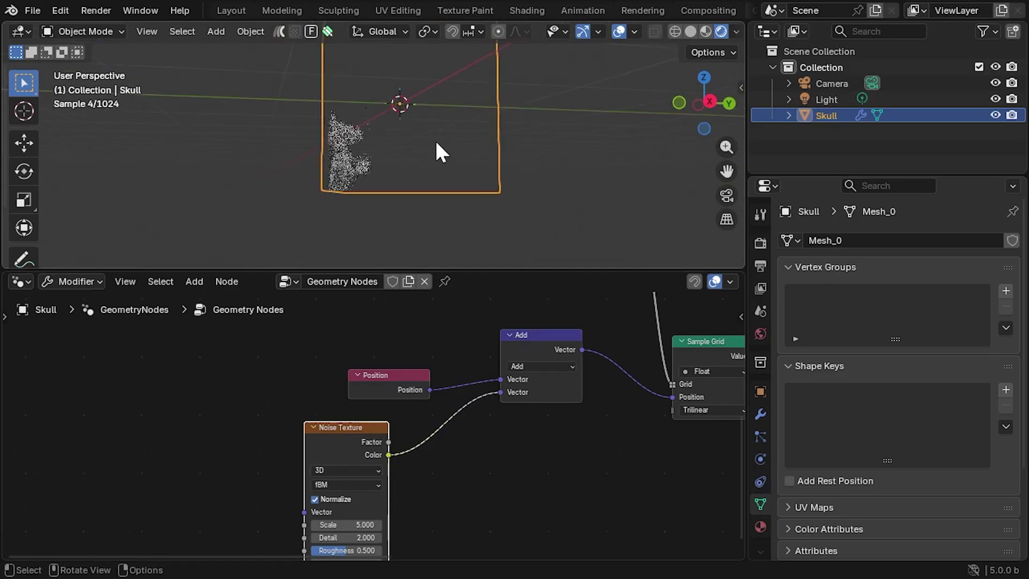
pyautogui.moveTo(435, 140); pyautogui.dragTo(420, 180, button='middle')
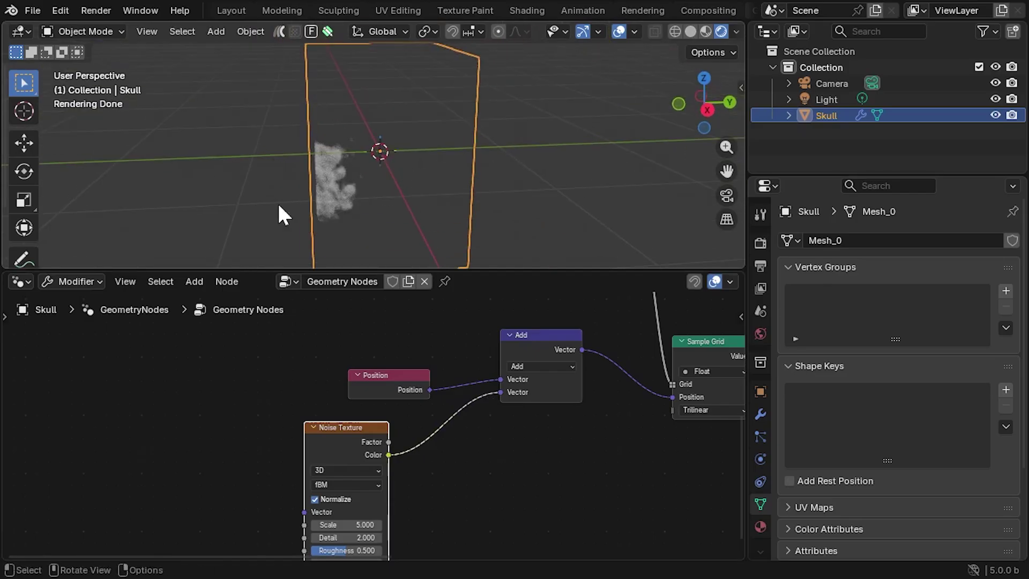
pyautogui.moveTo(309, 239); pyautogui.dragTo(424, 177, button='middle')
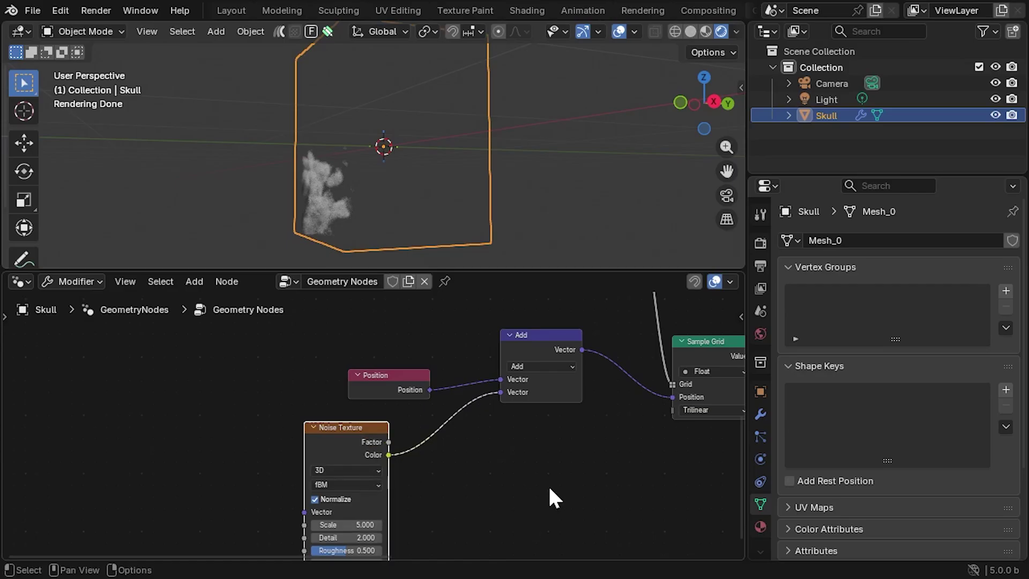
# Step: Insert a vector Map Range node between the Noise Texture's Color and the Add node, and space the two nodes out
pyautogui.scroll(-2, 548, 484)
pyautogui.moveTo(370, 414)
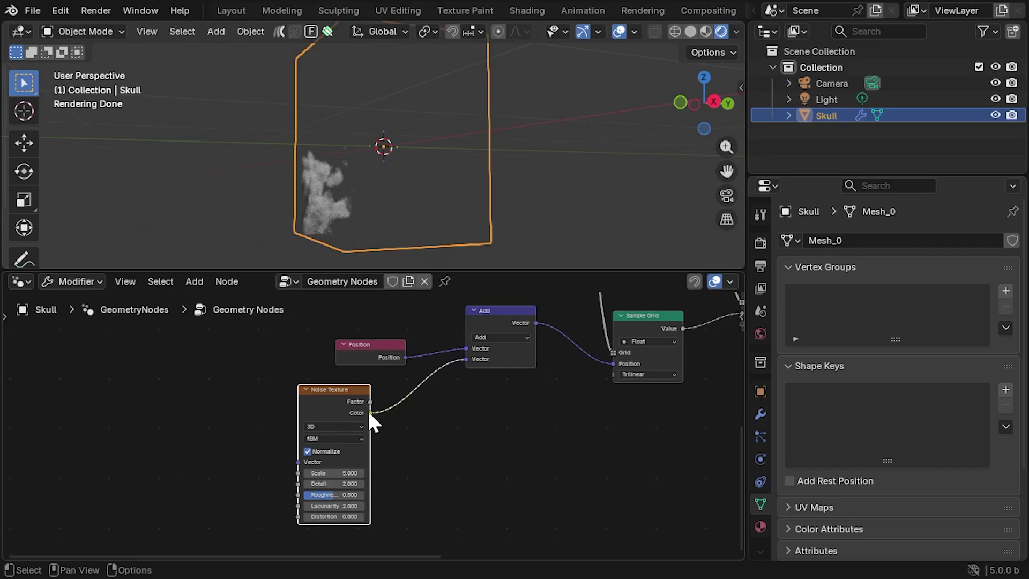
pyautogui.moveTo(369, 411); pyautogui.dragTo(417, 424)
pyautogui.write('Map')
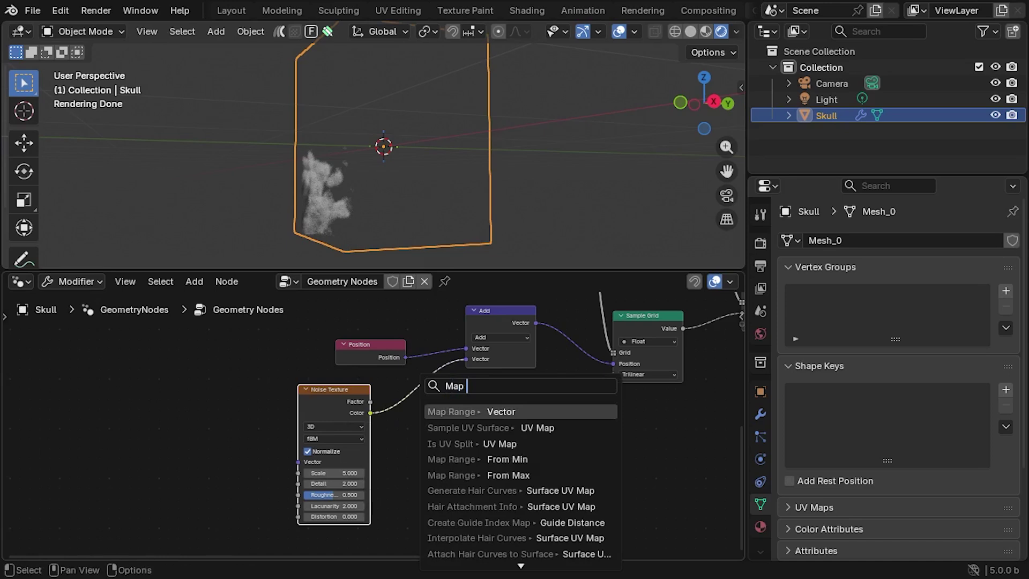
pyautogui.press('Return')
pyautogui.click(416, 423)
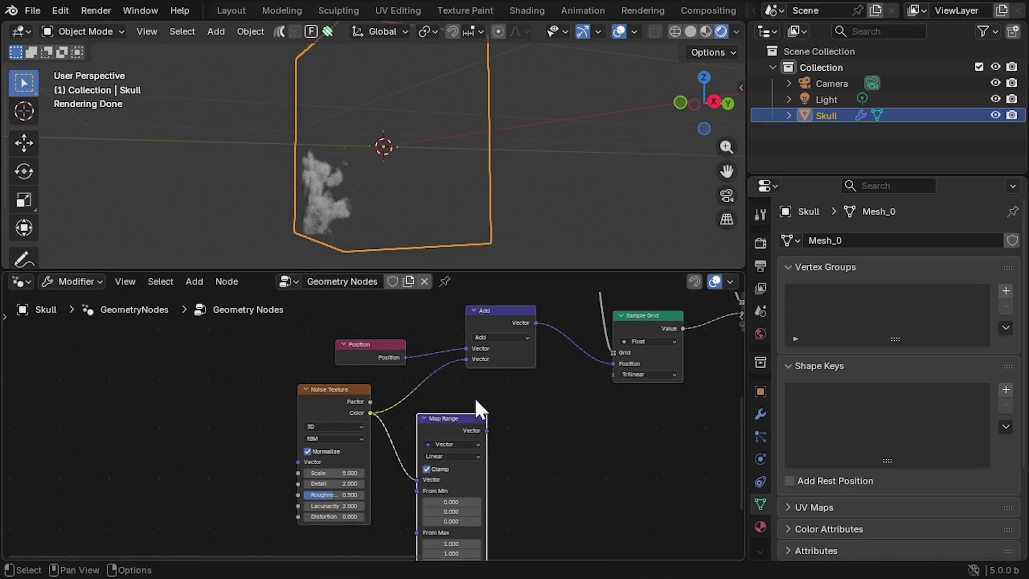
pyautogui.moveTo(485, 430); pyautogui.dragTo(465, 359)
pyautogui.moveTo(329, 391); pyautogui.dragTo(221, 402)
pyautogui.moveTo(429, 417); pyautogui.dragTo(329, 398)
# Step: Set the Map Range node's To Min to -1 on all three axes
pyautogui.scroll(6, 524, 402)
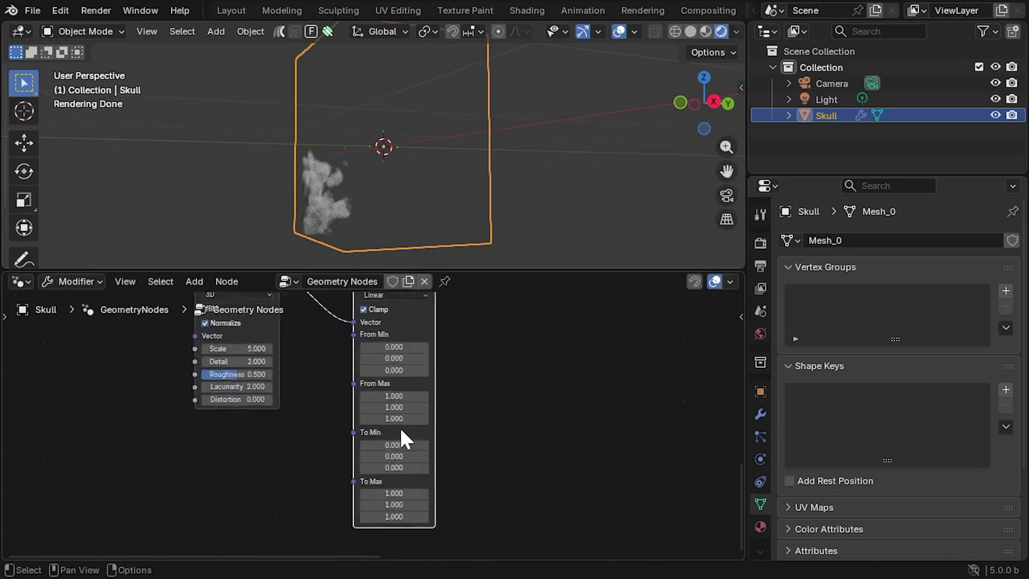
pyautogui.moveTo(363, 478); pyautogui.dragTo(367, 449)
pyautogui.write('-1')
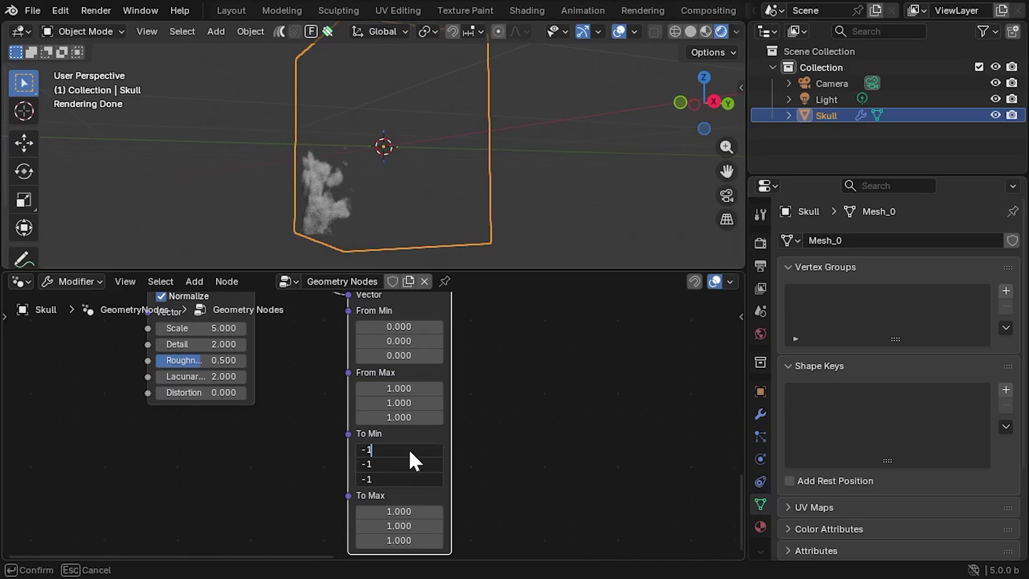
pyautogui.press('Return')
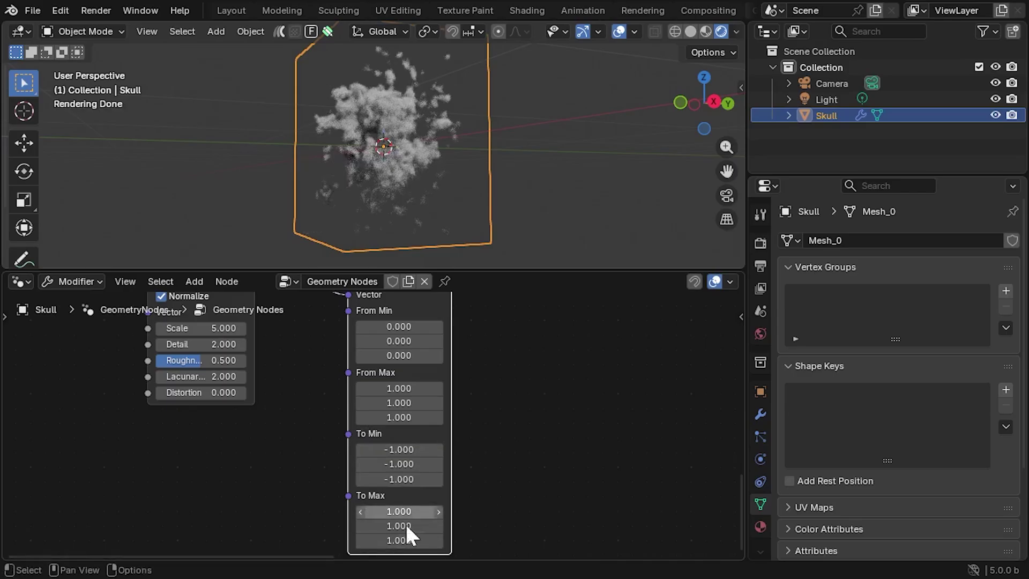
# Step: Move the Group Input, Bounding Box, Transform Geometry, Mesh to Density Grid and Voxelize Grid nodes well away from the sampling nodes
pyautogui.scroll(-1, 525, 386)
pyautogui.scroll(-4, 525, 385)
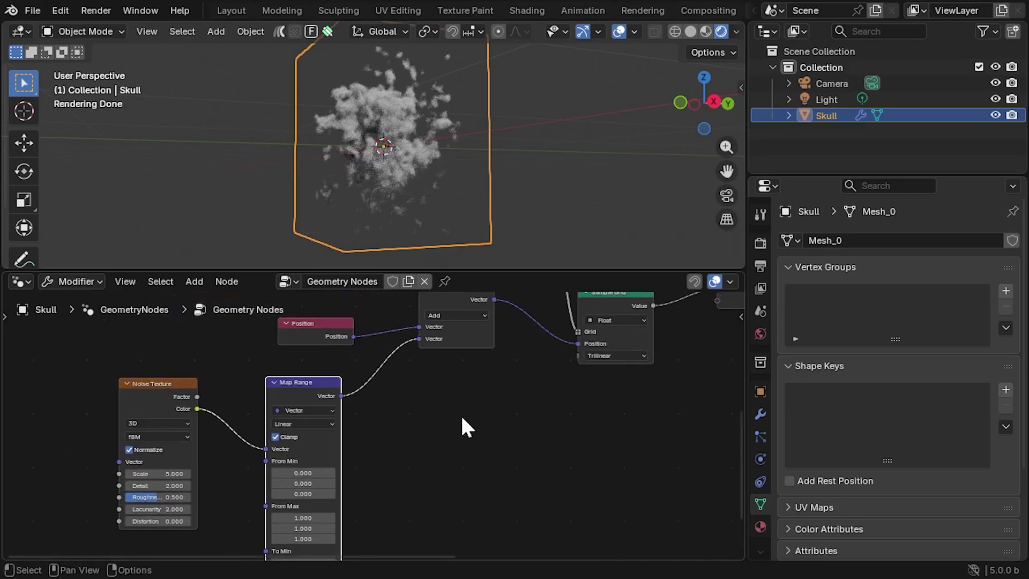
pyautogui.moveTo(490, 420); pyautogui.dragTo(415, 473, button='middle')
pyautogui.scroll(-2, 395, 494)
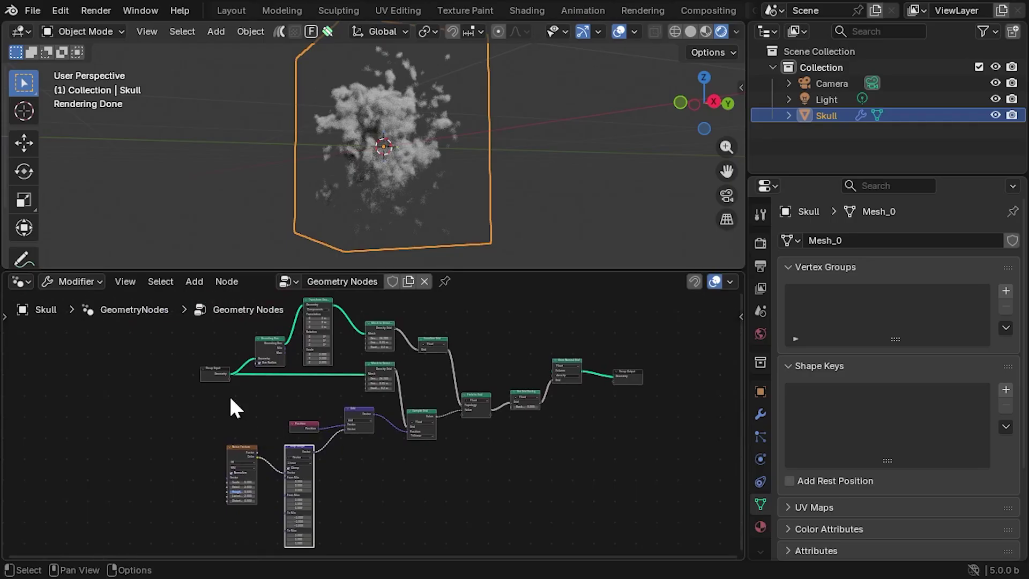
pyautogui.moveTo(236, 410); pyautogui.dragTo(246, 432, button='middle')
pyautogui.moveTo(219, 418); pyautogui.dragTo(475, 342)
pyautogui.press('g')
pyautogui.click(181, 473)
# Step: Move the Noise Texture and Map Range nodes beneath the Group Input chain and shift Position farther from the Add node
pyautogui.moveTo(170, 415); pyautogui.dragTo(382, 349, button='middle')
pyautogui.moveTo(390, 420); pyautogui.dragTo(563, 477)
pyautogui.press('g')
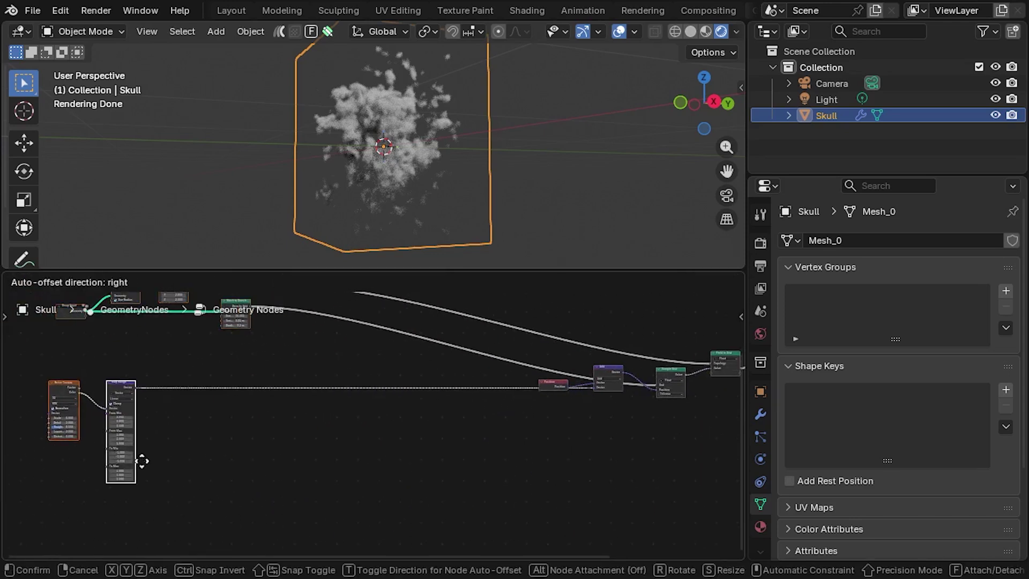
pyautogui.click(153, 465)
pyautogui.moveTo(558, 389); pyautogui.dragTo(535, 382)
pyautogui.scroll(-2, 375, 404)
pyautogui.moveTo(368, 429); pyautogui.dragTo(382, 434, button='middle')
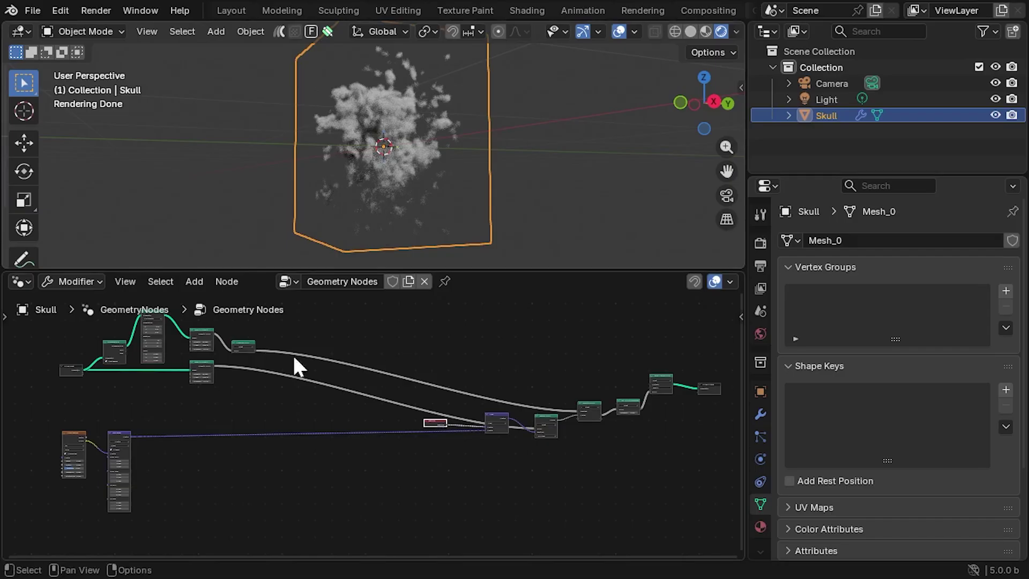
# Step: Add a second Field to Grid node with its Topology fed by Voxelize Grid, placed in the gap beyond Map Range
pyautogui.moveTo(239, 384); pyautogui.dragTo(234, 407, button='middle')
pyautogui.scroll(4, 348, 488)
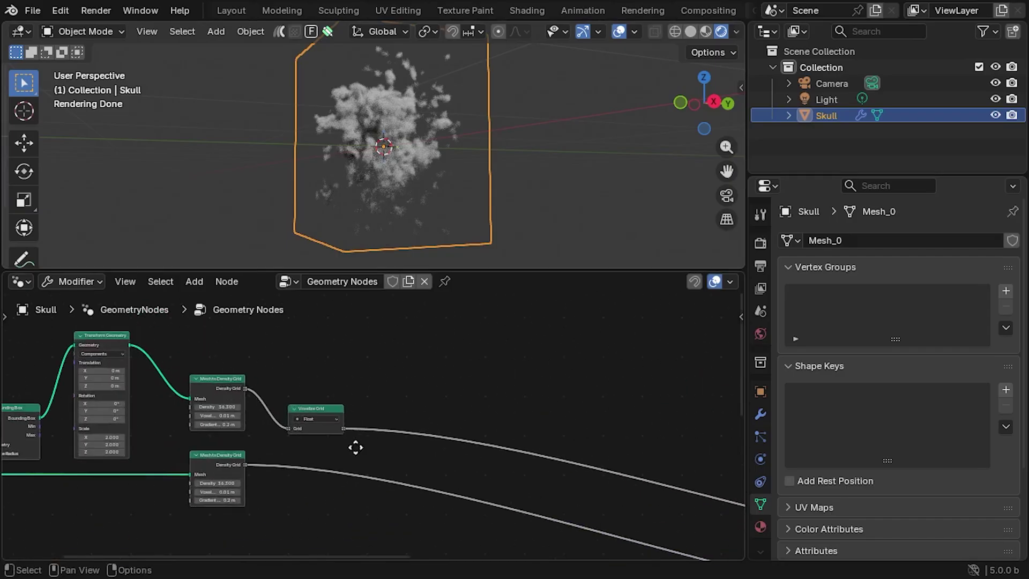
pyautogui.scroll(1, 354, 375)
pyautogui.scroll(-3, 380, 414)
pyautogui.moveTo(444, 524); pyautogui.dragTo(398, 387, button='middle')
pyautogui.moveTo(365, 334); pyautogui.dragTo(448, 386)
pyautogui.write('field to')
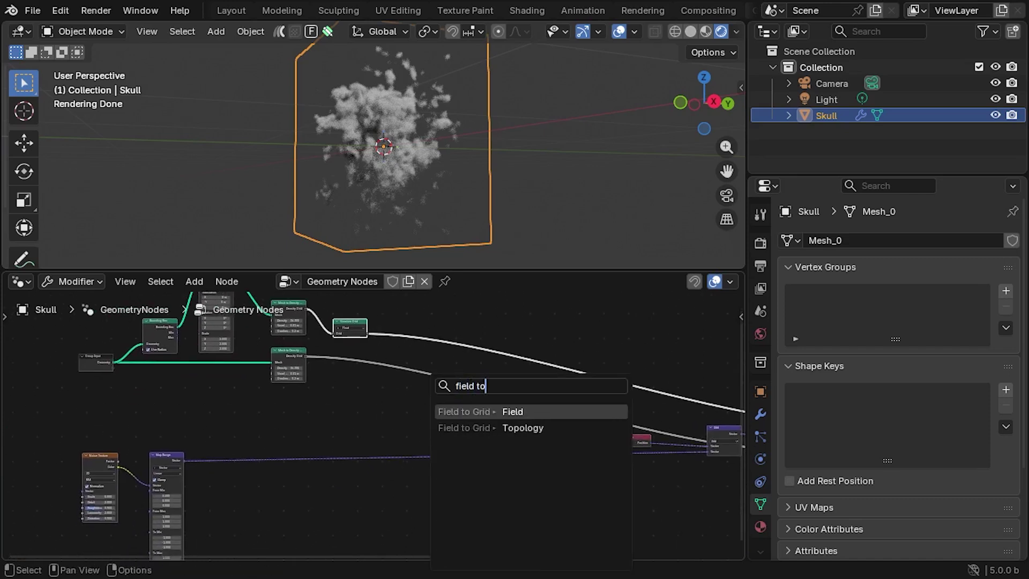
pyautogui.press('Down')
pyautogui.press('Return')
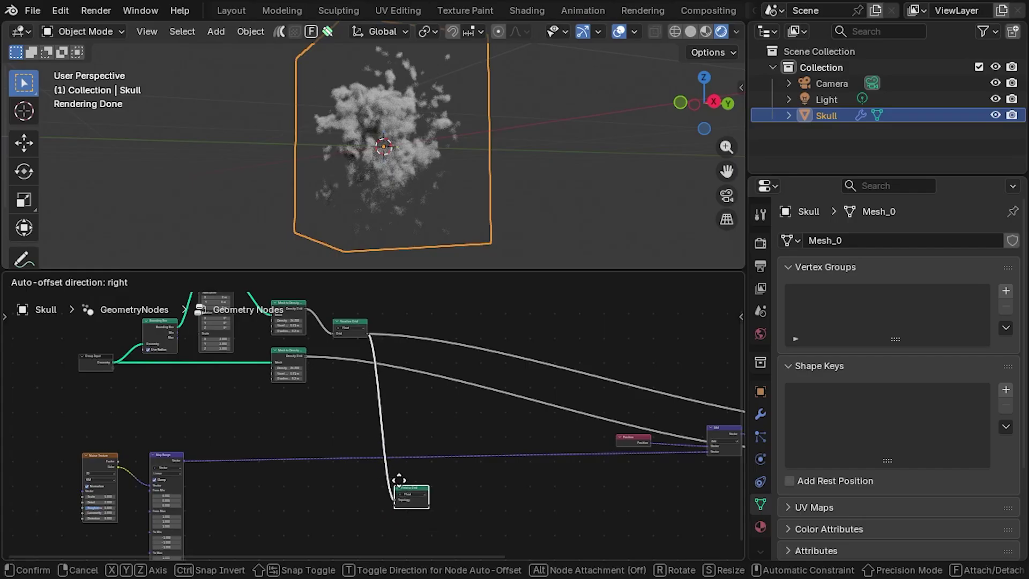
pyautogui.click(405, 491)
pyautogui.scroll(2, 333, 504)
pyautogui.moveTo(333, 504); pyautogui.dragTo(477, 404, button='middle')
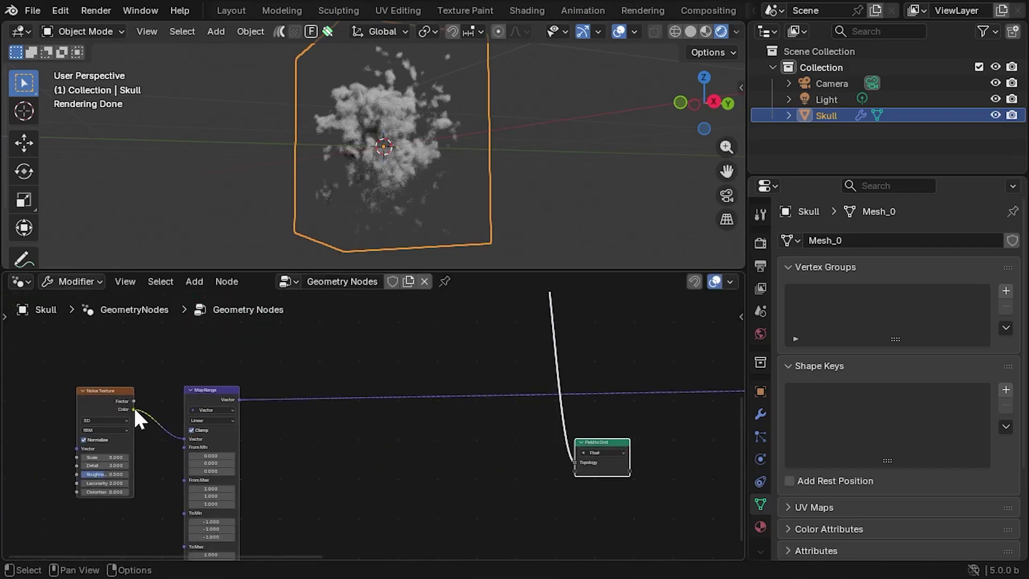
# Step: Feed the Noise Texture's Color into the second Field to Grid node and add a Grid Curl node after it
pyautogui.moveTo(134, 410); pyautogui.dragTo(601, 479)
pyautogui.moveTo(602, 479); pyautogui.dragTo(271, 429, button='middle')
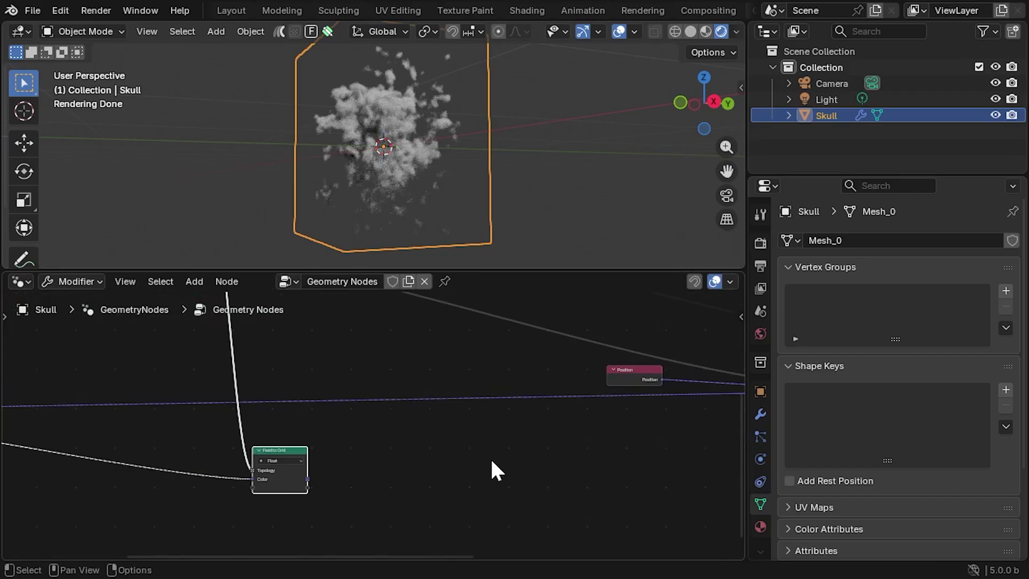
pyautogui.moveTo(492, 462); pyautogui.dragTo(292, 480, button='middle')
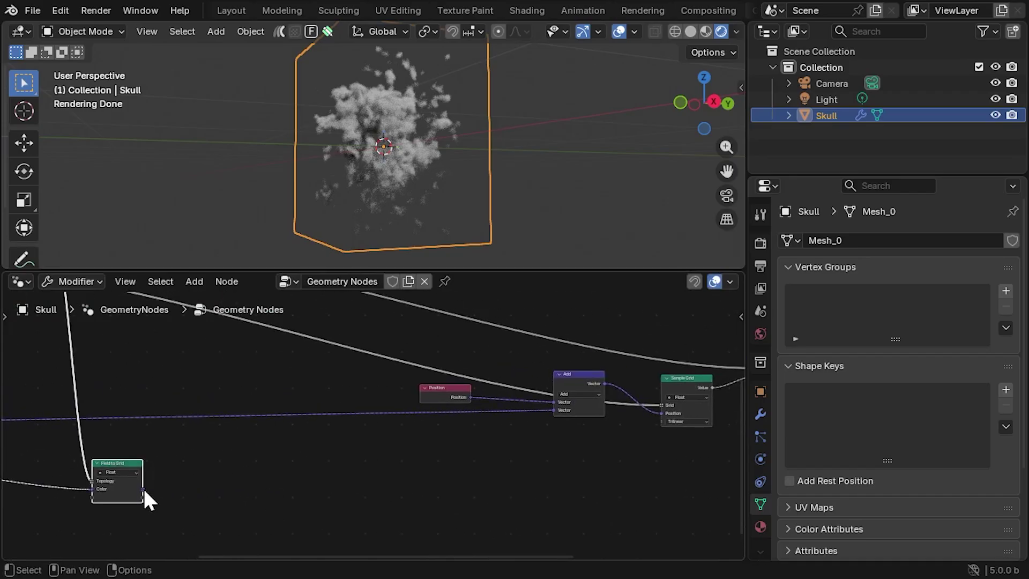
pyautogui.moveTo(143, 487); pyautogui.dragTo(225, 385)
pyautogui.write('curl')
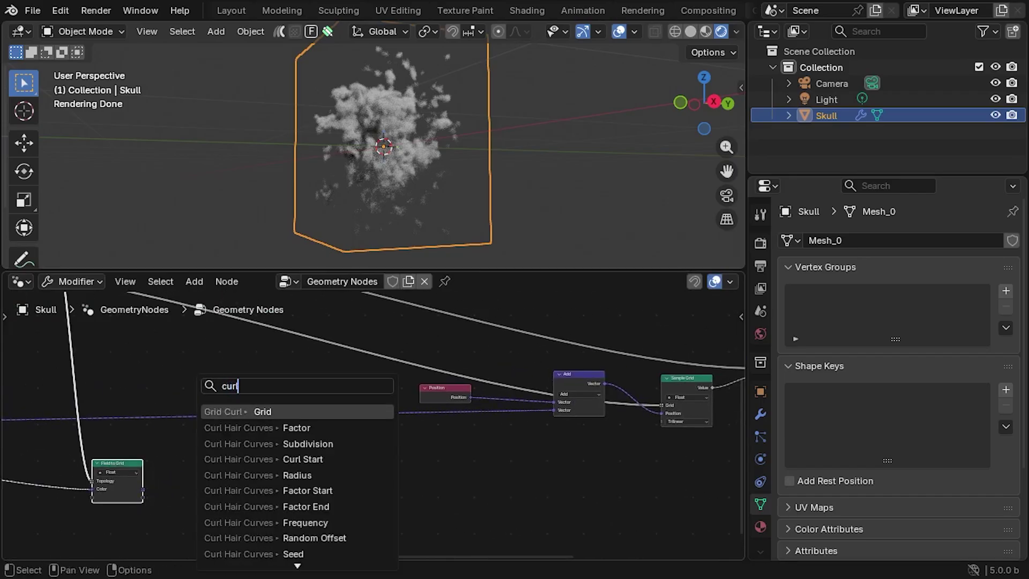
pyautogui.press('Return')
pyautogui.click(192, 474)
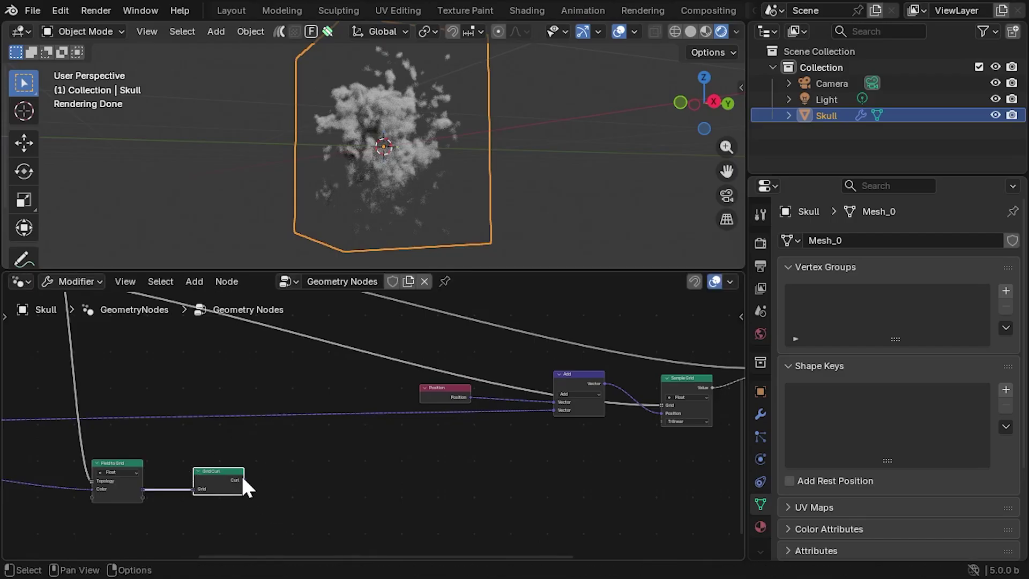
# Step: Add a Sample Grid node fed by Grid Curl's Curl and connect its Value to the Add node's second Vector input
pyautogui.moveTo(242, 479); pyautogui.dragTo(343, 386)
pyautogui.write('sample')
pyautogui.press('Return')
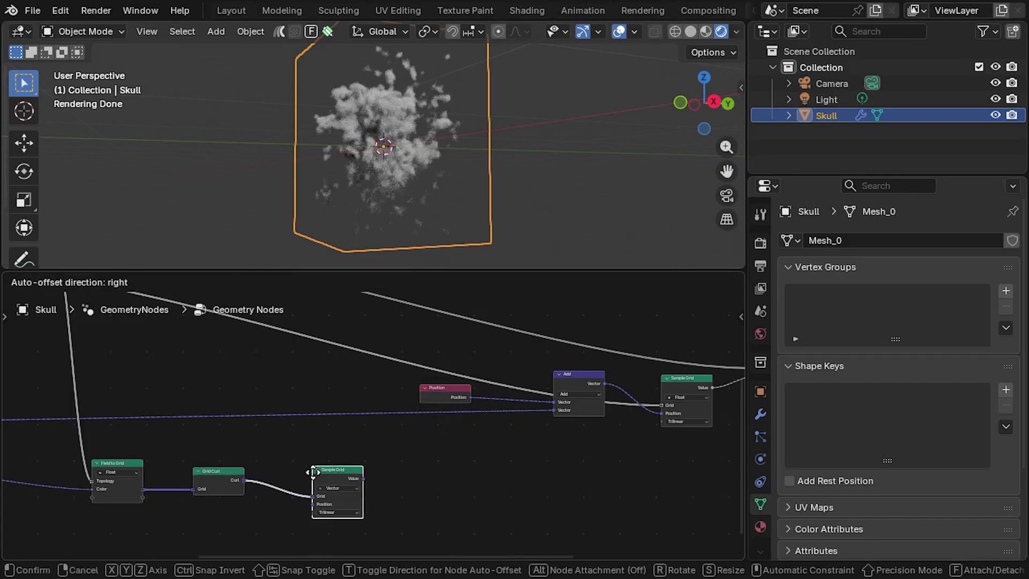
pyautogui.click(292, 474)
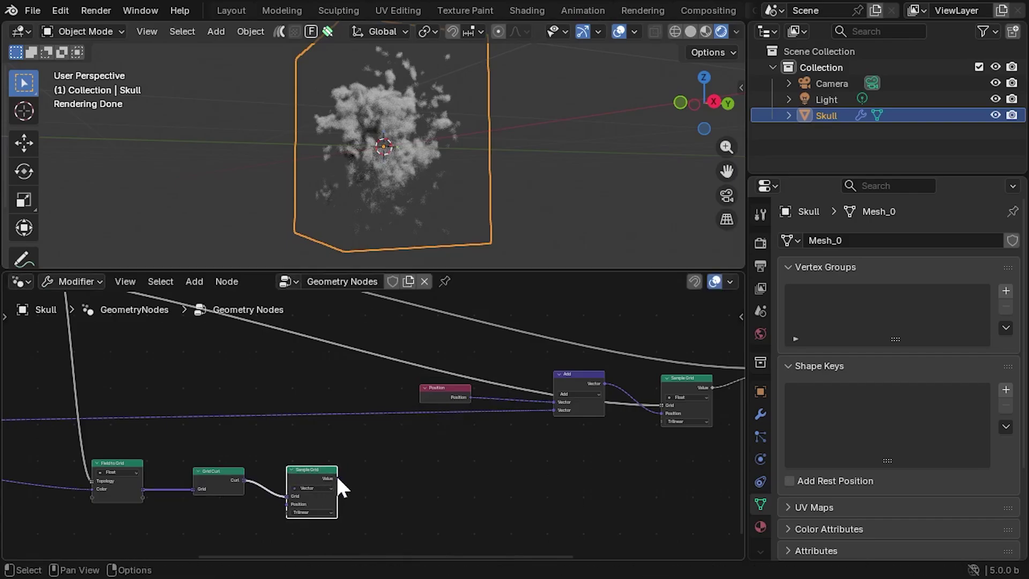
pyautogui.moveTo(337, 478); pyautogui.dragTo(559, 412)
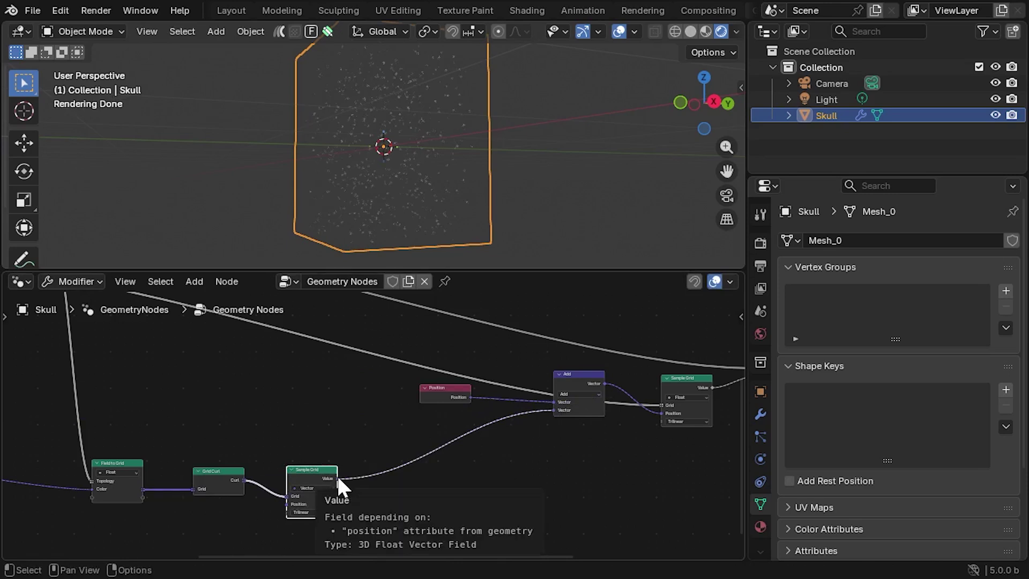
# Step: Insert a Normalize vector math node between the curl's Sample Grid and the Add node
pyautogui.moveTo(337, 478); pyautogui.dragTo(412, 497)
pyautogui.write('nor')
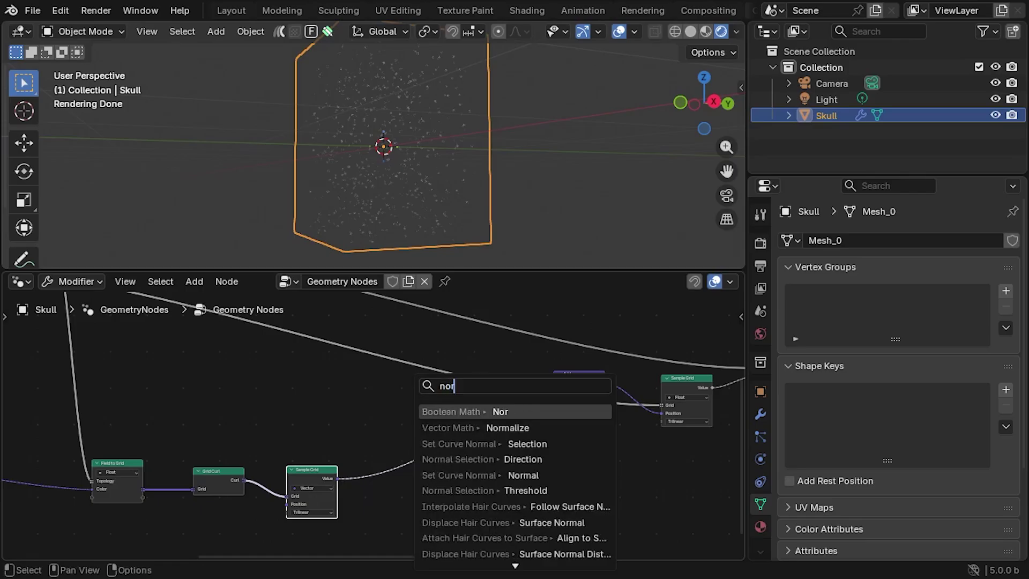
pyautogui.write('mal')
pyautogui.press('Return')
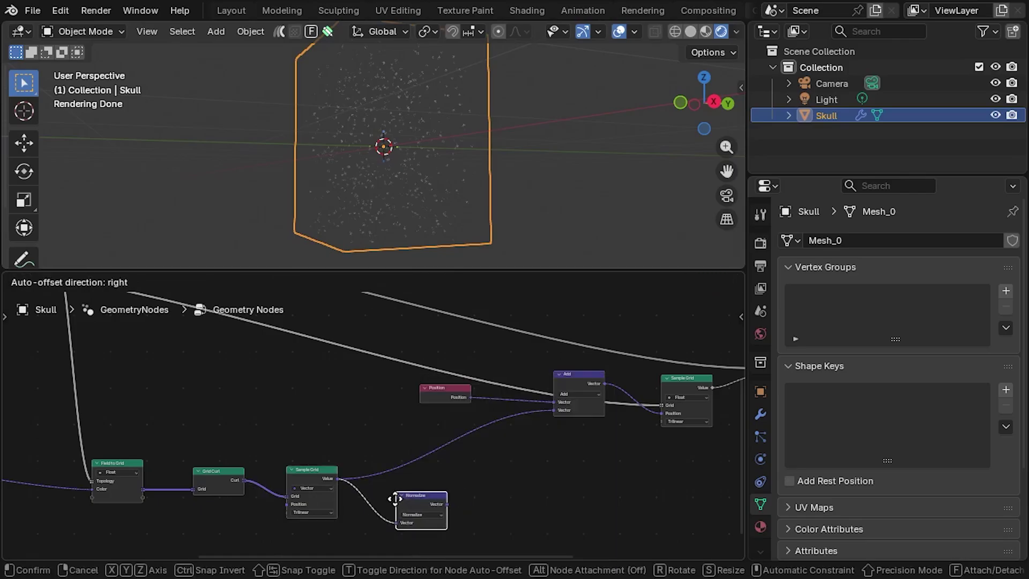
pyautogui.click(437, 510)
# Step: Insert a Scale vector math node between Normalize and Add, placed just below the Position node
pyautogui.moveTo(435, 505); pyautogui.dragTo(526, 486)
pyautogui.write('scale')
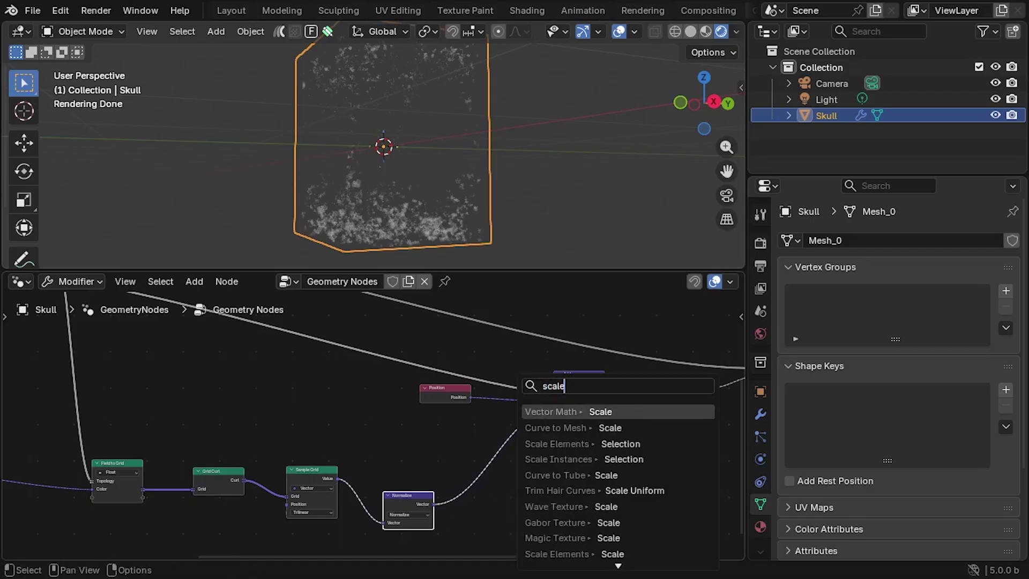
pyautogui.press('Return')
pyautogui.click(458, 483)
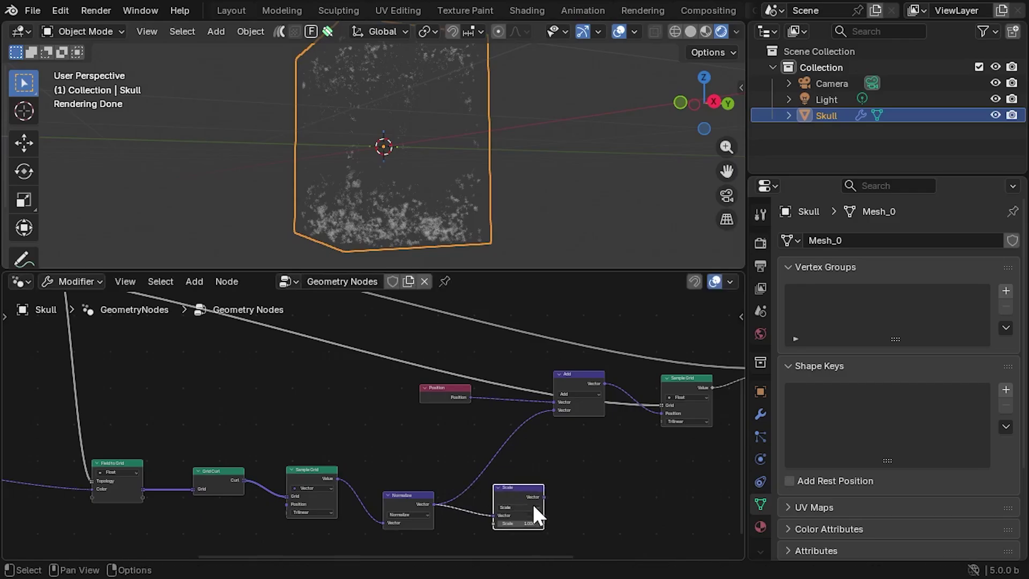
pyautogui.moveTo(542, 496); pyautogui.dragTo(551, 409)
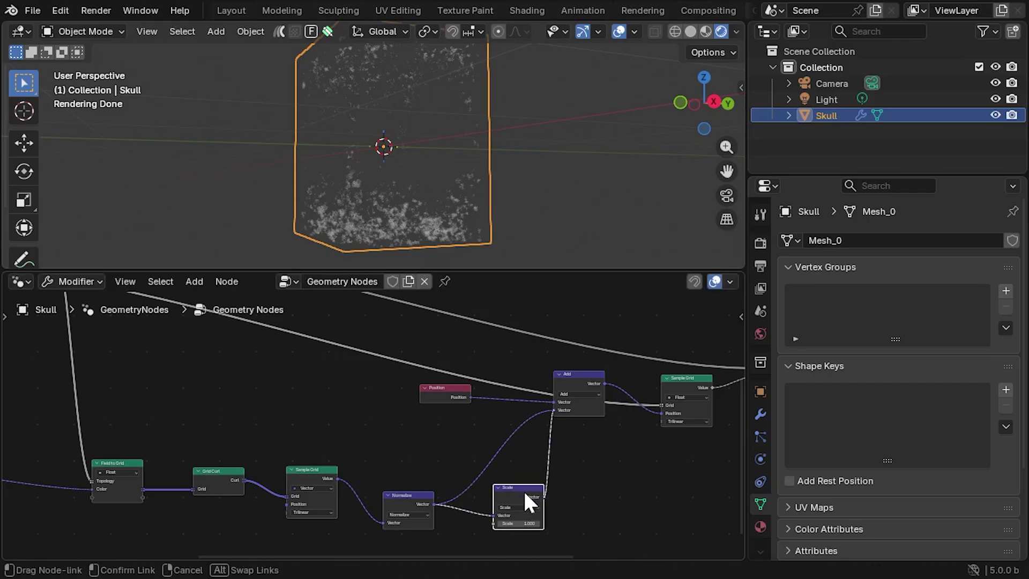
pyautogui.moveTo(523, 490); pyautogui.dragTo(496, 455)
# Step: Set the Scale factor of the normalized curl vector to 0.05
pyautogui.click(497, 470)
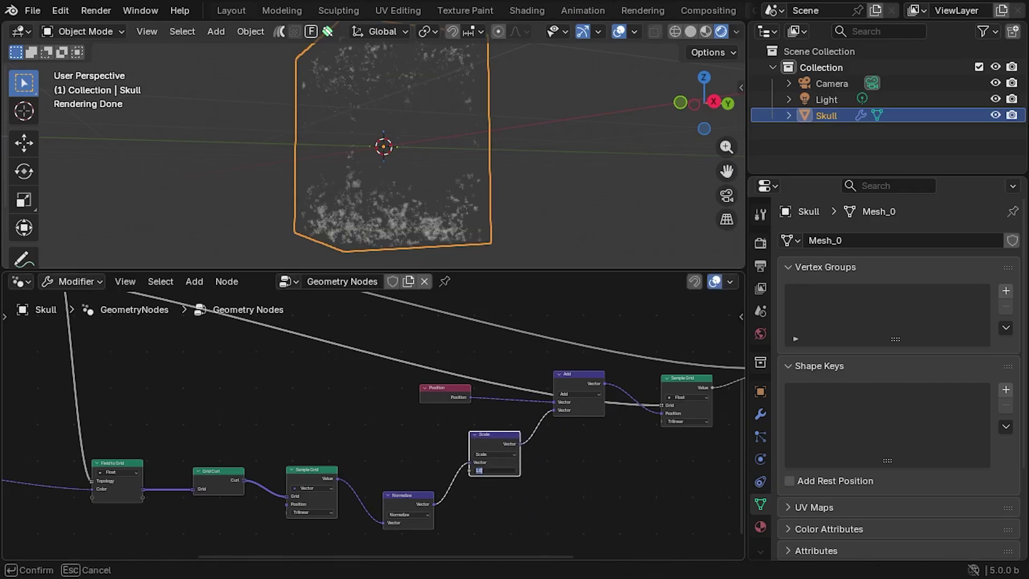
pyautogui.press('BackSpace')
pyautogui.write('.05')
pyautogui.press('Return')
pyautogui.scroll(2, 441, 467)
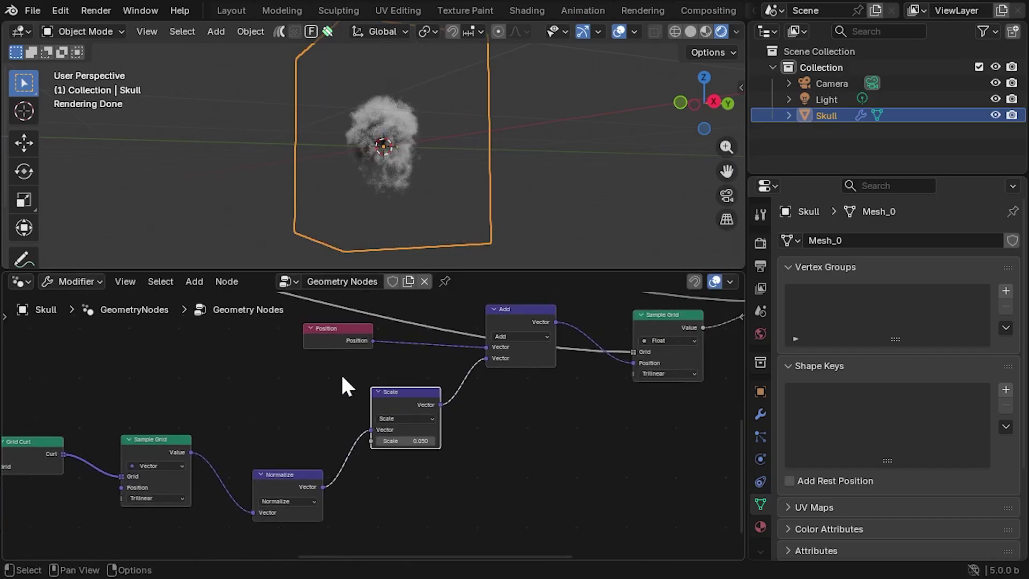
# Step: Change the Add node's operation to Subtract and inspect the displaced skull cloud up close
pyautogui.scroll(-1, 375, 370)
pyautogui.click(521, 337)
pyautogui.click(523, 344)
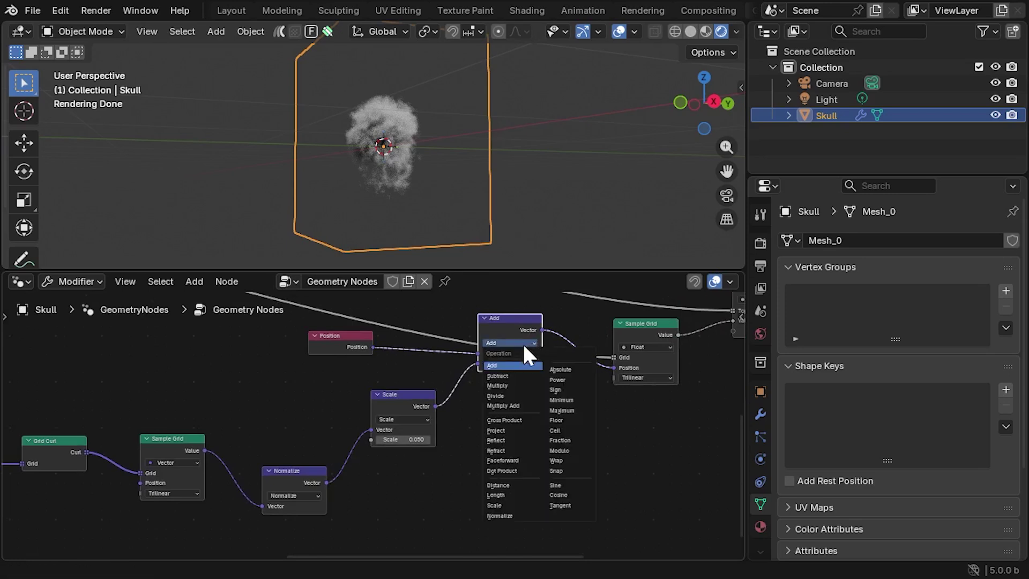
pyautogui.click(517, 375)
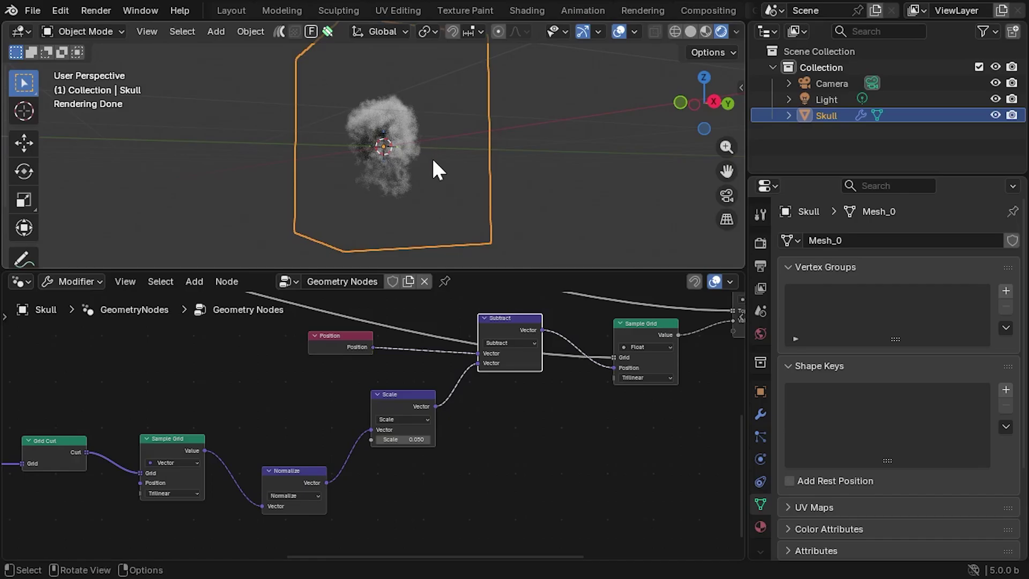
pyautogui.scroll(4, 432, 157)
pyautogui.moveTo(314, 369); pyautogui.dragTo(337, 353, button='middle')
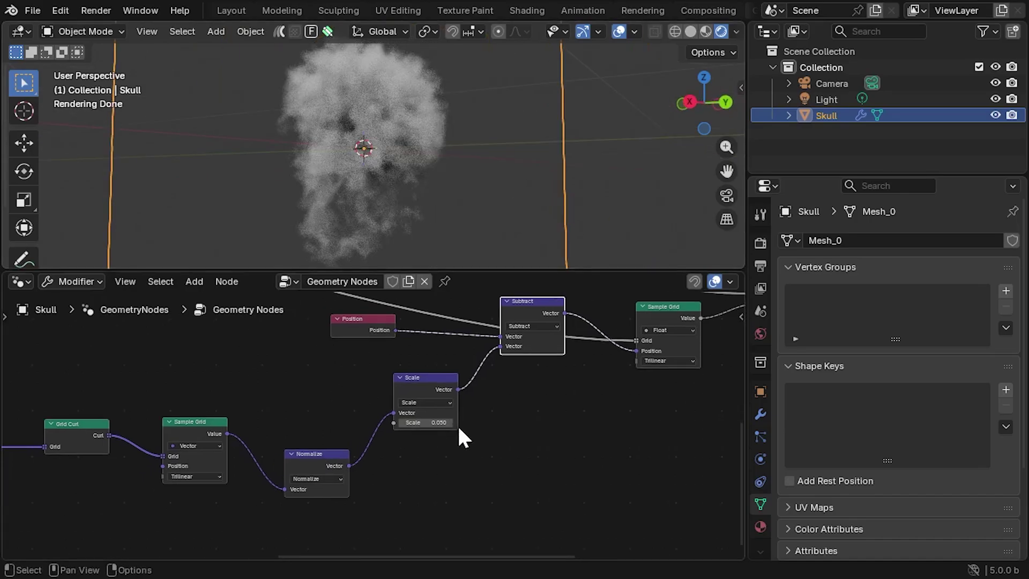
# Step: Set the Scale factor feeding the Subtract node to 0.03
pyautogui.click(424, 423)
pyautogui.write('.03')
pyautogui.press('Return')
# Step: Set the Noise Texture's Scale to 3 and its Roughness to 1
pyautogui.moveTo(106, 391); pyautogui.dragTo(411, 425, button='middle')
pyautogui.moveTo(169, 453); pyautogui.dragTo(228, 451, button='middle')
pyautogui.click(169, 407)
pyautogui.write('3')
pyautogui.press('Return')
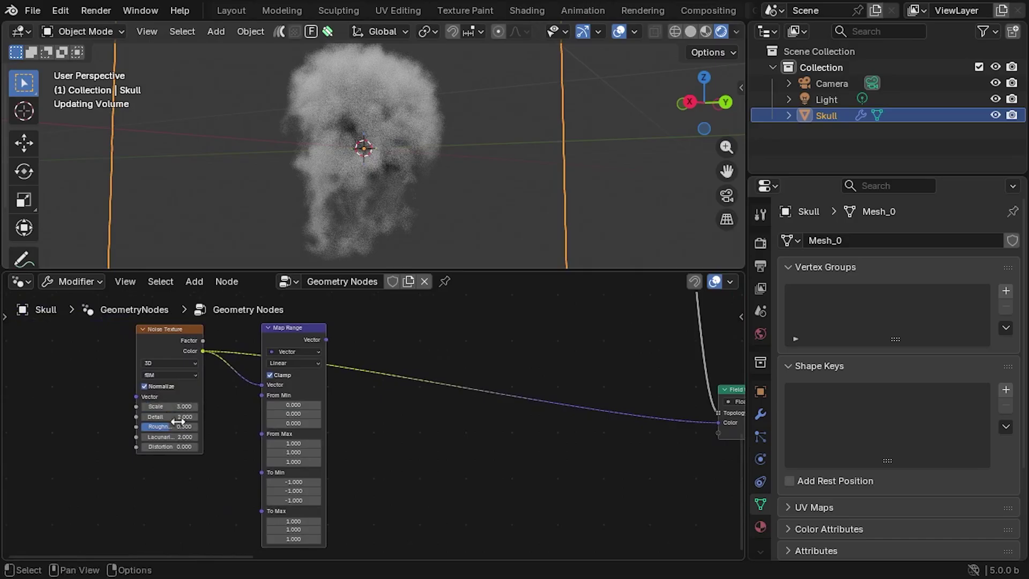
pyautogui.click(169, 426)
pyautogui.write('1')
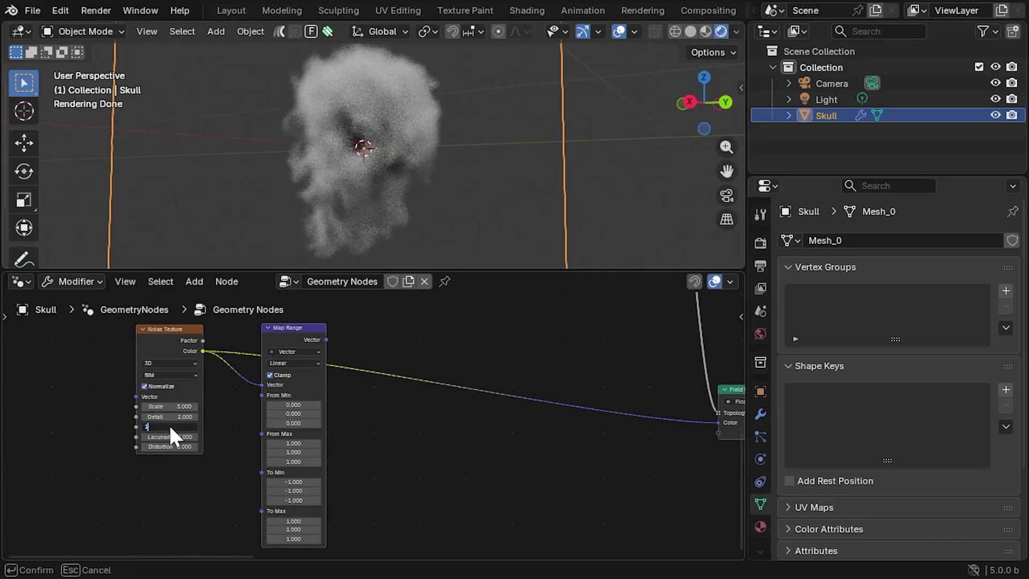
pyautogui.press('Return')
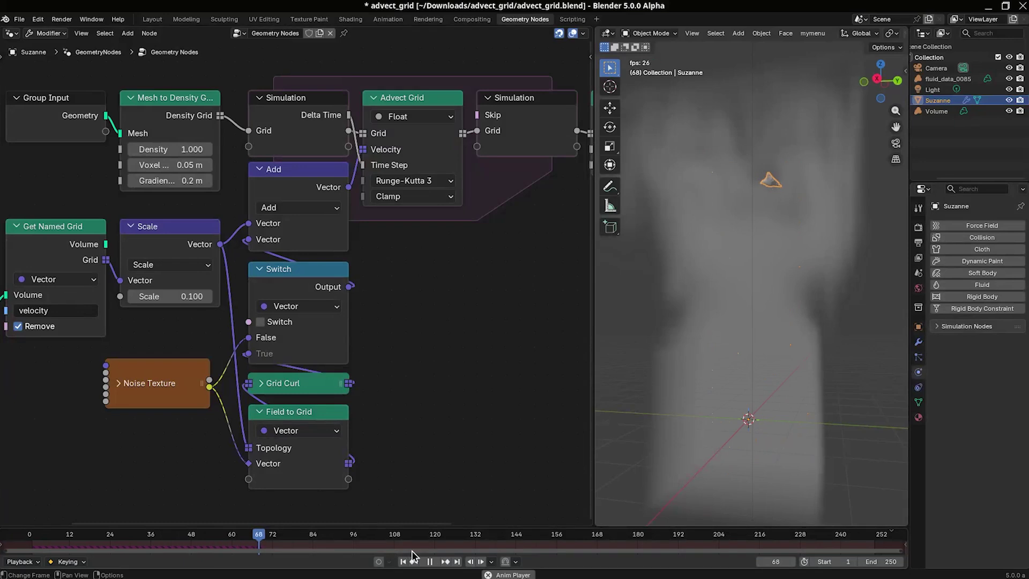
# Step: In the advect_grid file, rewind the playing simulation and toggle the Switch node to compare raw noise with Grid Curl
pyautogui.click(403, 561)
pyautogui.click(261, 321)
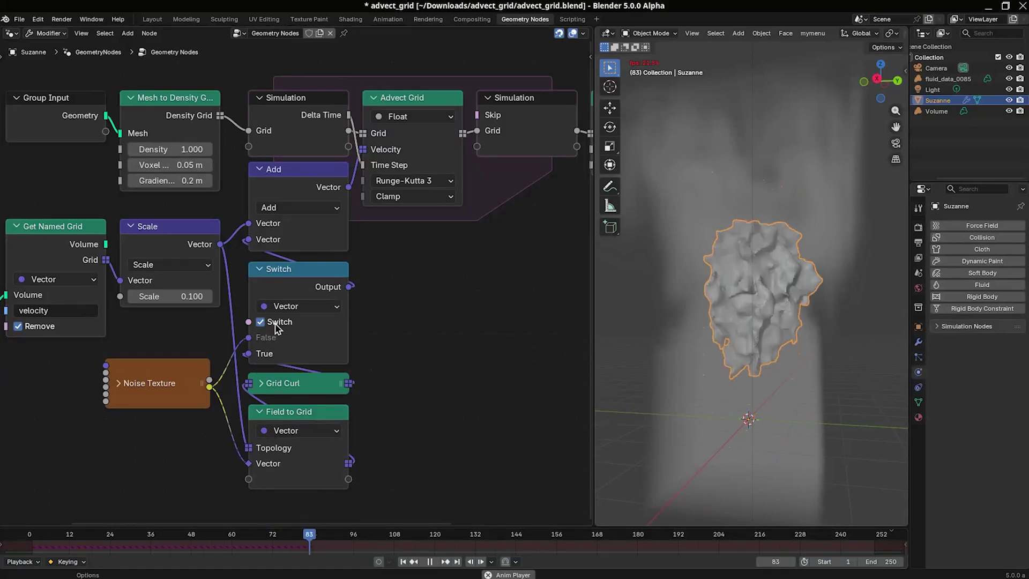
pyautogui.click(261, 321)
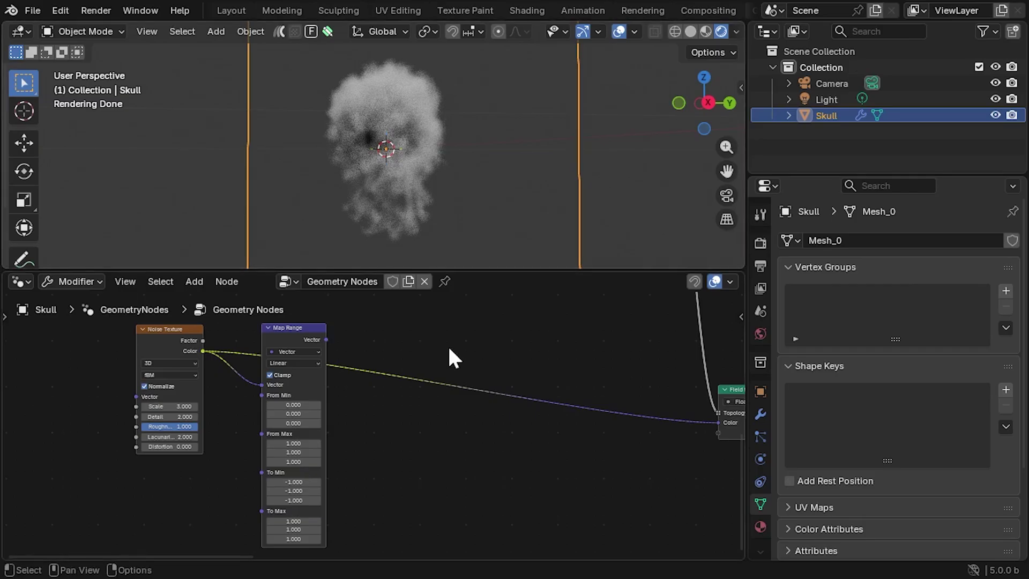
# Step: Preview the Transform Geometry output through a Viewer node and examine the enlarged bounding box around the skull cloud
pyautogui.moveTo(453, 348); pyautogui.dragTo(399, 559, button='middle')
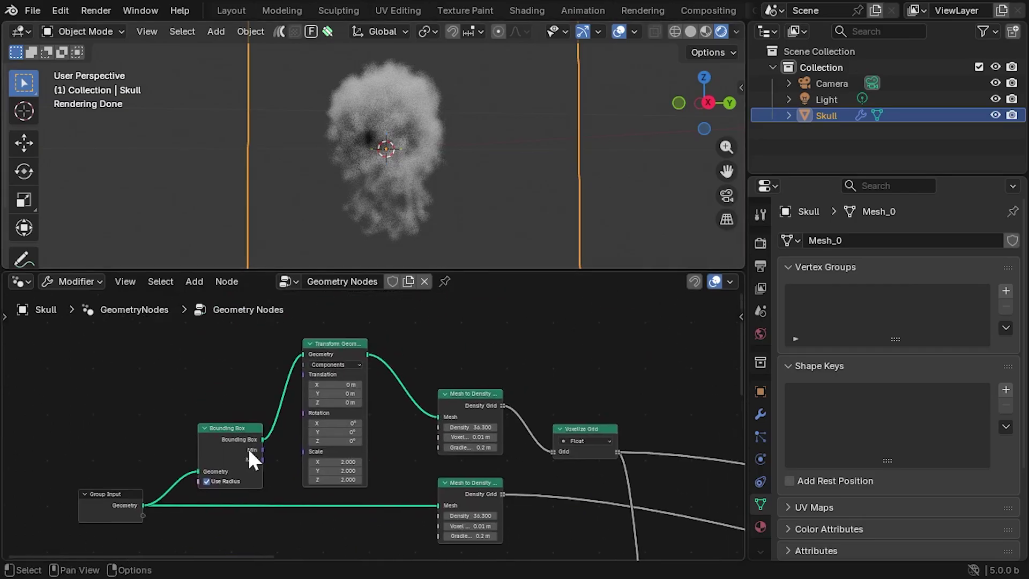
pyautogui.keyDown('ctrl'); pyautogui.keyDown('shift'); pyautogui.click(350, 346); pyautogui.keyUp('shift'); pyautogui.keyUp('ctrl')
pyautogui.scroll(-3, 417, 162)
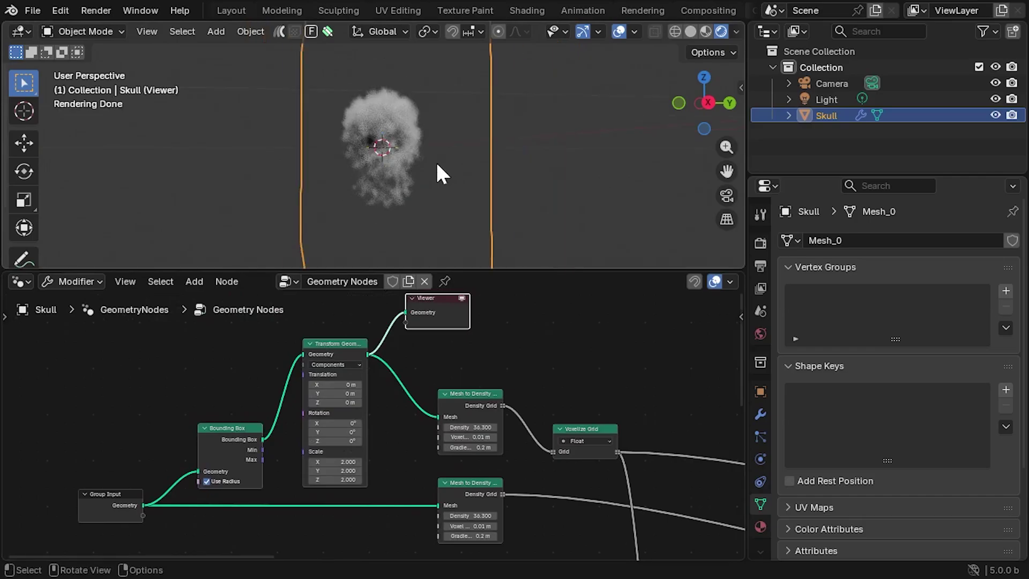
pyautogui.scroll(-1, 414, 166)
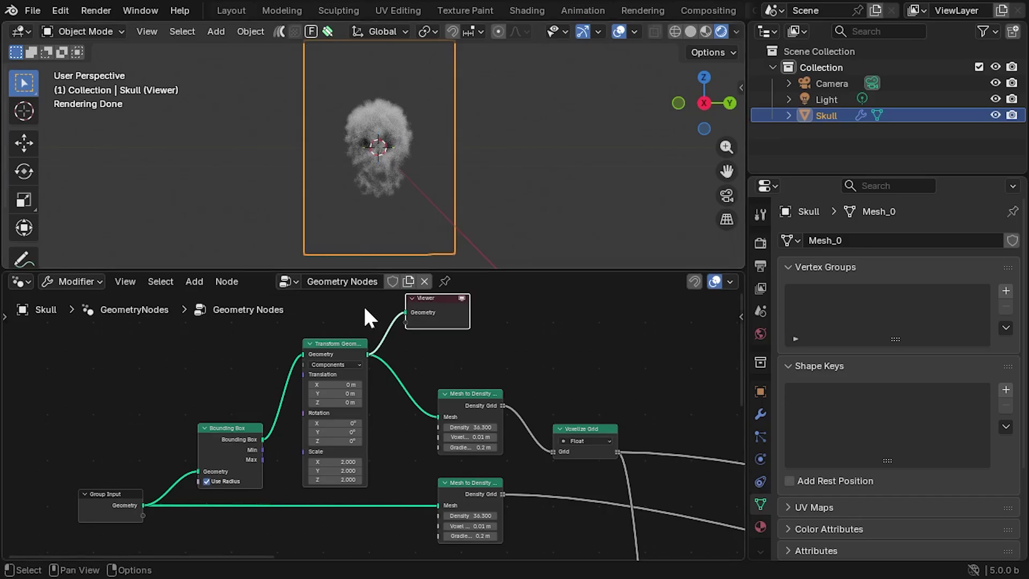
pyautogui.scroll(4, 408, 150)
pyautogui.moveTo(444, 172)
pyautogui.mouseDown(button='middle')
pyautogui.moveTo(439, 160)
pyautogui.moveTo(432, 181)
pyautogui.mouseUp(button='middle')
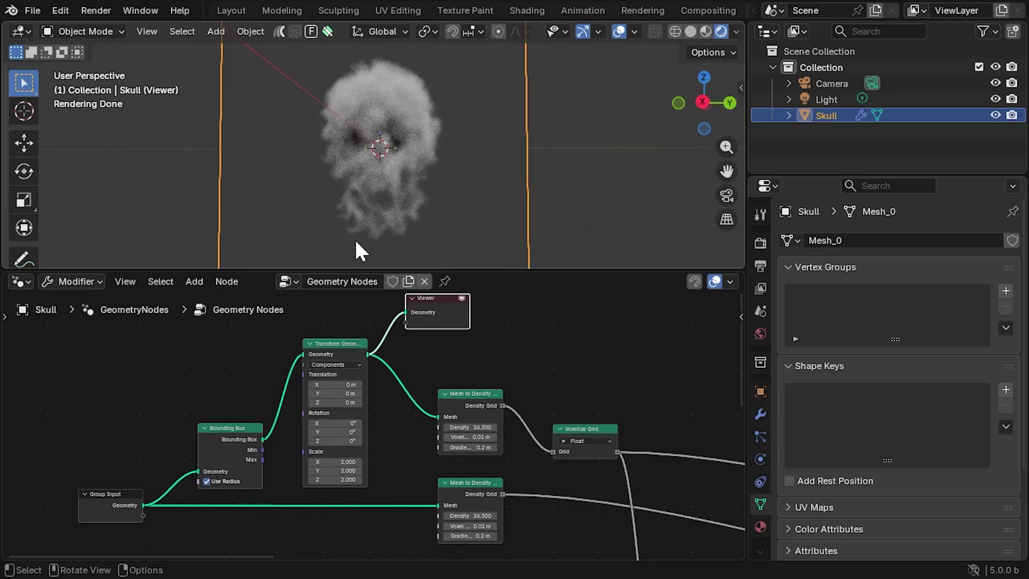
# Step: Add a Set Position node fed by the Group Input's Geometry, placed above the Bounding Box node
pyautogui.moveTo(246, 375); pyautogui.dragTo(267, 485, button='middle')
pyautogui.moveTo(231, 522); pyautogui.dragTo(316, 346)
pyautogui.write('posi')
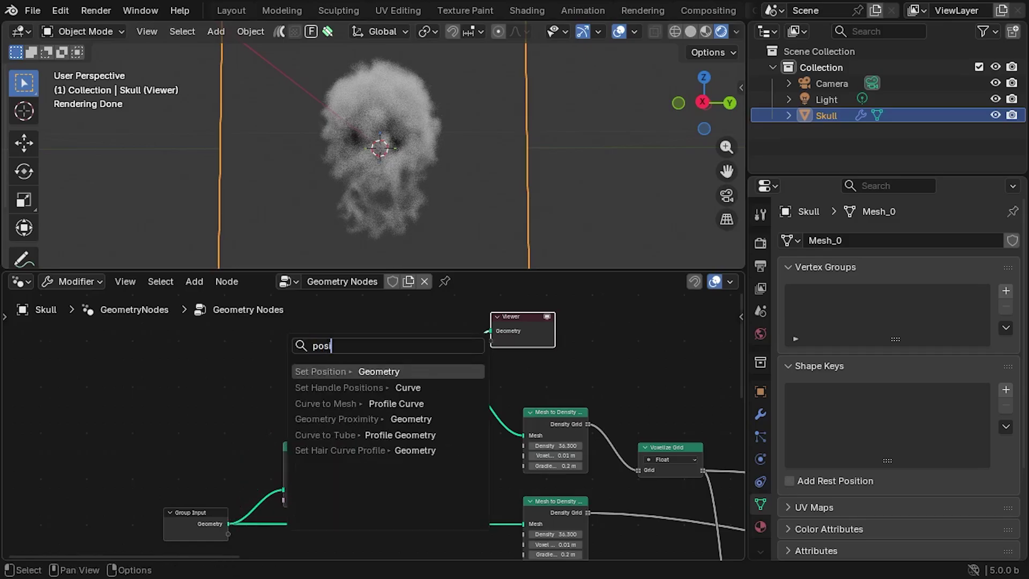
pyautogui.press('Return')
pyautogui.click(284, 337)
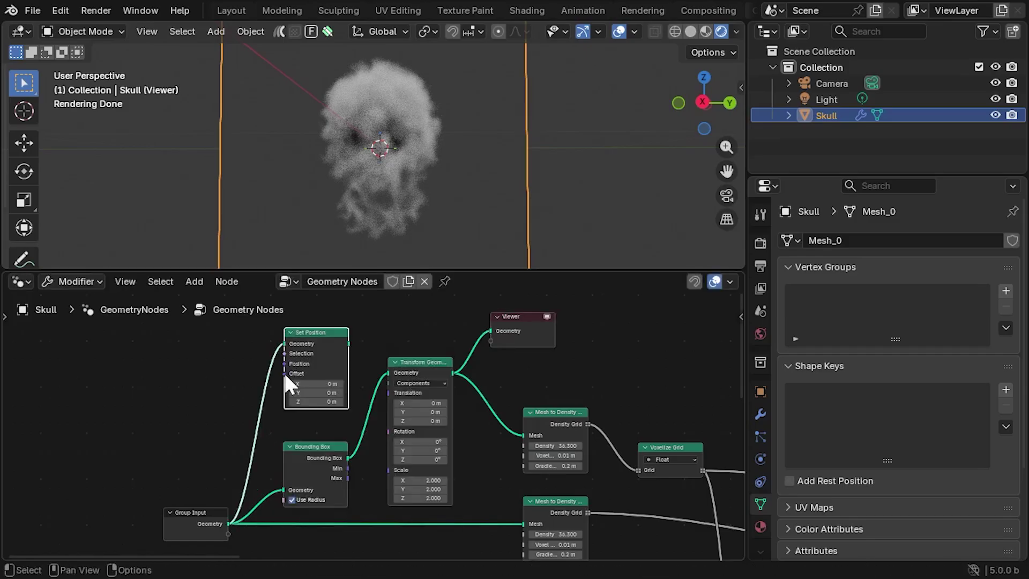
# Step: Add a Normal node that drives the Set Position node's Offset
pyautogui.moveTo(284, 373); pyautogui.dragTo(143, 377)
pyautogui.write('normal')
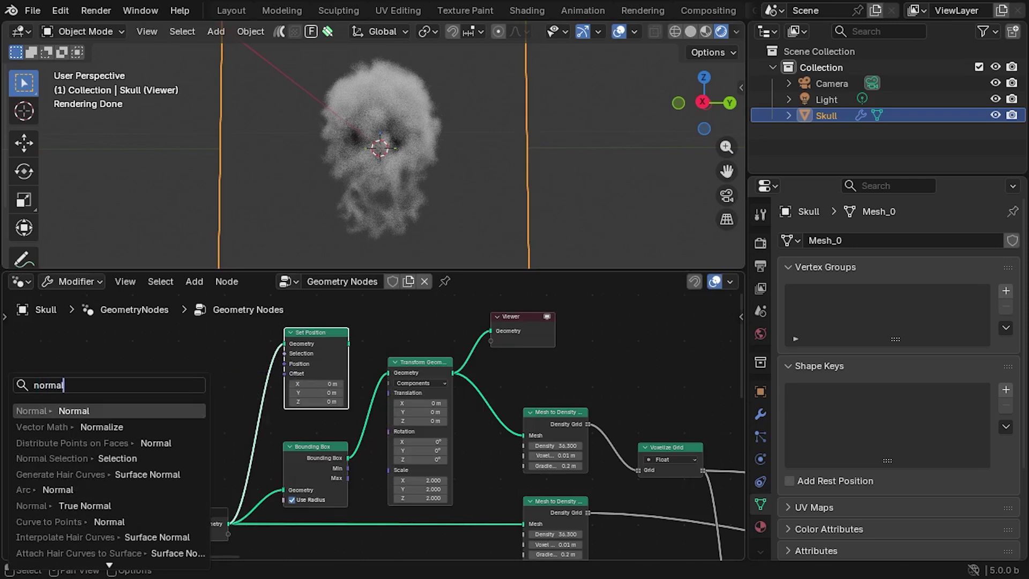
pyautogui.press('Return')
pyautogui.click(157, 369)
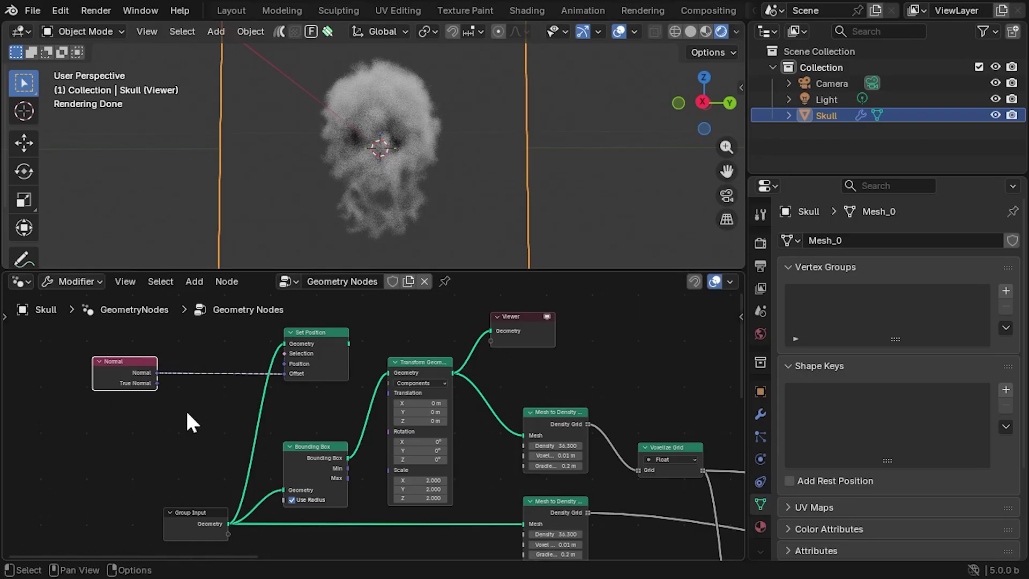
# Step: Insert a Scale vector math node between Normal and Set Position's Offset and set its factor to 0.1
pyautogui.hotkey('shift', 'a')
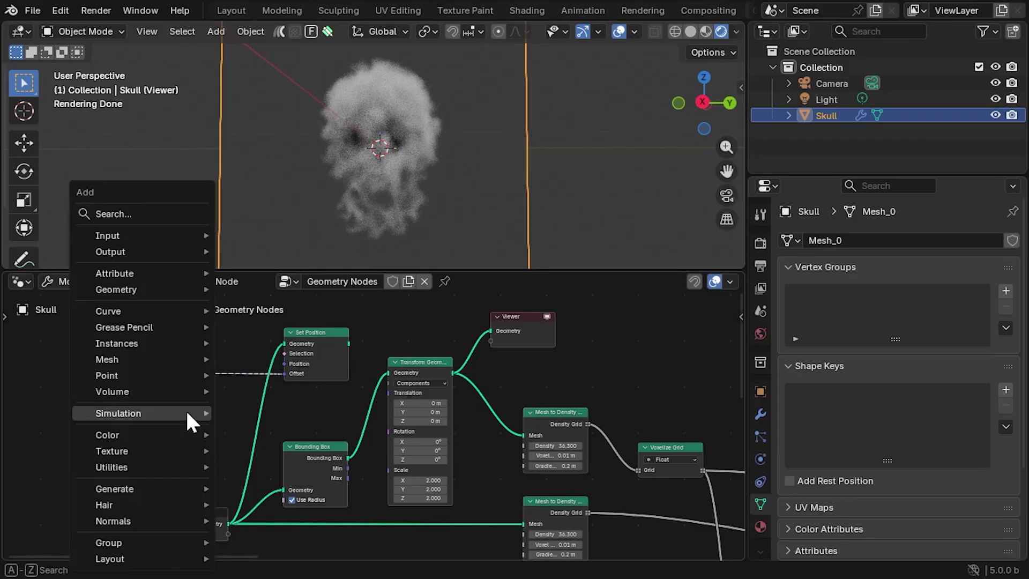
pyautogui.click(146, 213)
pyautogui.write('scal')
pyautogui.press('Return')
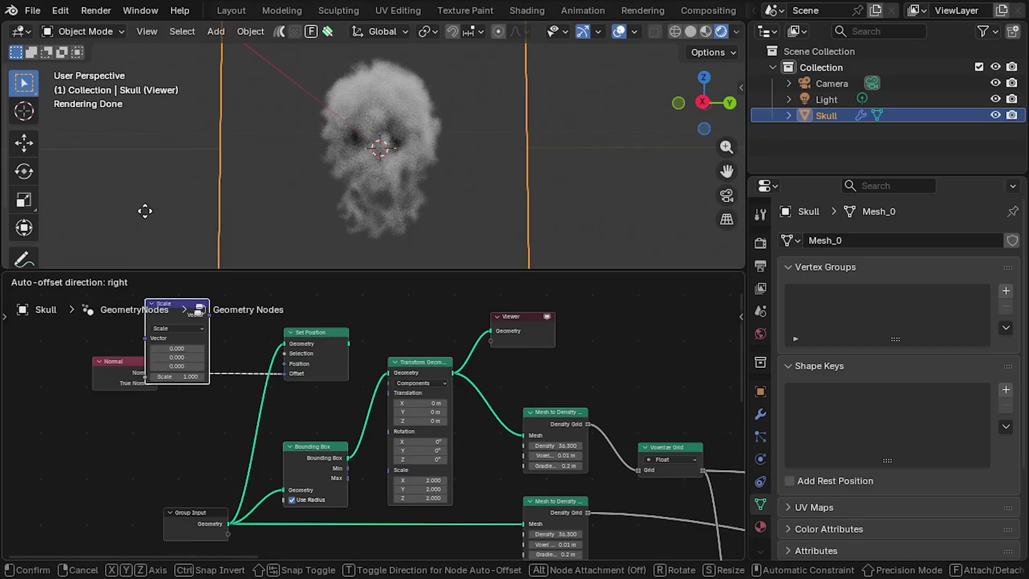
pyautogui.click(190, 252)
pyautogui.click(213, 384)
pyautogui.write('.1')
pyautogui.press('Return')
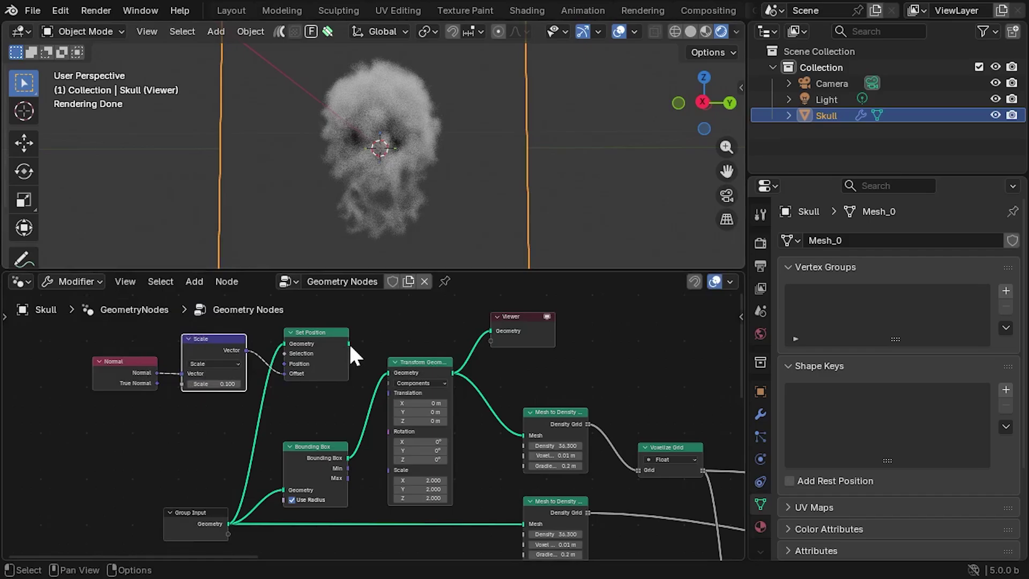
# Step: Connect Set Position to the upper Mesh to Density Grid node in place of Transform Geometry and preview Set Position in the Viewer
pyautogui.moveTo(348, 344); pyautogui.dragTo(520, 440)
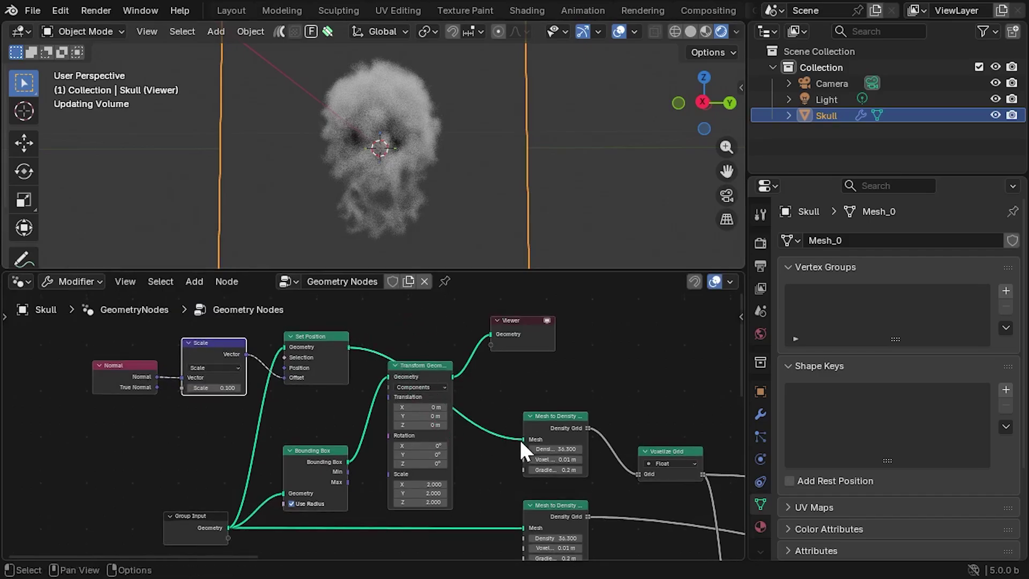
pyautogui.keyDown('ctrl'); pyautogui.keyDown('shift'); pyautogui.click(331, 344); pyautogui.keyUp('shift'); pyautogui.keyUp('ctrl')
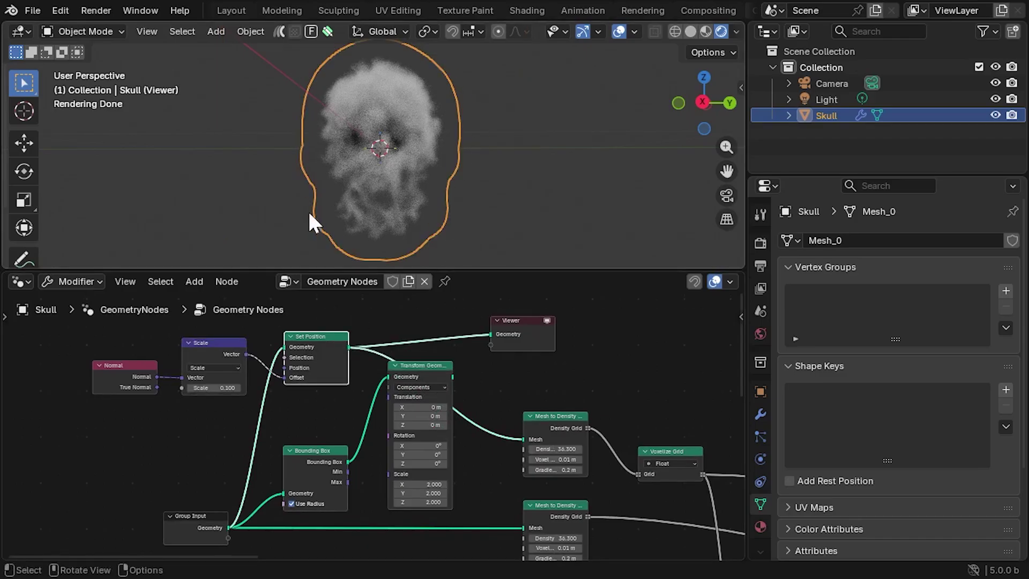
# Step: Delete the Viewer, Transform Geometry and Bounding Box nodes from the node tree
pyautogui.moveTo(500, 141); pyautogui.dragTo(508, 146, button='middle')
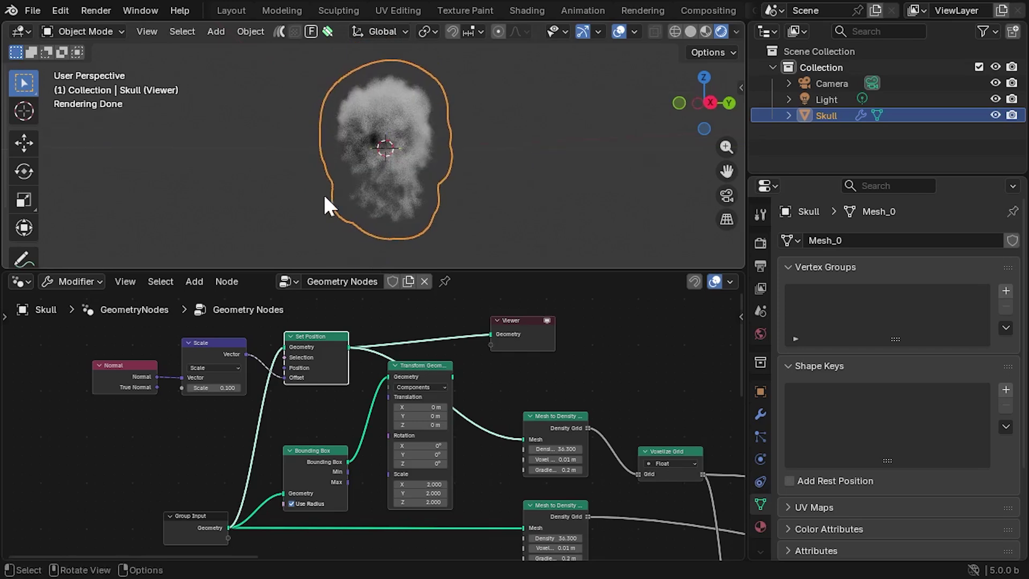
pyautogui.click(523, 324)
pyautogui.press('x')
pyautogui.scroll(-2, 557, 343)
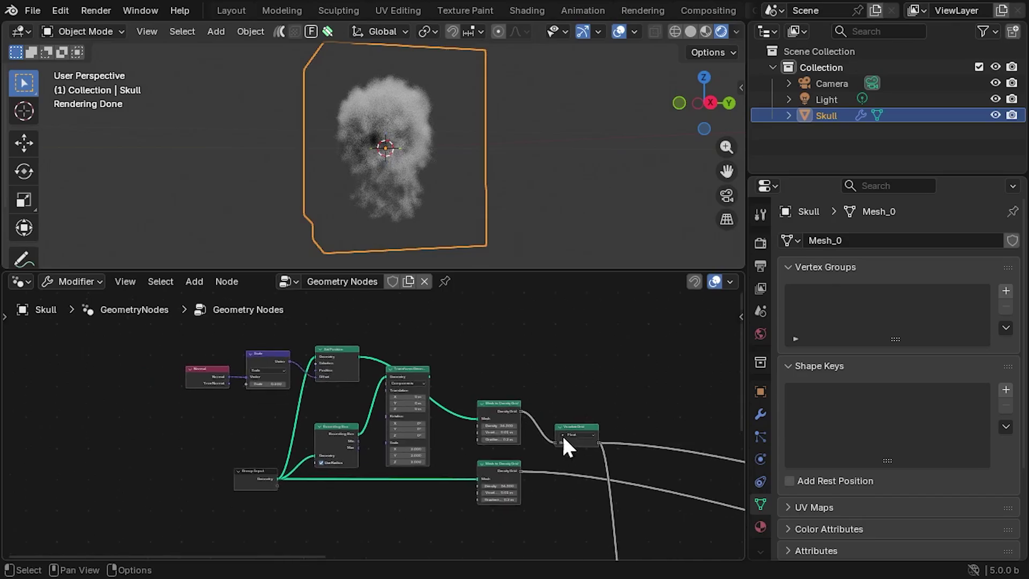
pyautogui.click(416, 355)
pyautogui.hotkey('ctrl', 'x')
pyautogui.click(327, 429)
pyautogui.press('x')
pyautogui.keyDown('shift'); pyautogui.scroll(-8, 391, 432); pyautogui.keyUp('shift')
pyautogui.click(318, 420)
pyautogui.hotkey('ctrl', 'x')
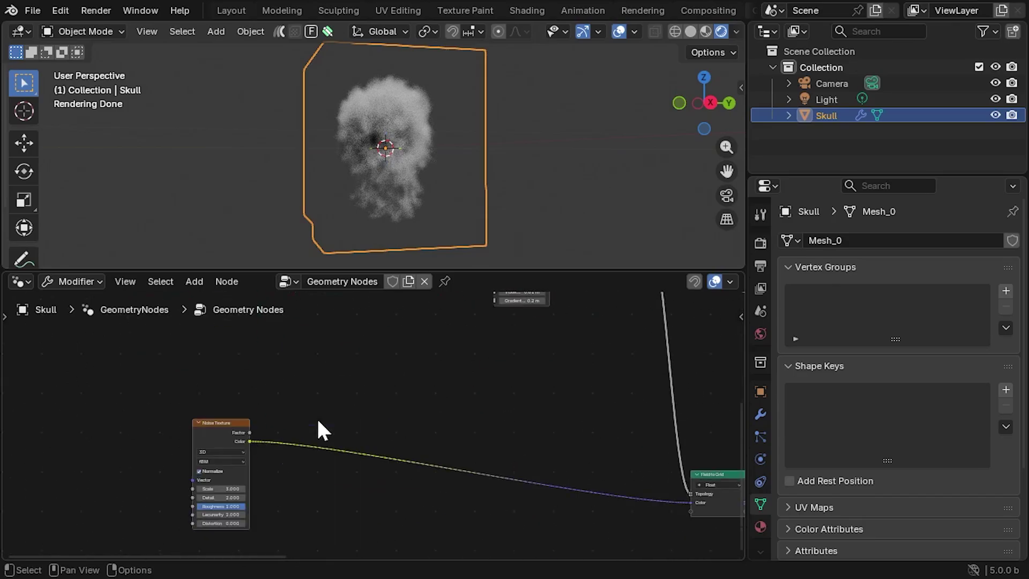
# Step: Move the Normal, Scale and Set Position nodes together closer to the upper Mesh to Density Grid node
pyautogui.scroll(-2, 455, 418)
pyautogui.keyDown('shift'); pyautogui.scroll(3, 385, 434); pyautogui.keyUp('shift')
pyautogui.keyDown('shift'); pyautogui.scroll(3, 321, 448); pyautogui.keyUp('shift')
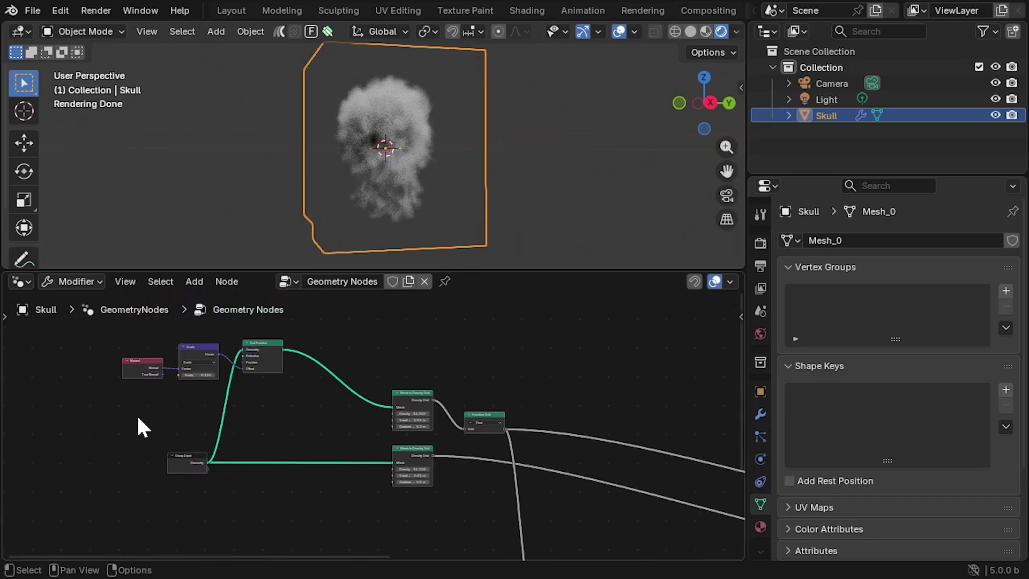
pyautogui.moveTo(134, 418); pyautogui.dragTo(273, 347)
pyautogui.press('g')
pyautogui.click(397, 460)
pyautogui.moveTo(570, 490); pyautogui.dragTo(330, 375, button='middle')
pyautogui.scroll(-3, 335, 391)
pyautogui.keyDown('shift'); pyautogui.scroll(2, 379, 436); pyautogui.keyUp('shift')
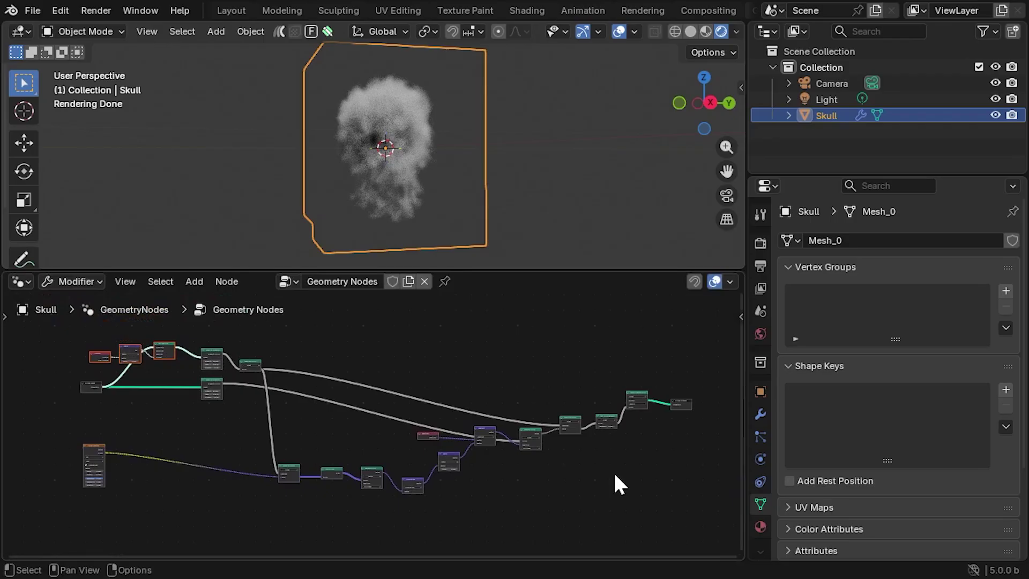
pyautogui.click(596, 460)
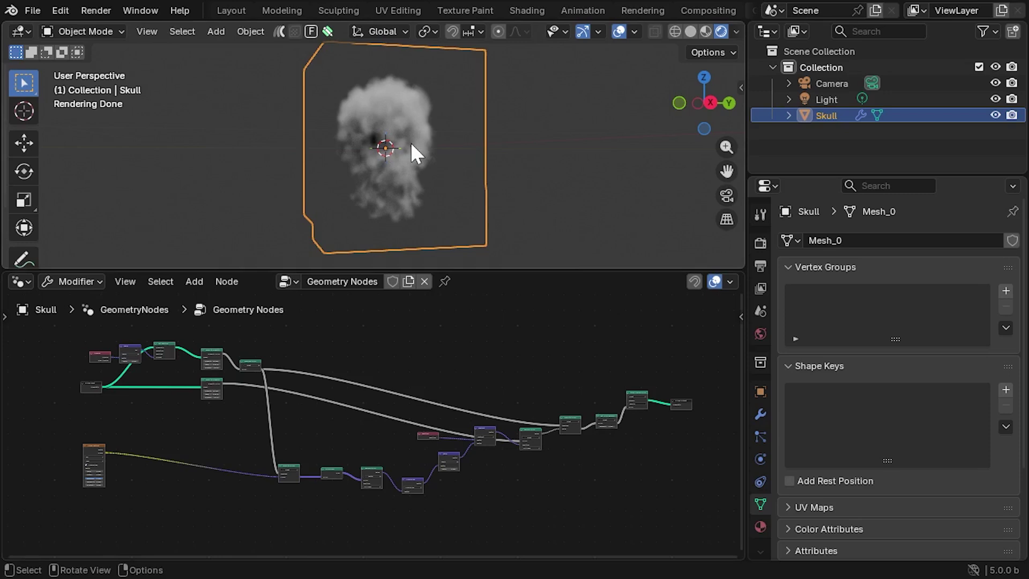
# Step: Set the skull object's scale to 2 on the X, Y and Z axes
pyautogui.press('n')
pyautogui.scroll(-4, 630, 154)
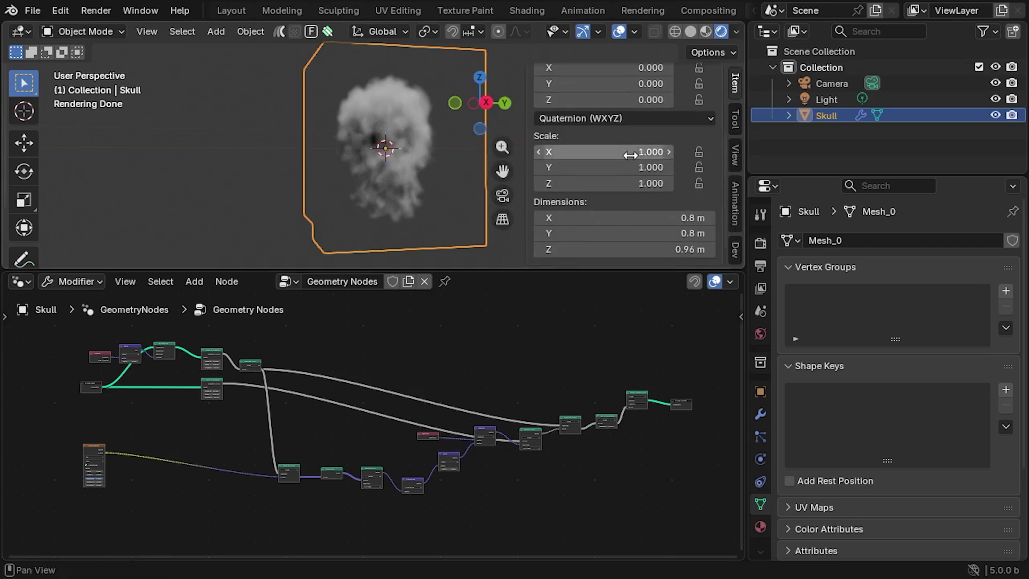
pyautogui.moveTo(630, 154); pyautogui.dragTo(630, 184)
pyautogui.write('2')
pyautogui.press('Return')
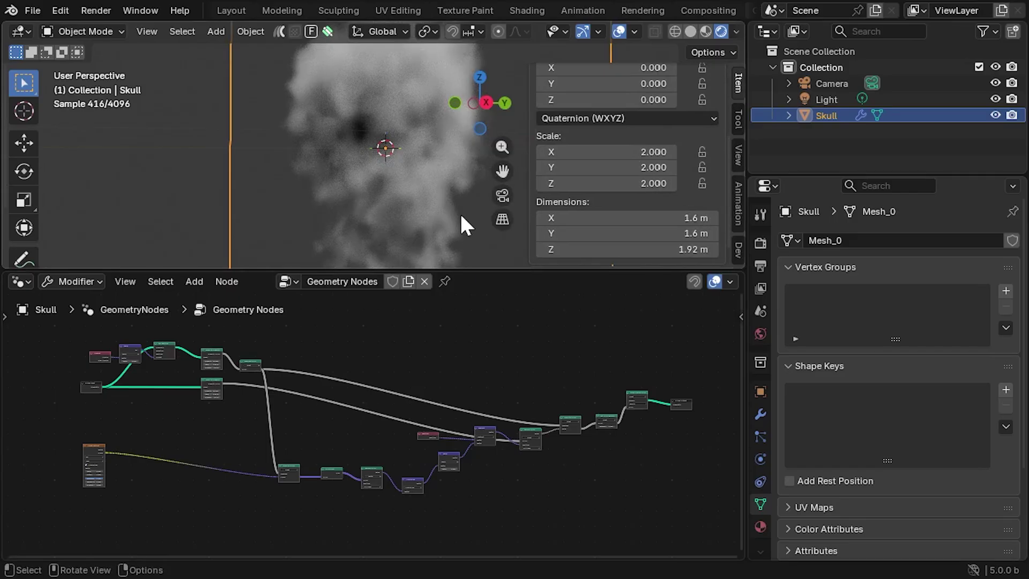
pyautogui.press('n')
pyautogui.scroll(-3, 457, 184)
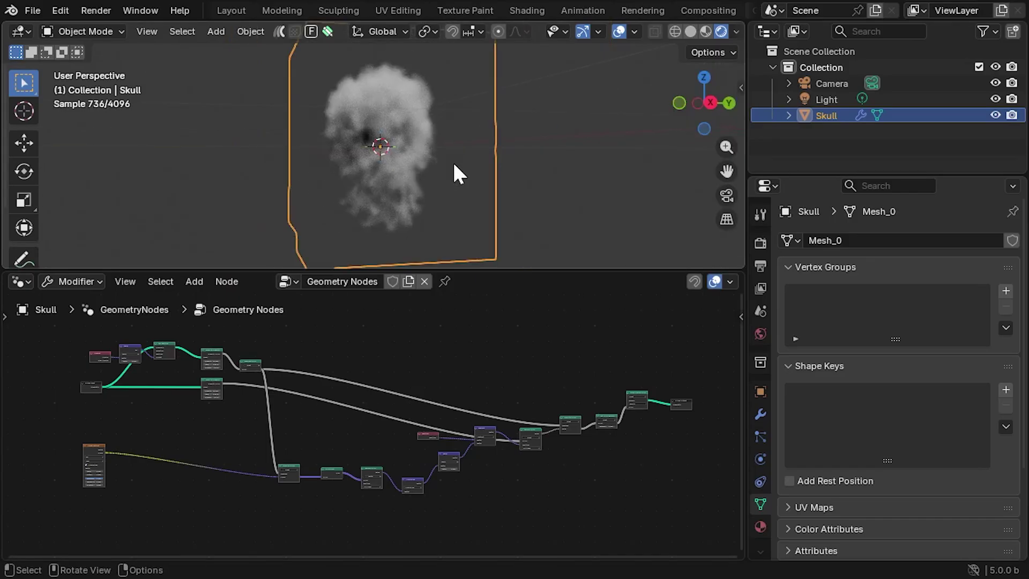
# Step: Apply the skull object's scale
pyautogui.hotkey('ctrl', 'a')
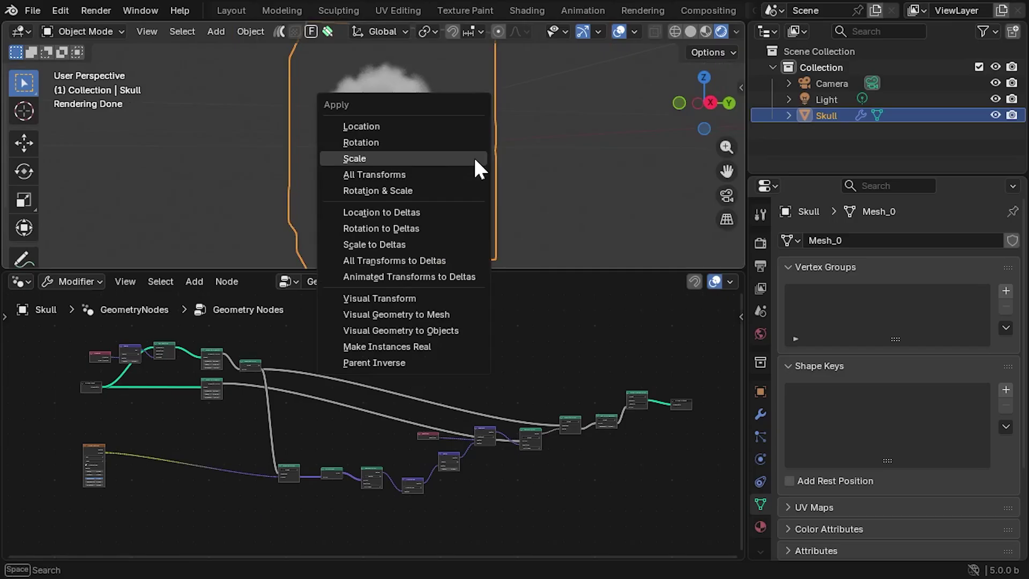
pyautogui.click(474, 162)
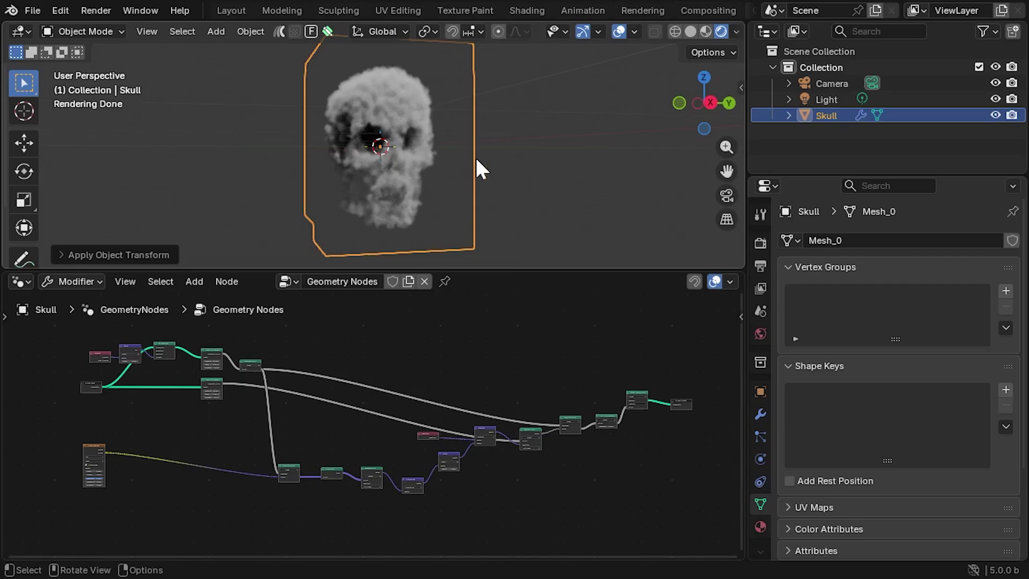
pyautogui.moveTo(471, 163)
pyautogui.mouseDown(button='middle')
pyautogui.moveTo(435, 188)
pyautogui.moveTo(348, 195)
pyautogui.moveTo(362, 172)
pyautogui.moveTo(356, 184)
pyautogui.moveTo(508, 147)
pyautogui.moveTo(475, 152)
pyautogui.moveTo(466, 172)
pyautogui.moveTo(440, 159)
pyautogui.moveTo(314, 165)
pyautogui.moveTo(462, 168)
pyautogui.moveTo(342, 171)
pyautogui.moveTo(420, 190)
pyautogui.moveTo(475, 163)
pyautogui.mouseUp(button='middle')
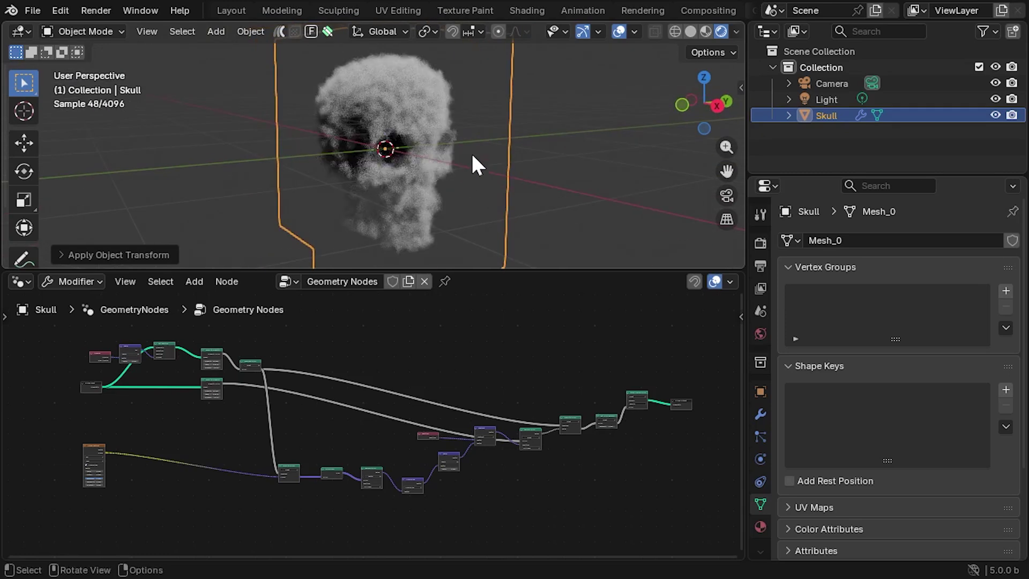
# Step: Switch to the Shading workspace and delete the Principled BSDF node from the skull's material
pyautogui.click(532, 7)
pyautogui.click(578, 341)
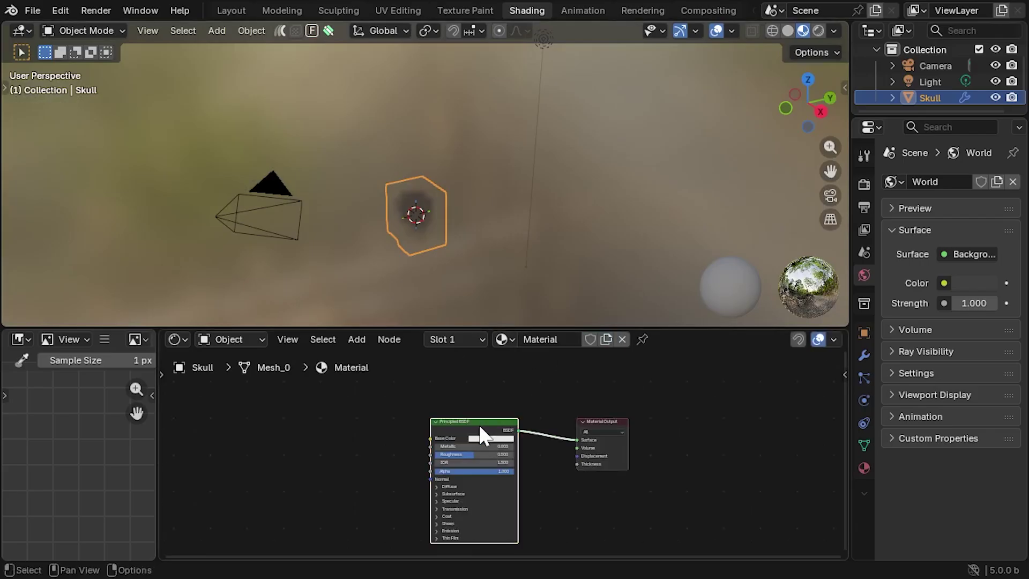
pyautogui.press('Delete')
pyautogui.press('Home')
pyautogui.moveTo(530, 453); pyautogui.dragTo(440, 447, button='middle')
# Step: Add a Principled Volume shader and connect it to the Material Output's Volume input
pyautogui.hotkey('shift', 'a')
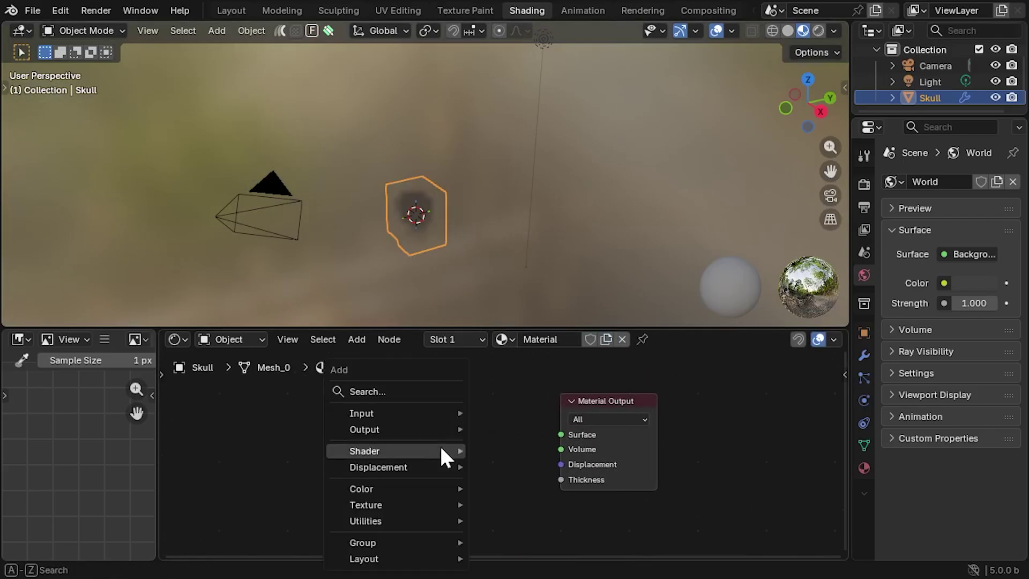
pyautogui.click(396, 390)
pyautogui.write('vol')
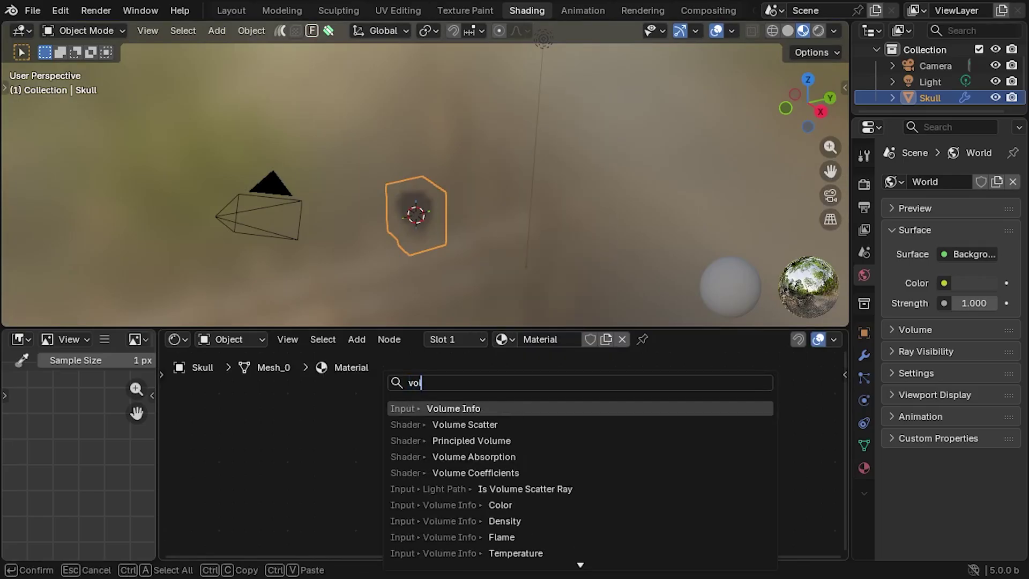
pyautogui.press('Down')
pyautogui.press('Down')
pyautogui.press('Return')
pyautogui.click(316, 408)
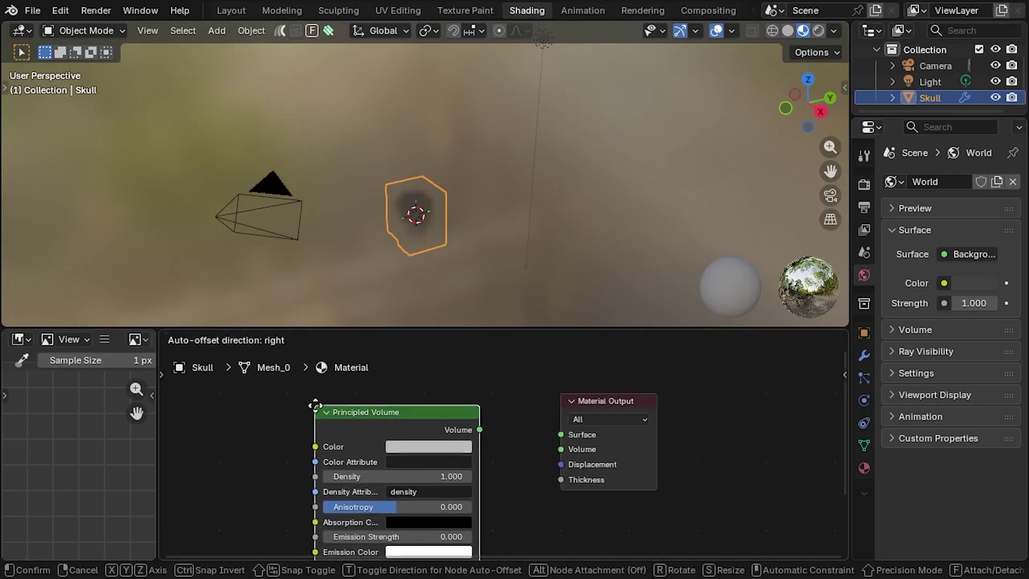
pyautogui.moveTo(479, 429); pyautogui.dragTo(561, 448)
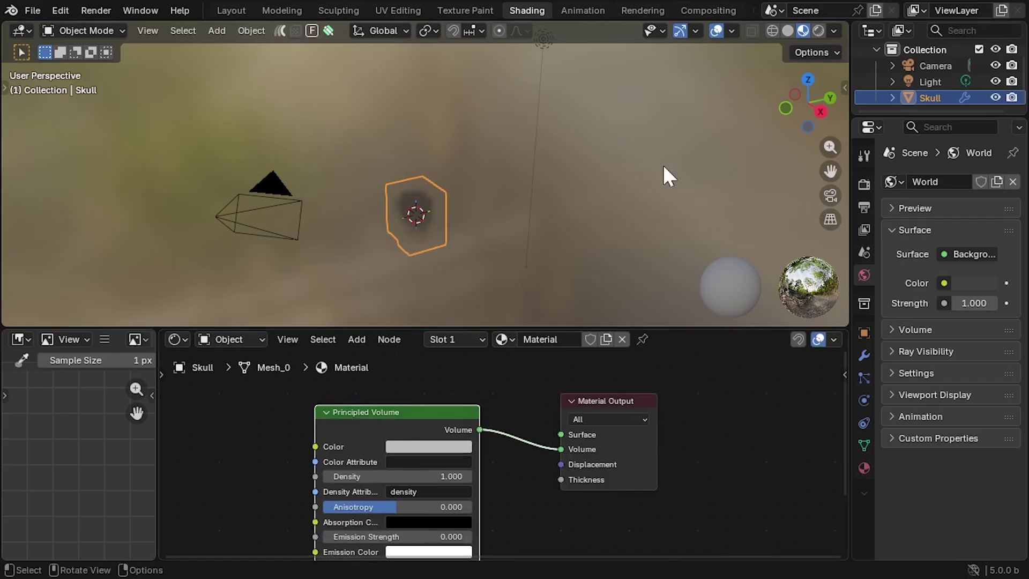
# Step: Widen the Principled Volume node so its attribute labels can be read in full
pyautogui.scroll(-5, 523, 453)
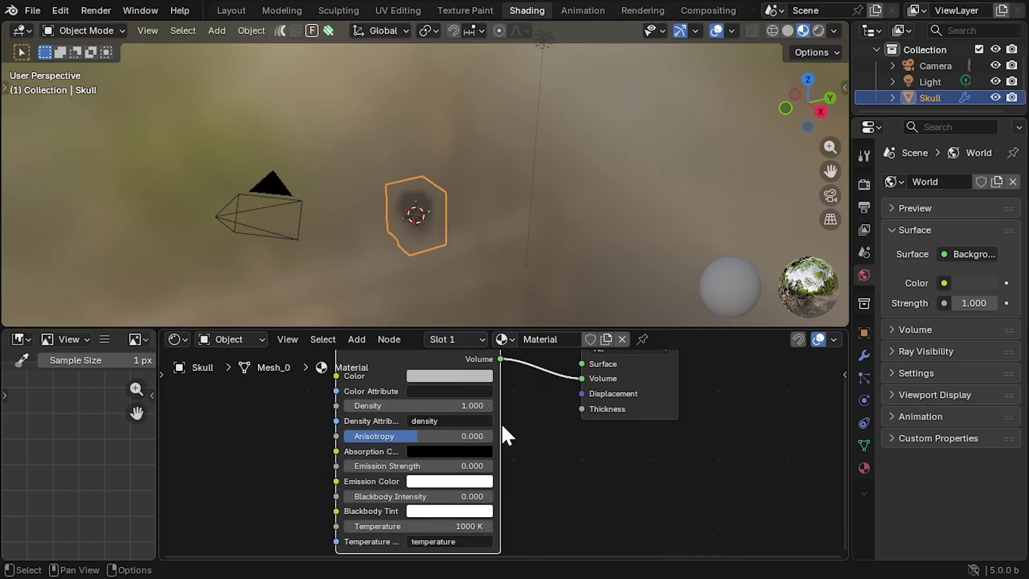
pyautogui.moveTo(503, 425); pyautogui.dragTo(544, 421)
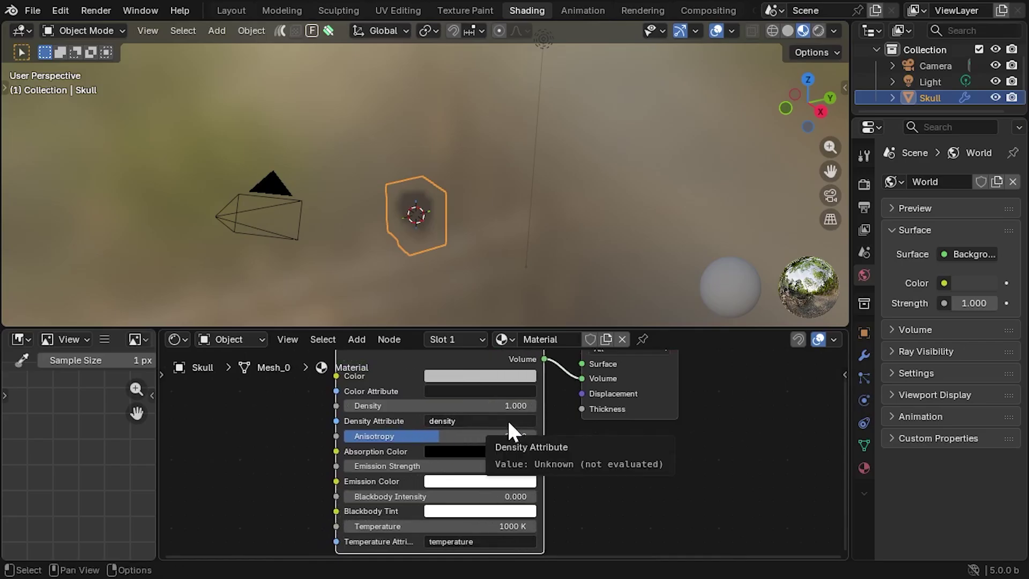
pyautogui.scroll(-2, 564, 439)
pyautogui.moveTo(565, 472); pyautogui.dragTo(578, 462, button='middle')
pyautogui.scroll(-4, 725, 11)
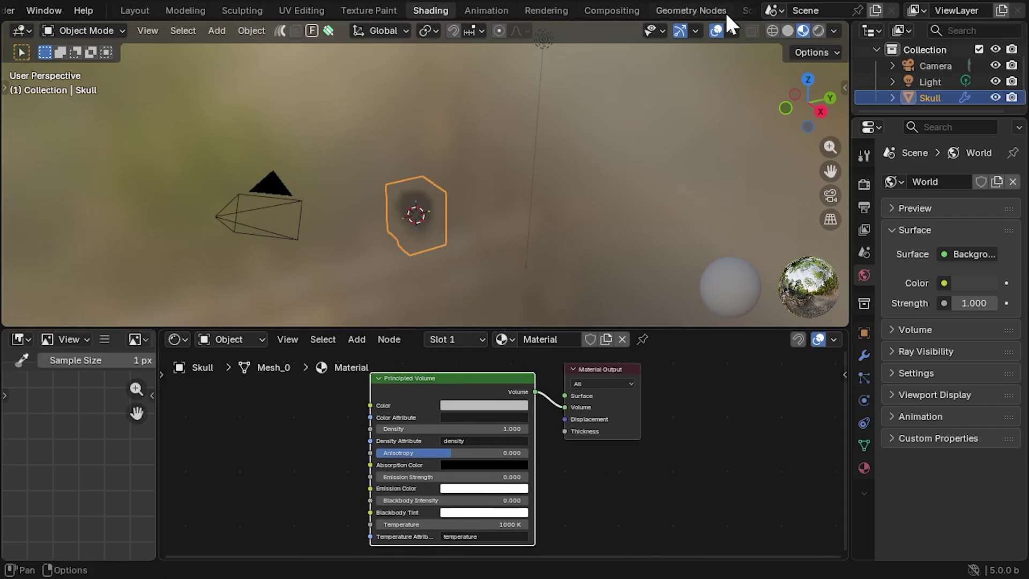
# Step: In the Geometry Nodes workspace, insert a Set Material node between Store Named Grid and Group Output and assign Material to it
pyautogui.click(696, 10)
pyautogui.scroll(4, 700, 412)
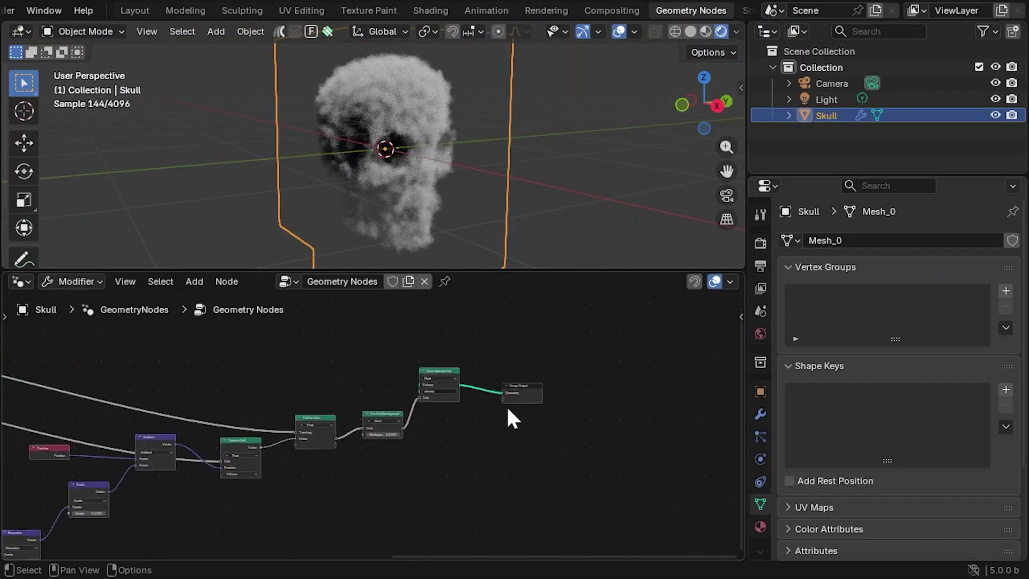
pyautogui.scroll(2, 515, 418)
pyautogui.moveTo(539, 427); pyautogui.dragTo(629, 396)
pyautogui.hotkey('shift', 'a')
pyautogui.click(509, 210)
pyautogui.write('m')
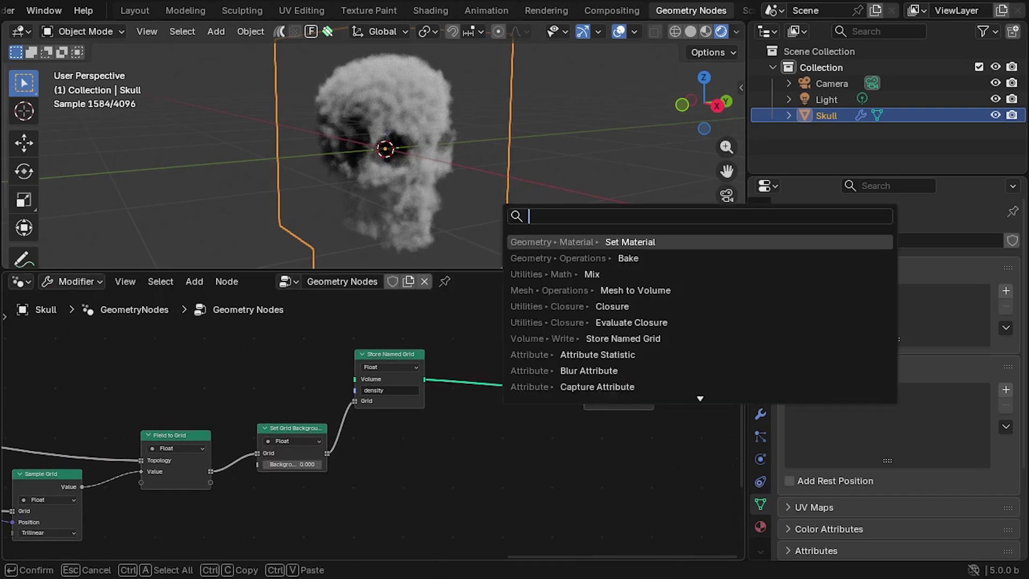
pyautogui.write('at')
pyautogui.press('Return')
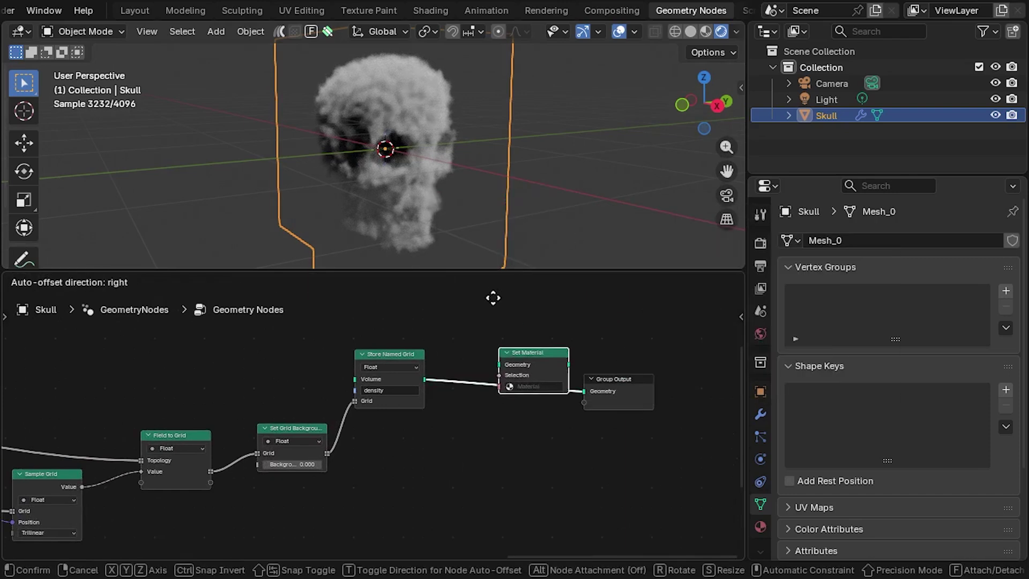
pyautogui.click(476, 299)
pyautogui.click(509, 390)
pyautogui.press('Return')
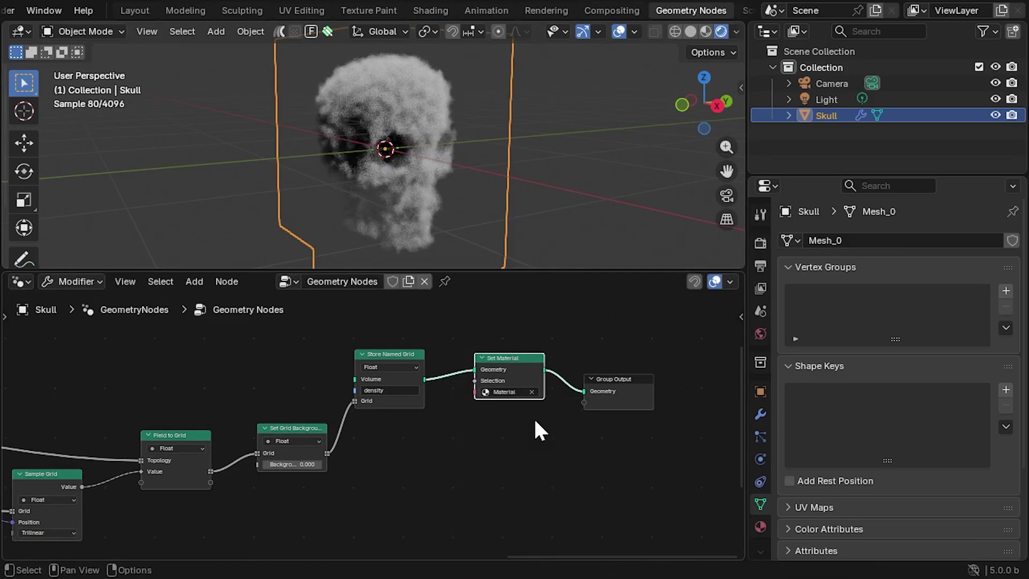
# Step: Try a bright green Color on the Principled Volume in the Shading workspace, and undo it
pyautogui.click(431, 10)
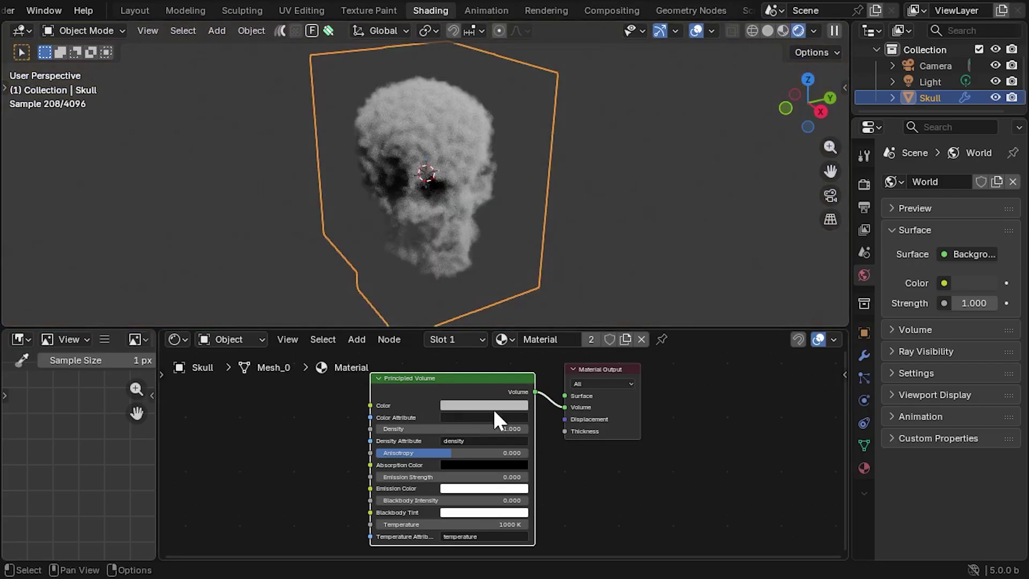
pyautogui.click(493, 409)
pyautogui.moveTo(487, 273); pyautogui.dragTo(461, 255)
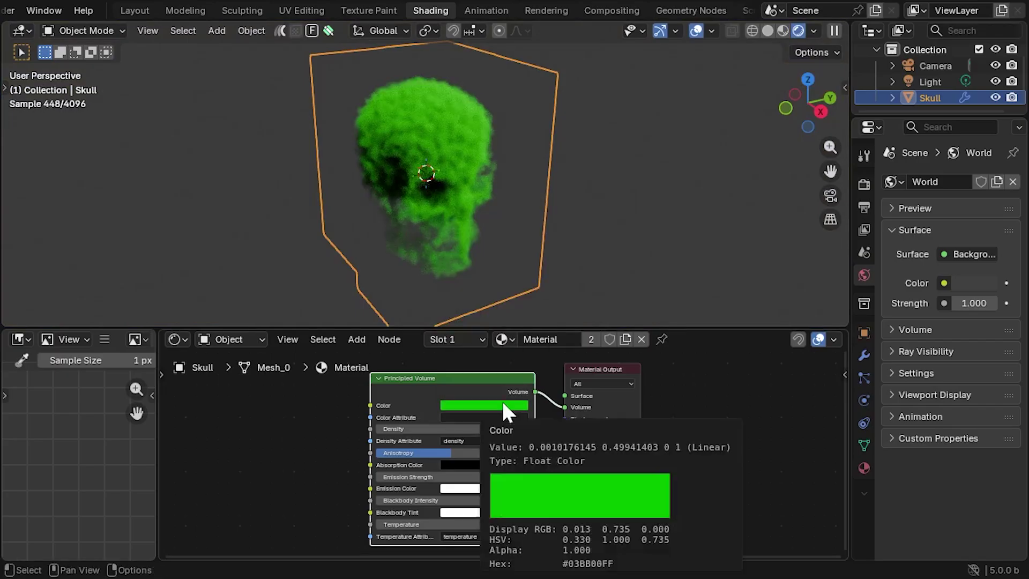
pyautogui.hotkey('ctrl', 'z')
# Step: Switch the shader editor to the World and add a Sky Texture that feeds the Background's Color
pyautogui.click(245, 339)
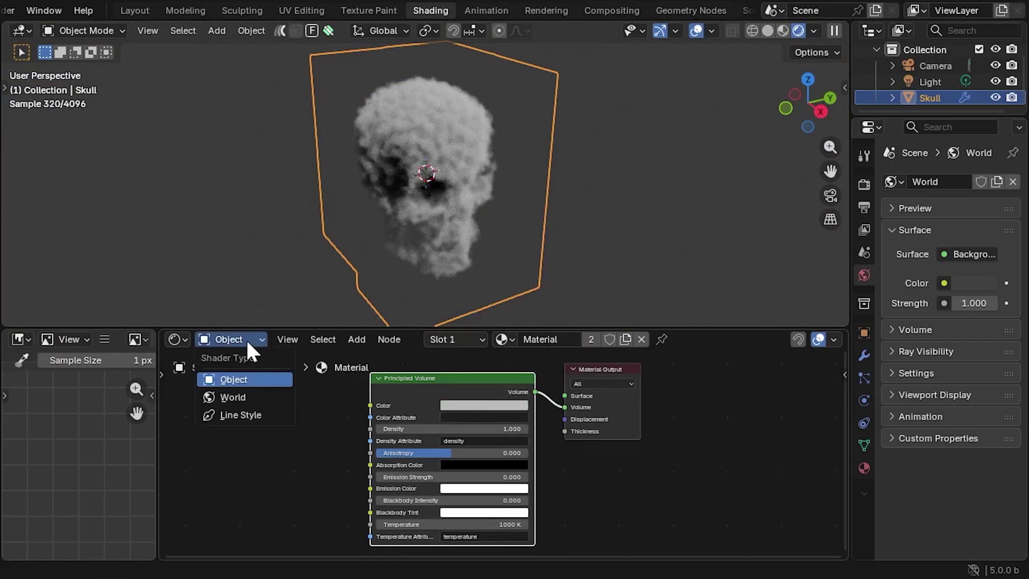
pyautogui.click(258, 397)
pyautogui.moveTo(396, 432); pyautogui.dragTo(301, 424)
pyautogui.write('sky')
pyautogui.press('Return')
pyautogui.click(278, 397)
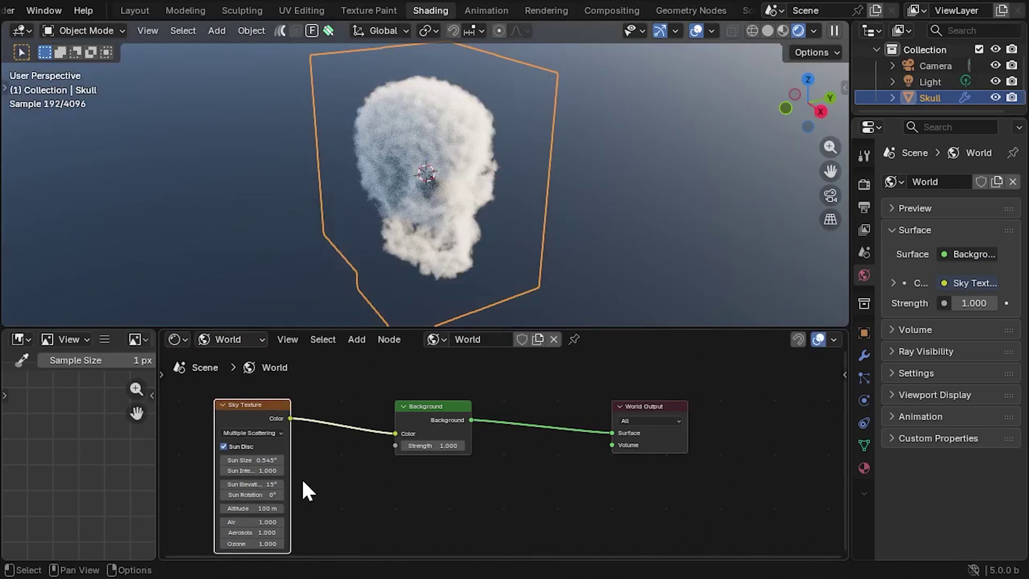
# Step: Set the Sky Texture's Sun Elevation to 5° and its Sun Rotation to about 0.12°, and view the skull from the front
pyautogui.scroll(4, 340, 448)
pyautogui.click(307, 441)
pyautogui.write('5d')
pyautogui.press('Return')
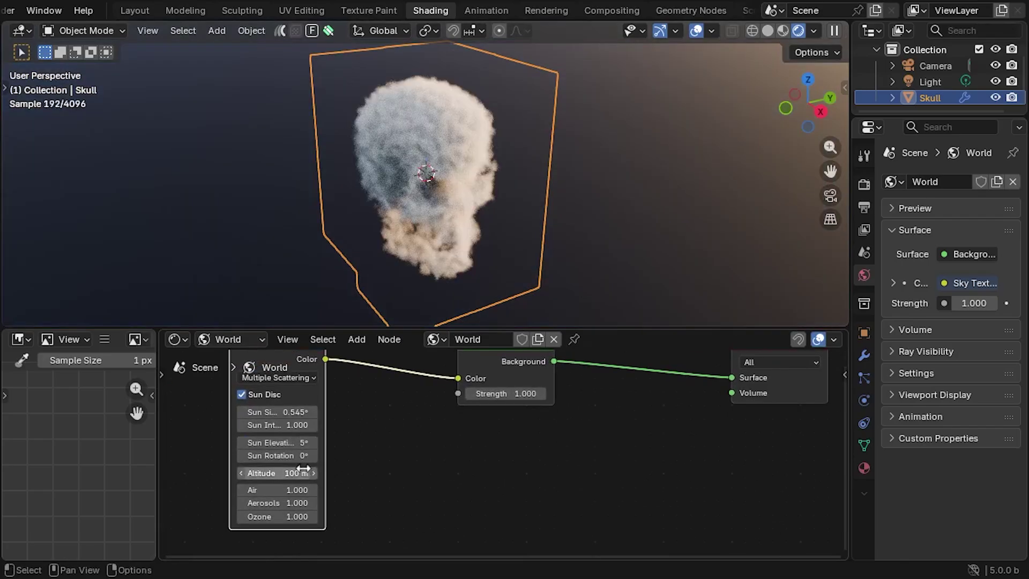
pyautogui.moveTo(291, 458); pyautogui.dragTo(290, 457)
pyautogui.moveTo(388, 247); pyautogui.dragTo(359, 233, button='middle')
pyautogui.moveTo(459, 218); pyautogui.dragTo(394, 194, button='middle')
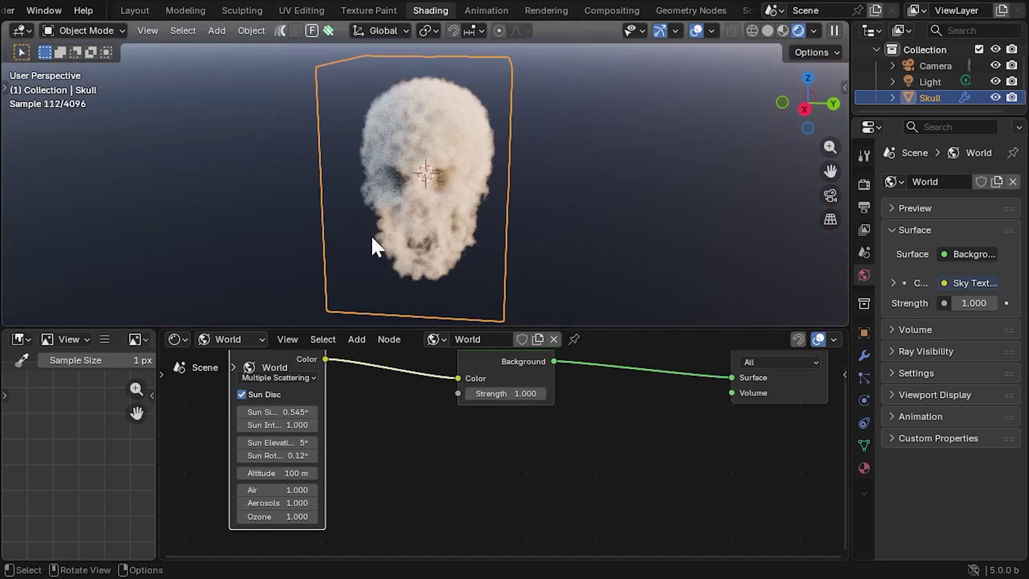
pyautogui.moveTo(384, 239); pyautogui.dragTo(437, 248, button='middle')
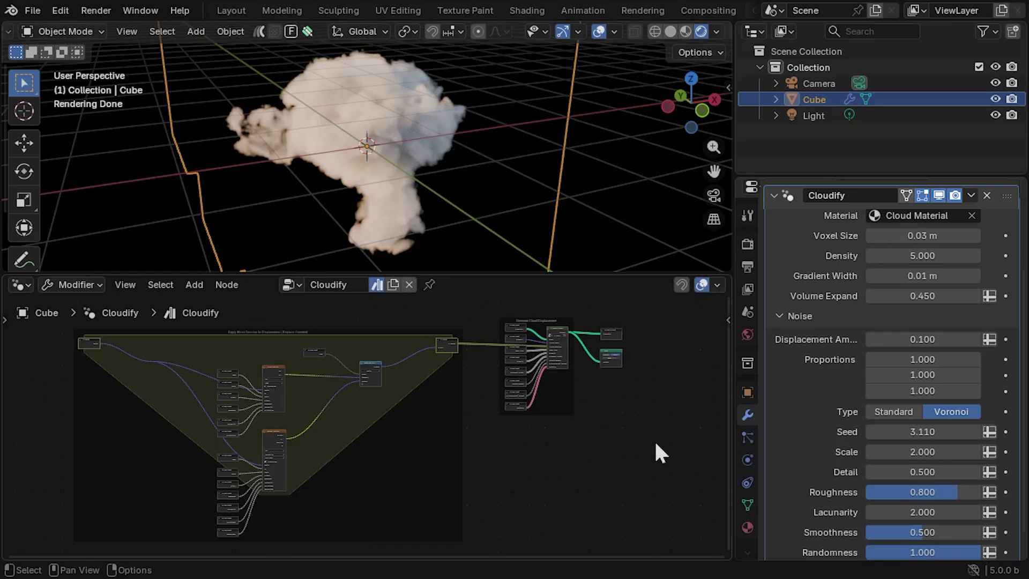
# Step: Set the noise Seed to 2 in the Cube's Cloudify modifier and view the cloud from other angles
pyautogui.click(921, 436)
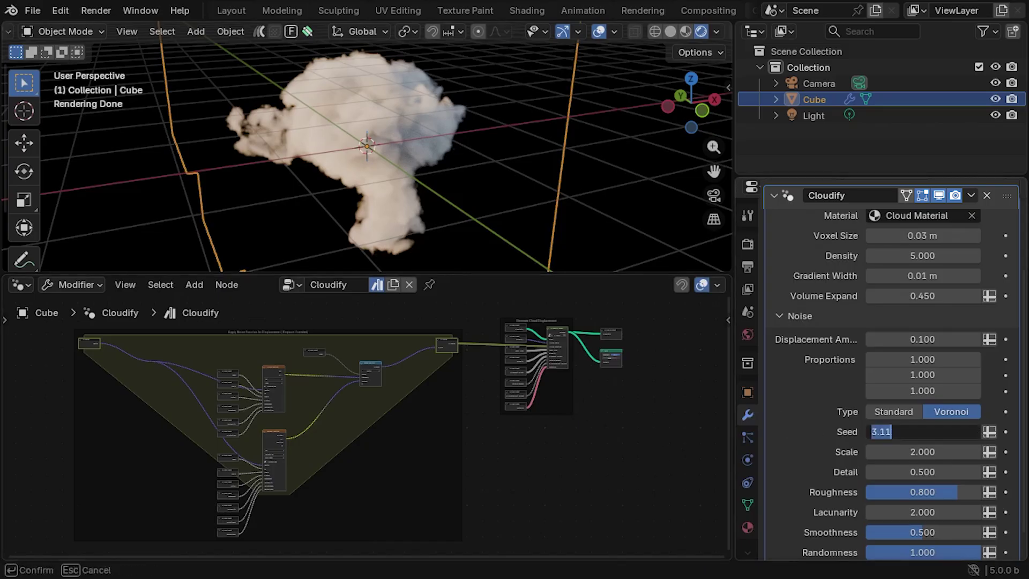
pyautogui.write('2')
pyautogui.press('Return')
pyautogui.moveTo(458, 191); pyautogui.dragTo(397, 188, button='middle')
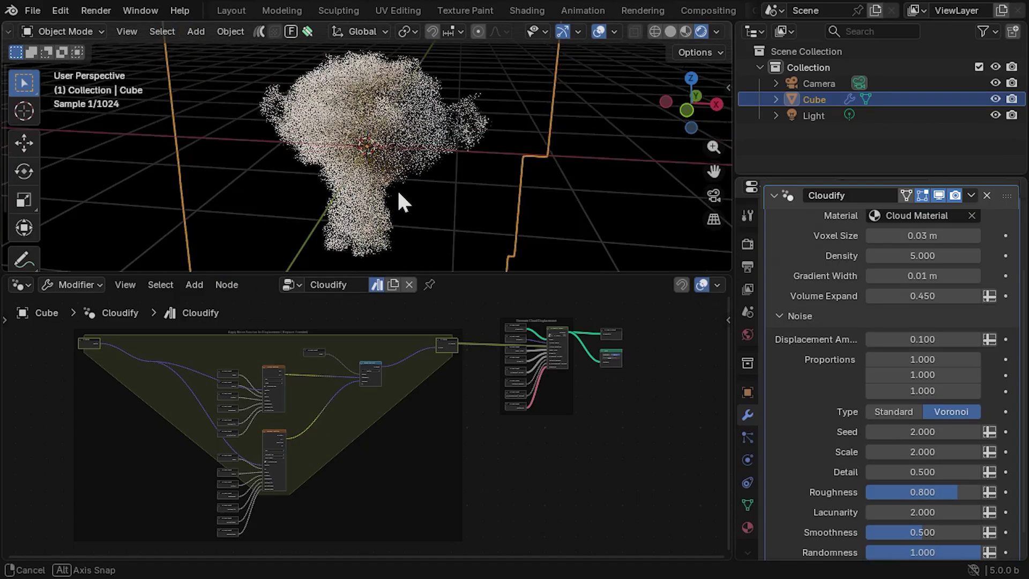
pyautogui.moveTo(509, 244); pyautogui.dragTo(477, 195, button='middle')
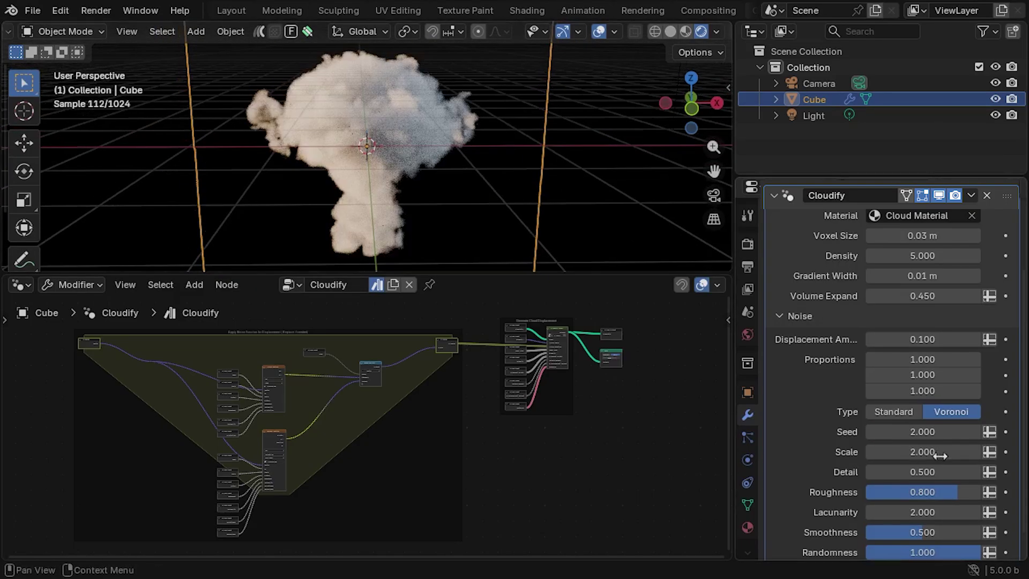
# Step: Set the Cloudify modifier's noise Type to Standard and examine the noise function nodes in its node tree
pyautogui.click(905, 411)
pyautogui.moveTo(406, 194); pyautogui.dragTo(471, 223, button='middle')
pyautogui.scroll(2, 424, 436)
pyautogui.scroll(4, 423, 433)
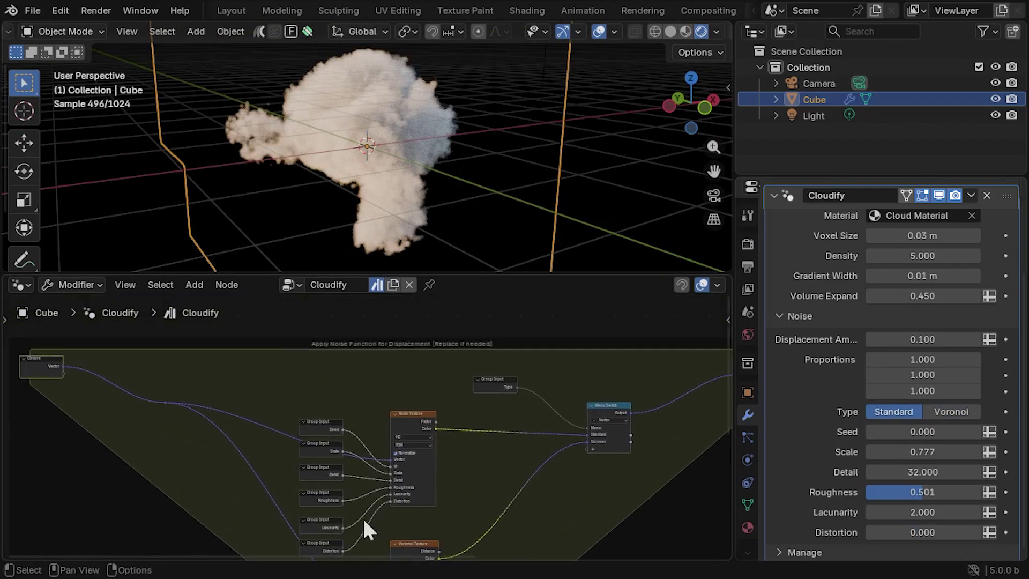
pyautogui.scroll(-8, 471, 452)
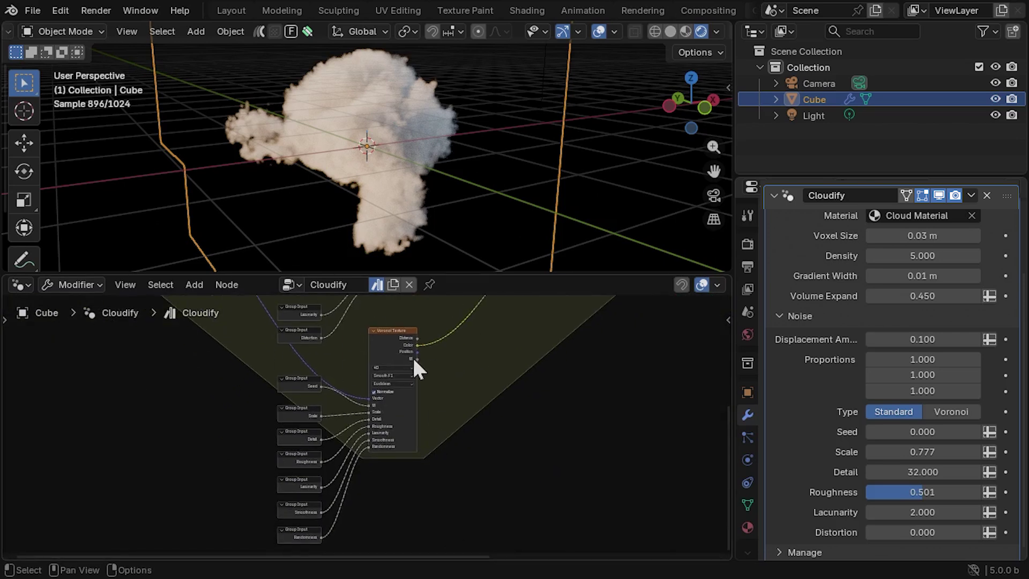
pyautogui.scroll(-5, 510, 361)
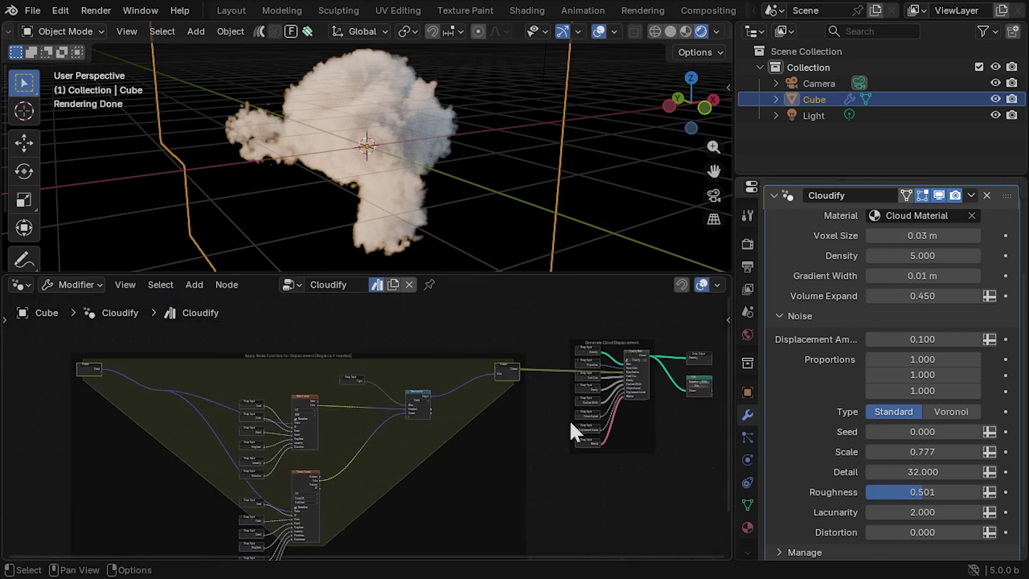
pyautogui.scroll(-3, 562, 503)
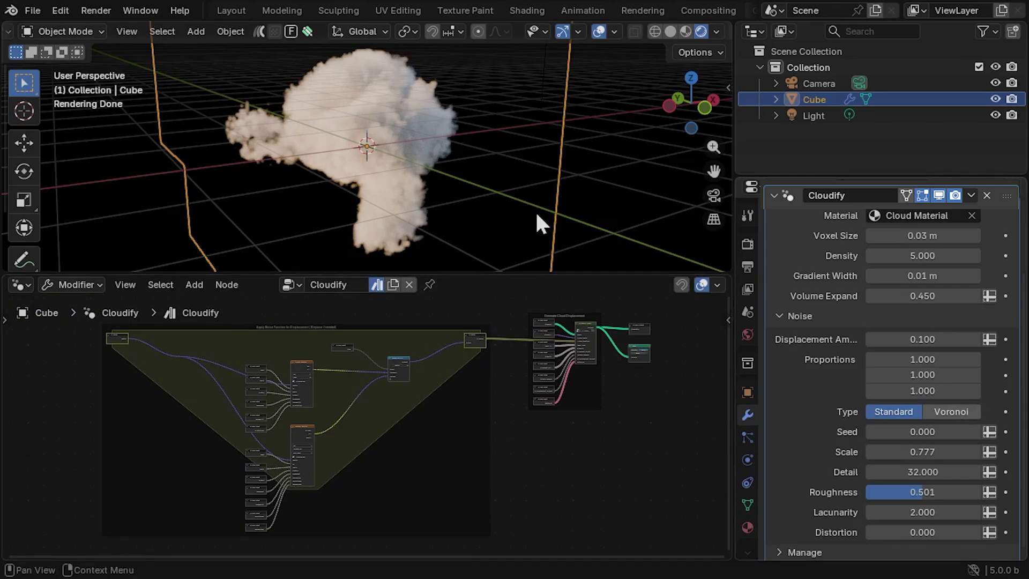
# Step: Set the Cloudify modifier's noise Type back to Voronoi and view the cloud from another angle
pyautogui.click(952, 412)
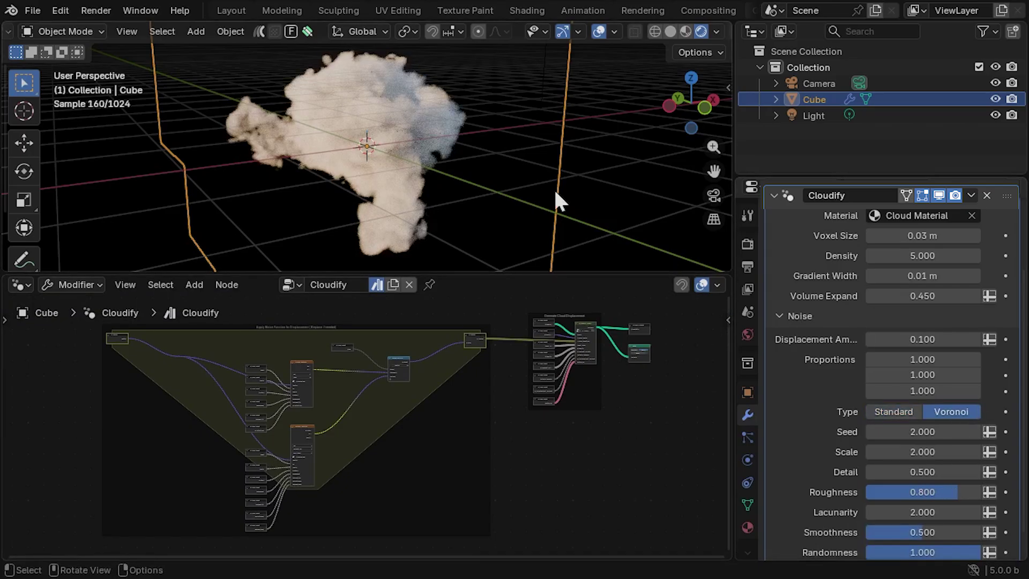
pyautogui.moveTo(557, 201); pyautogui.dragTo(504, 213, button='middle')
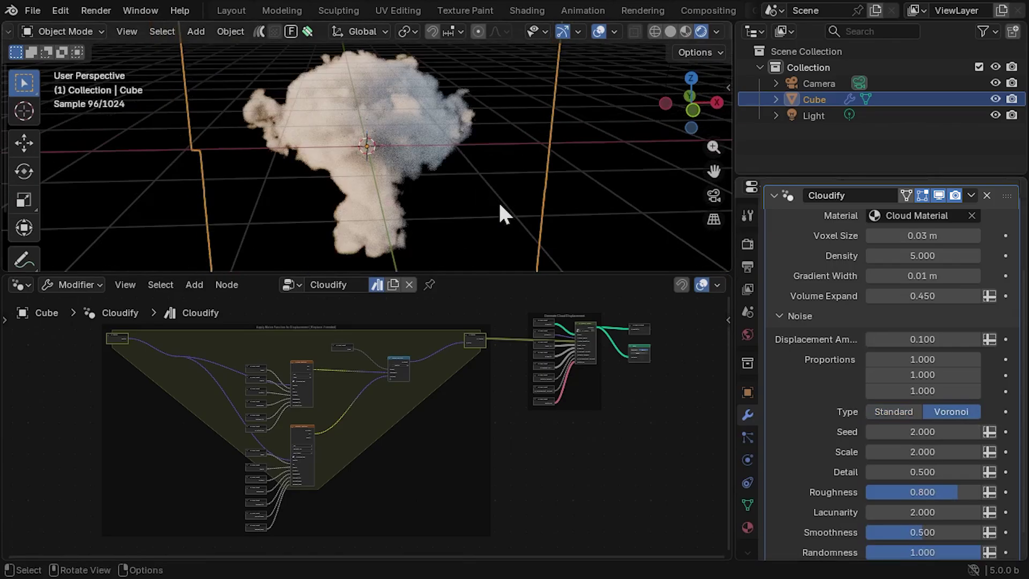